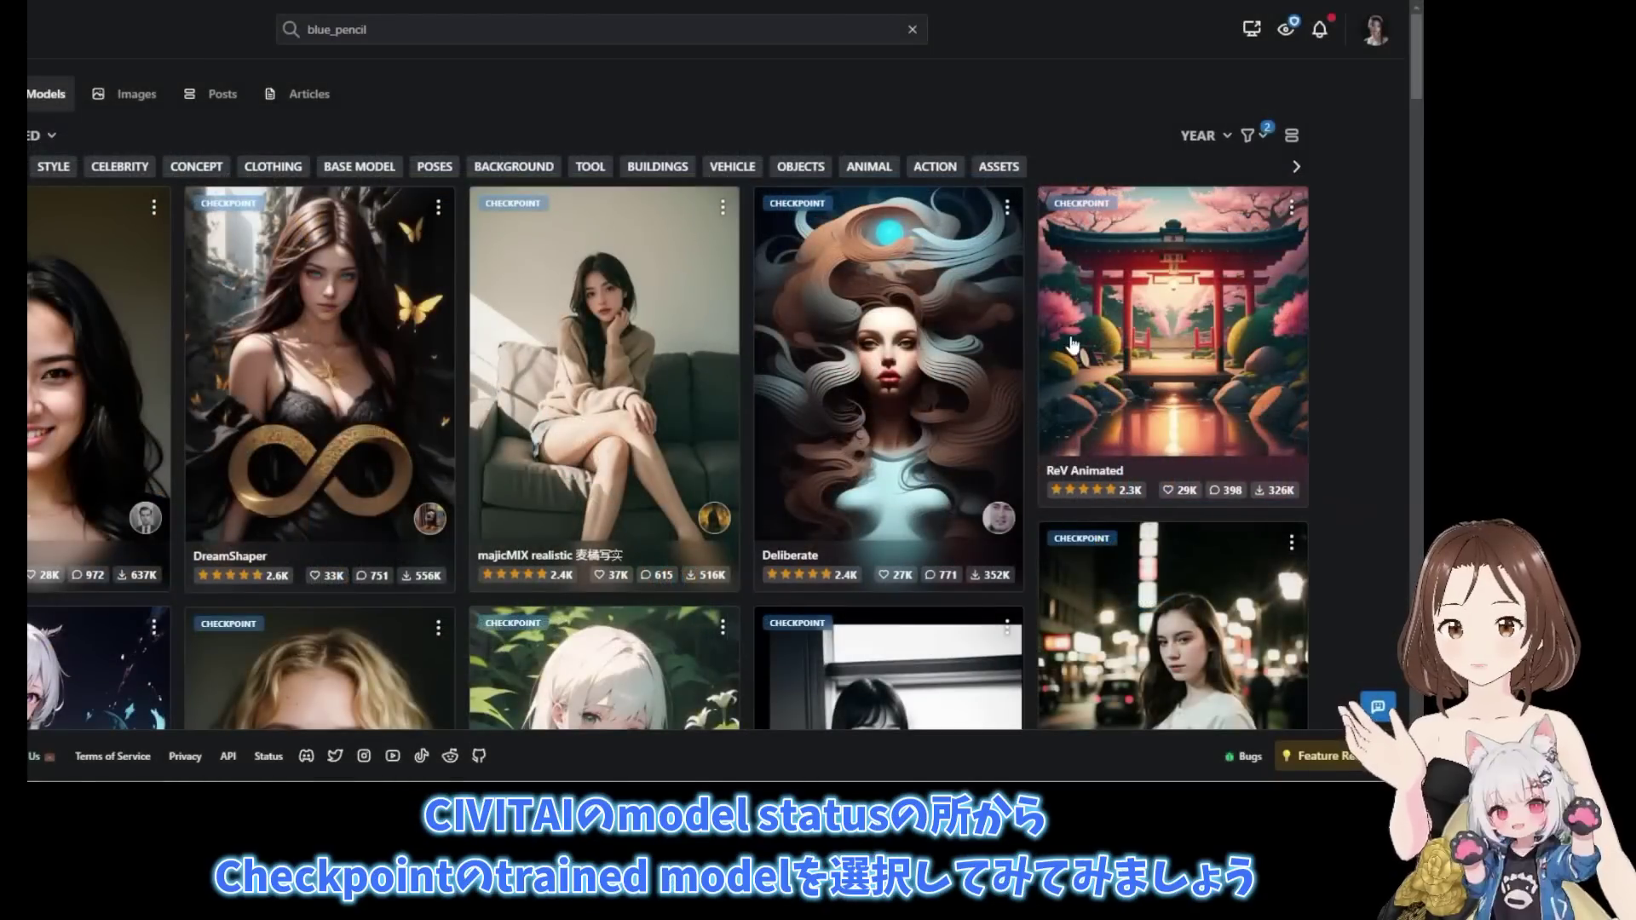
Filter the checkpoints to trained models, and open the epiCRealism page to check its license.
{"action": "left_click", "coordinate": [1263, 134]}
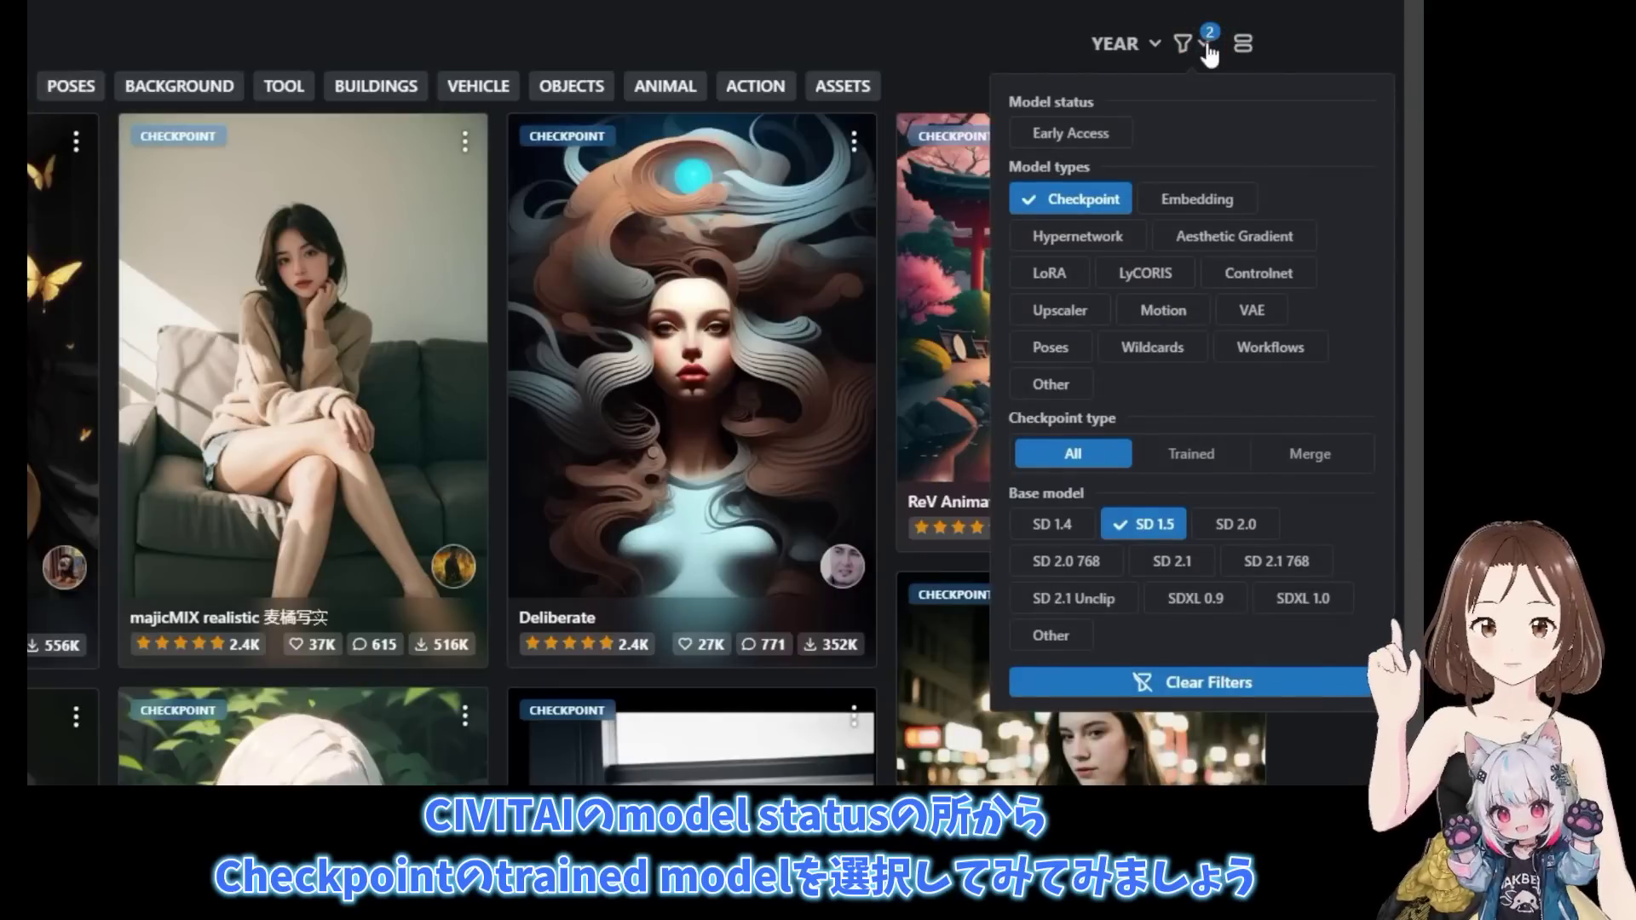
{"action": "left_click", "coordinate": [1195, 460]}
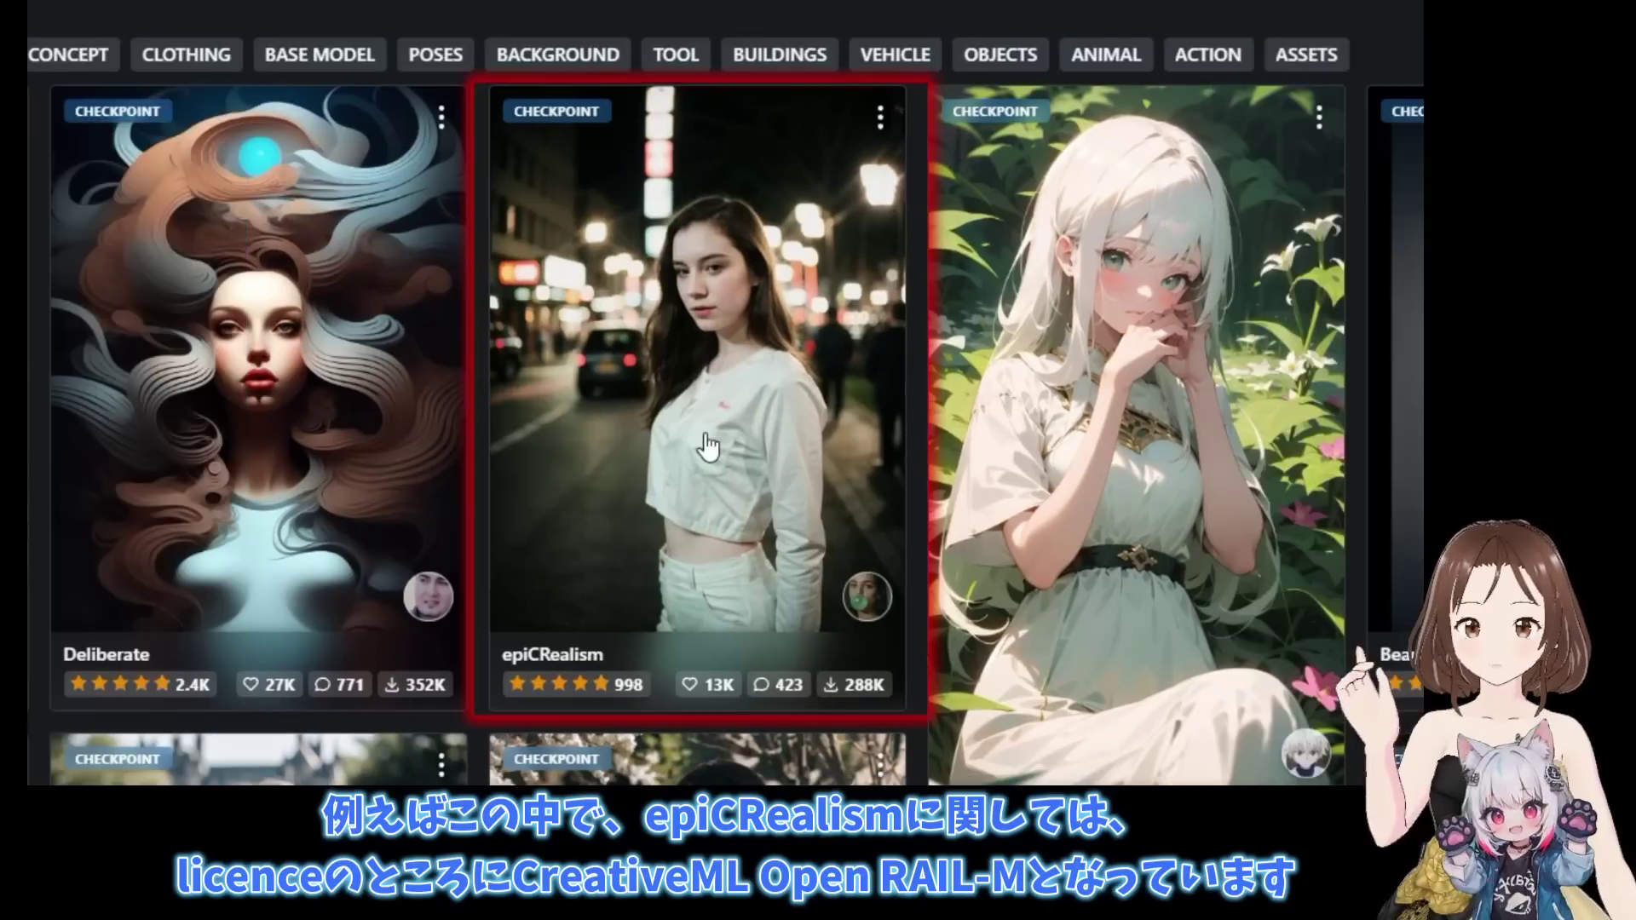
{"action": "left_click", "coordinate": [703, 430]}
{"action": "scroll", "coordinate": [687, 450], "scroll_direction": "down", "scroll_amount": 6}
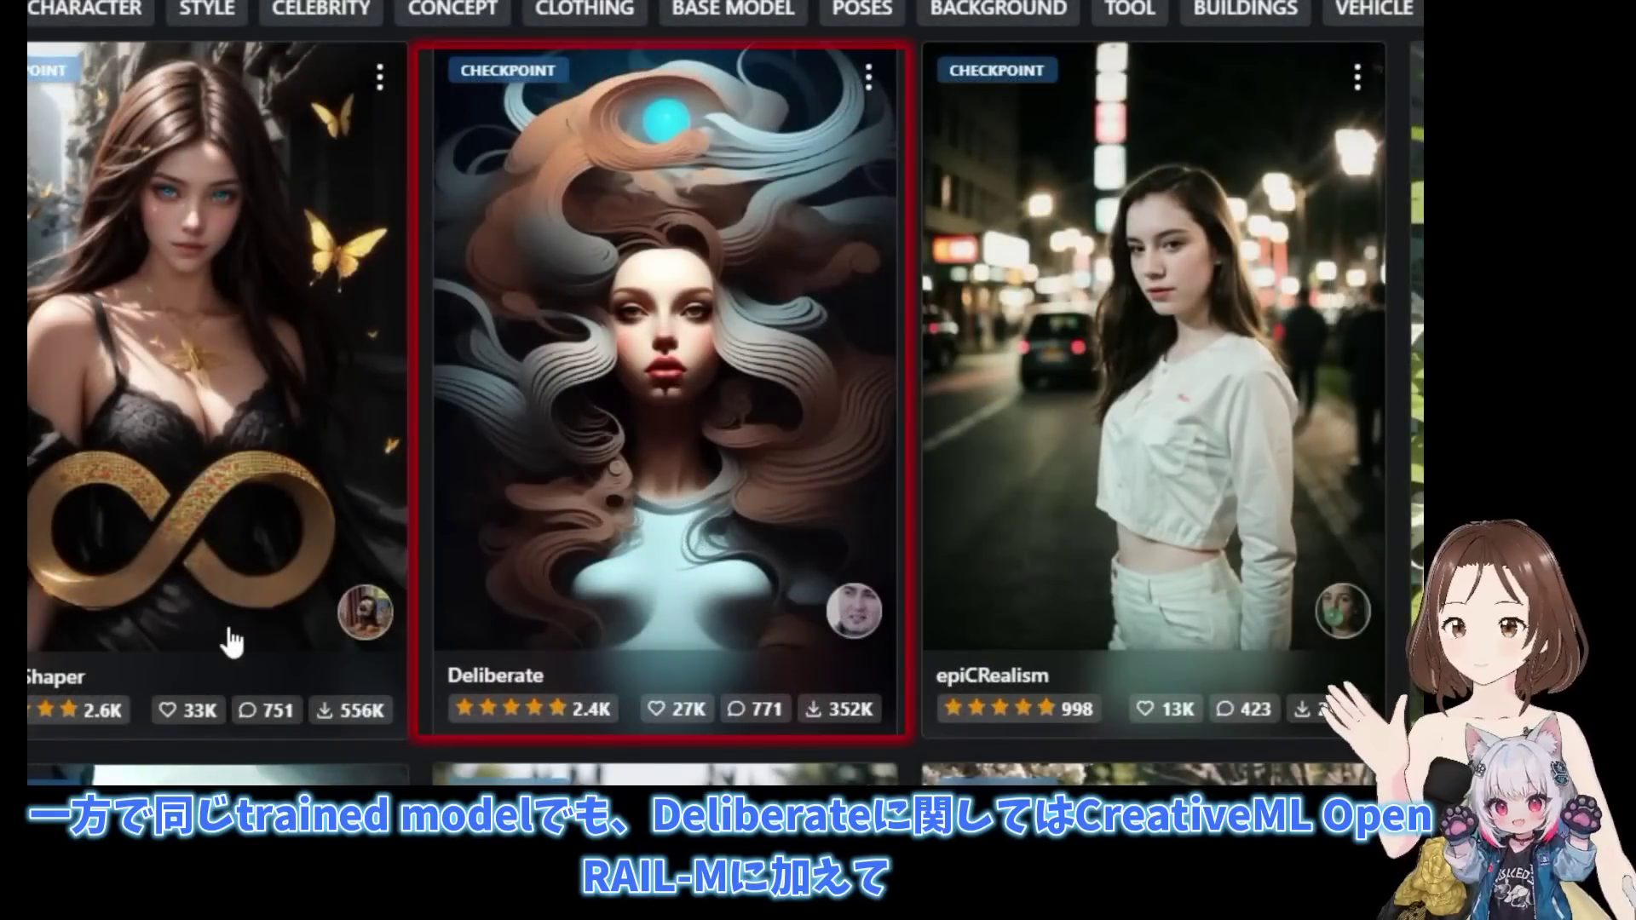
Open the Deliberate model page and check its license and each of its usage permissions.
{"action": "left_click", "coordinate": [620, 475]}
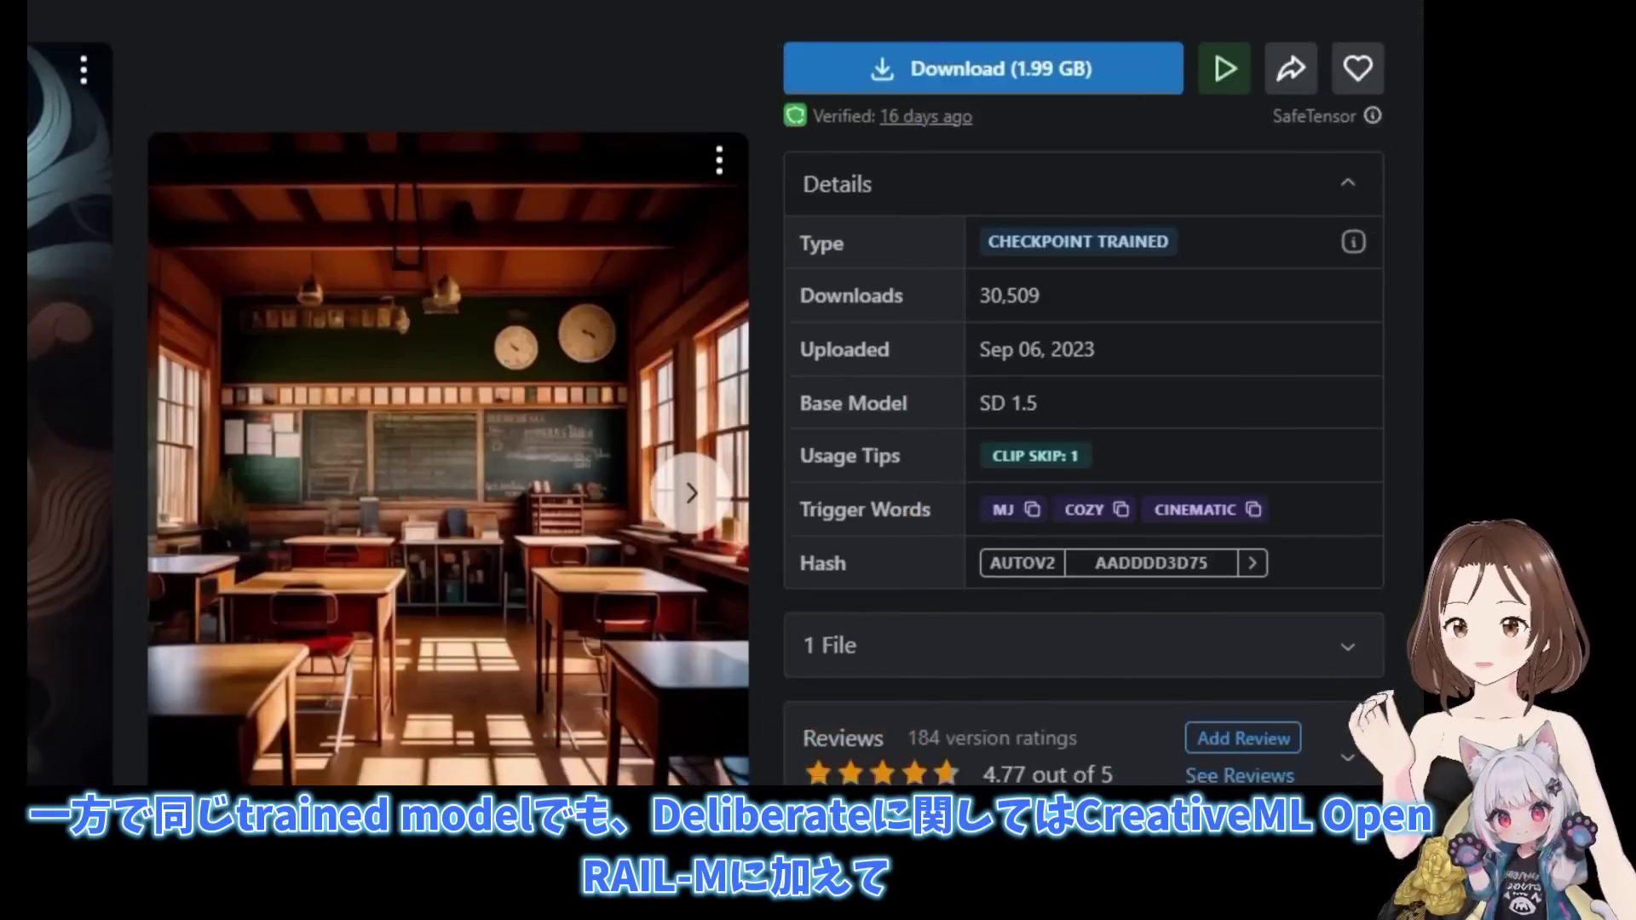
{"action": "scroll", "coordinate": [620, 474], "scroll_direction": "down", "scroll_amount": 5}
{"action": "scroll", "coordinate": [1009, 568], "scroll_direction": "down", "scroll_amount": 3}
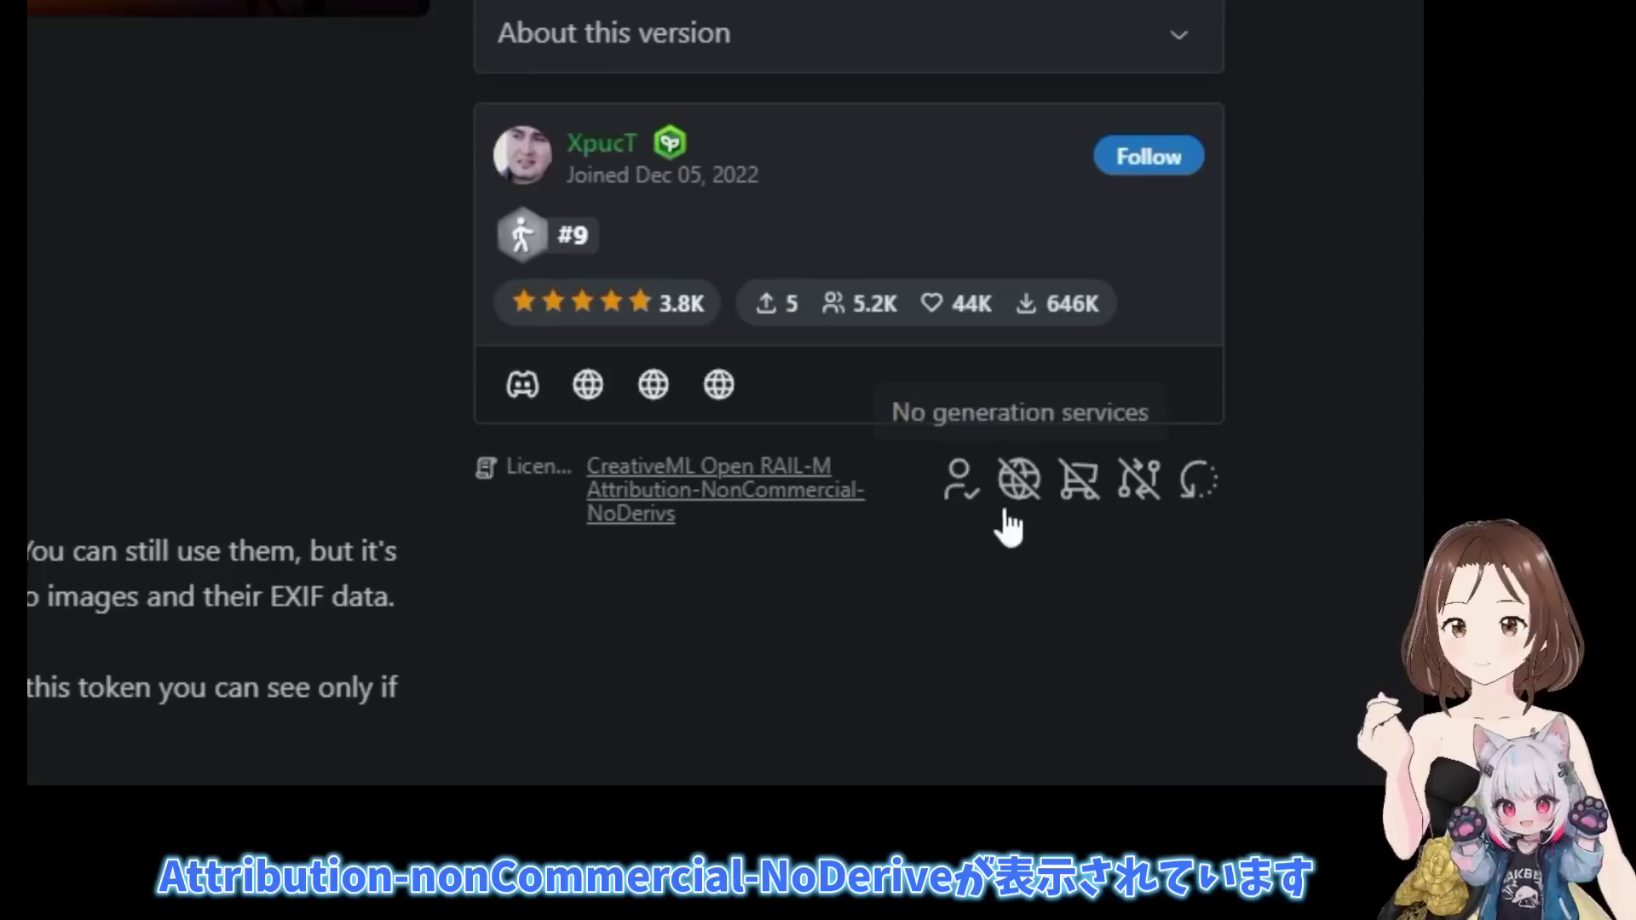
{"action": "mouse_move", "coordinate": [1123, 503]}
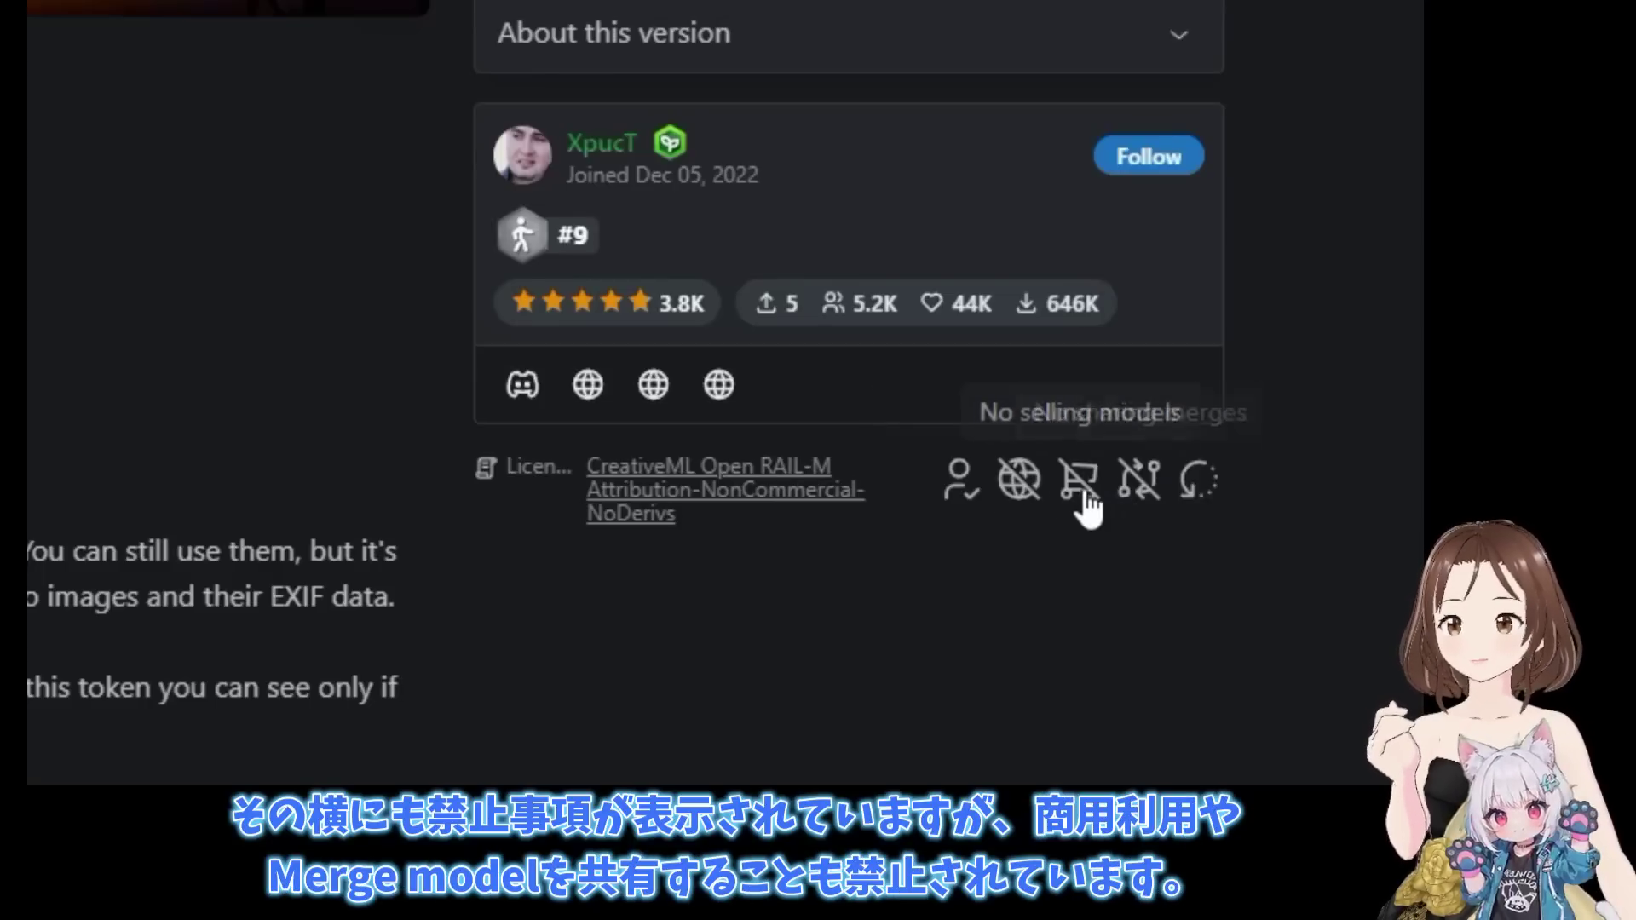
{"action": "mouse_move", "coordinate": [1038, 509]}
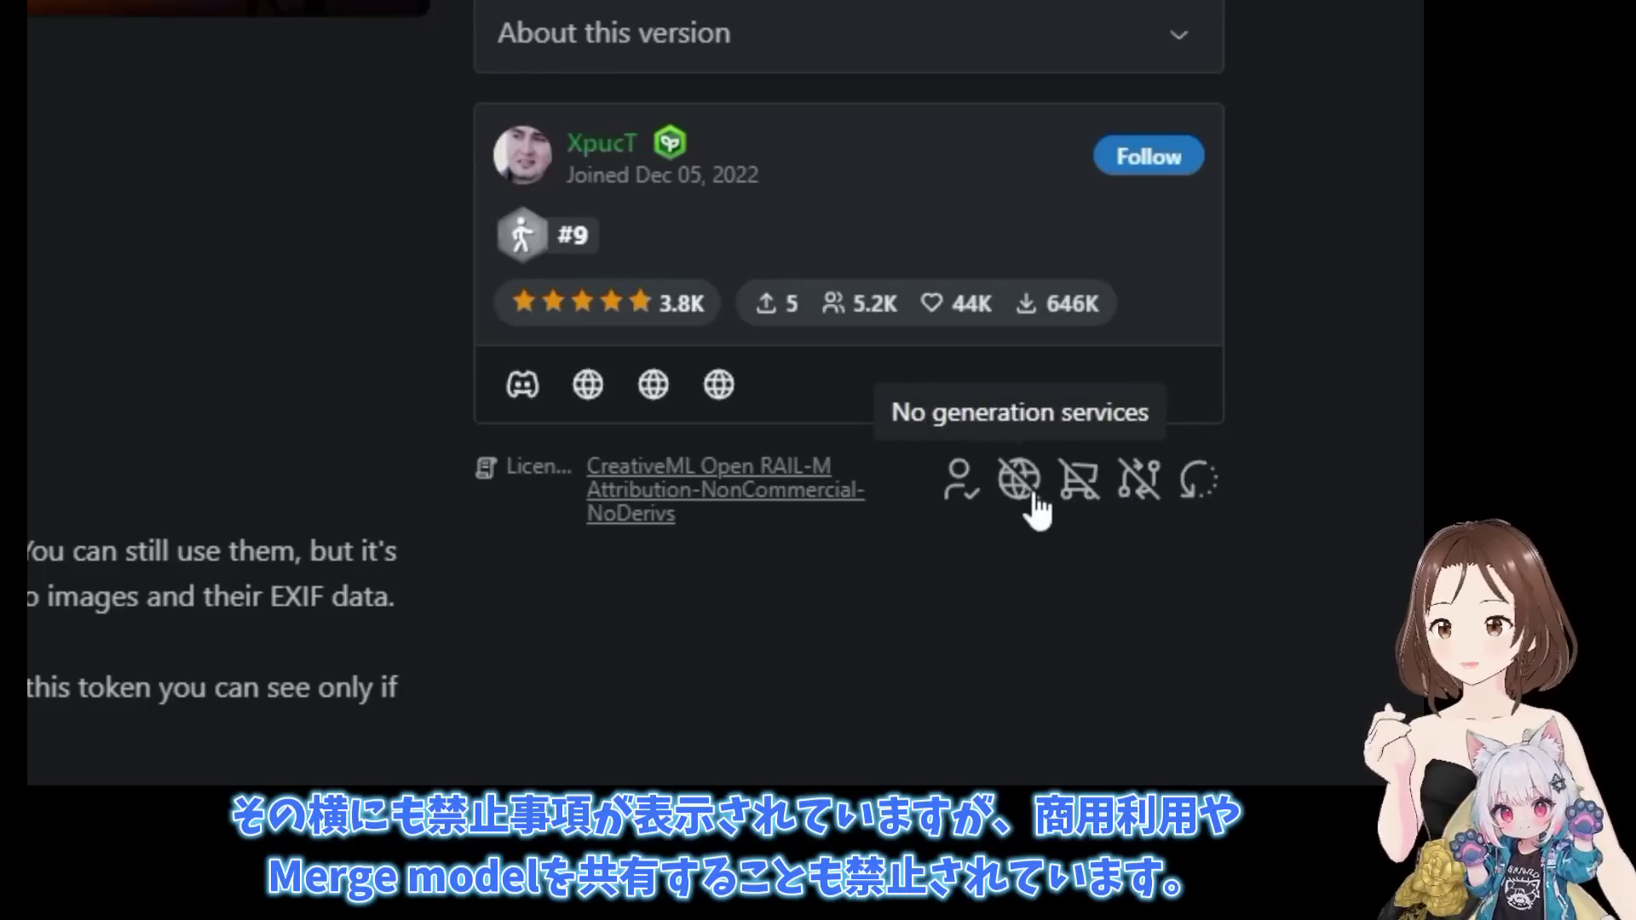
{"action": "mouse_move", "coordinate": [954, 505]}
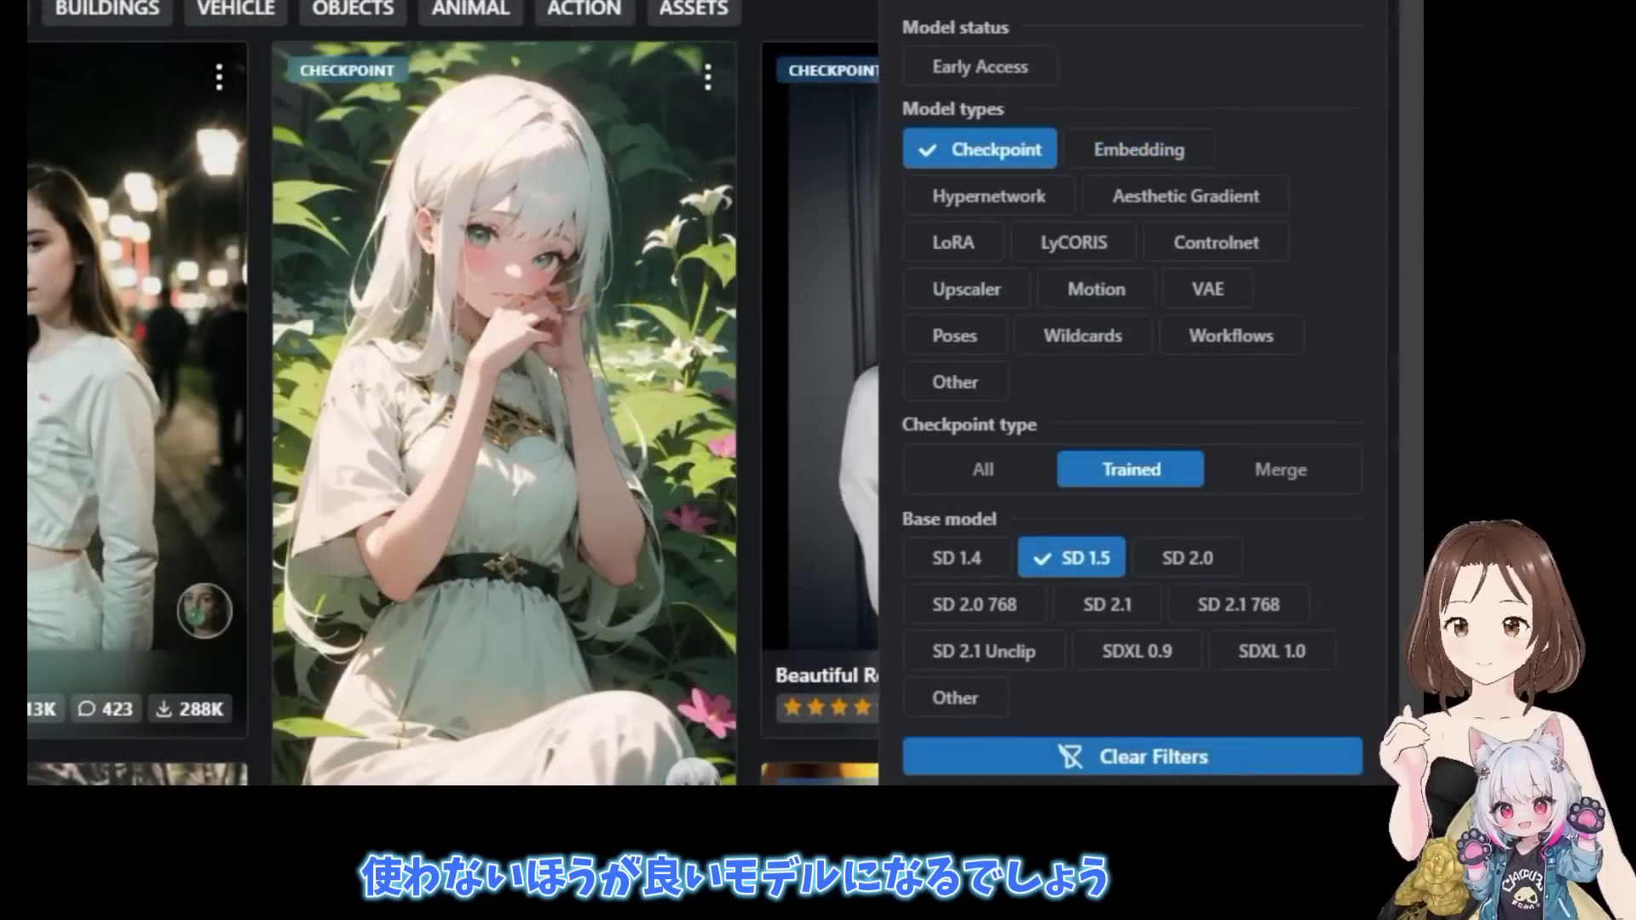
Filter the checkpoints to merged models, and read the license and full description of majicMIX realistic.
{"action": "left_click", "coordinate": [1275, 471]}
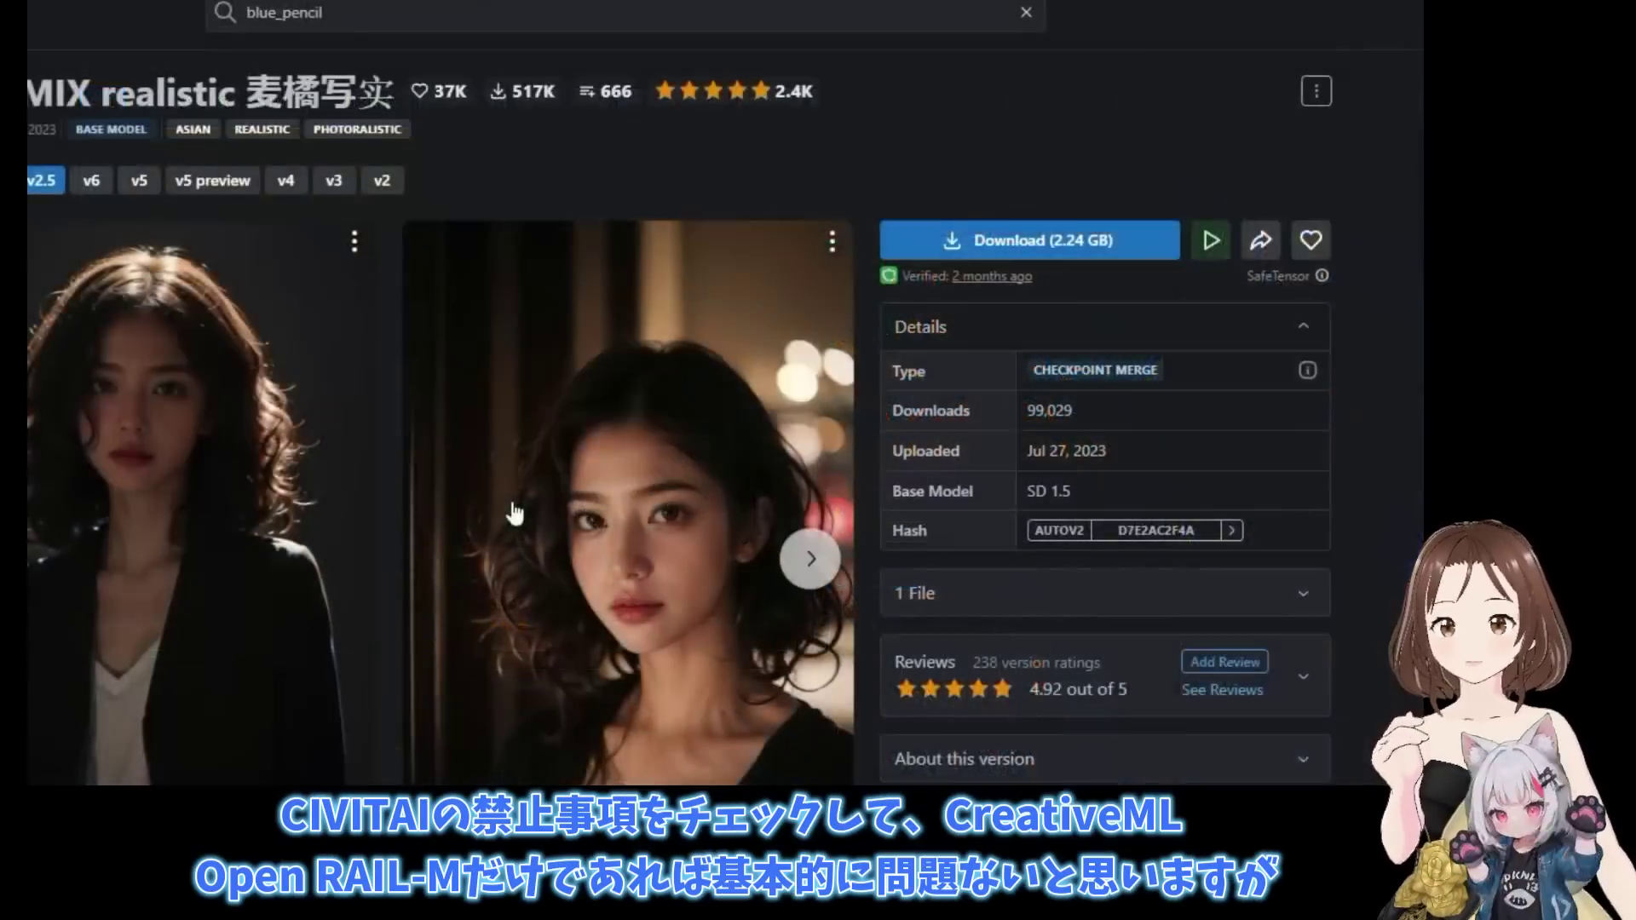
{"action": "scroll", "coordinate": [996, 548], "scroll_direction": "down", "scroll_amount": 6}
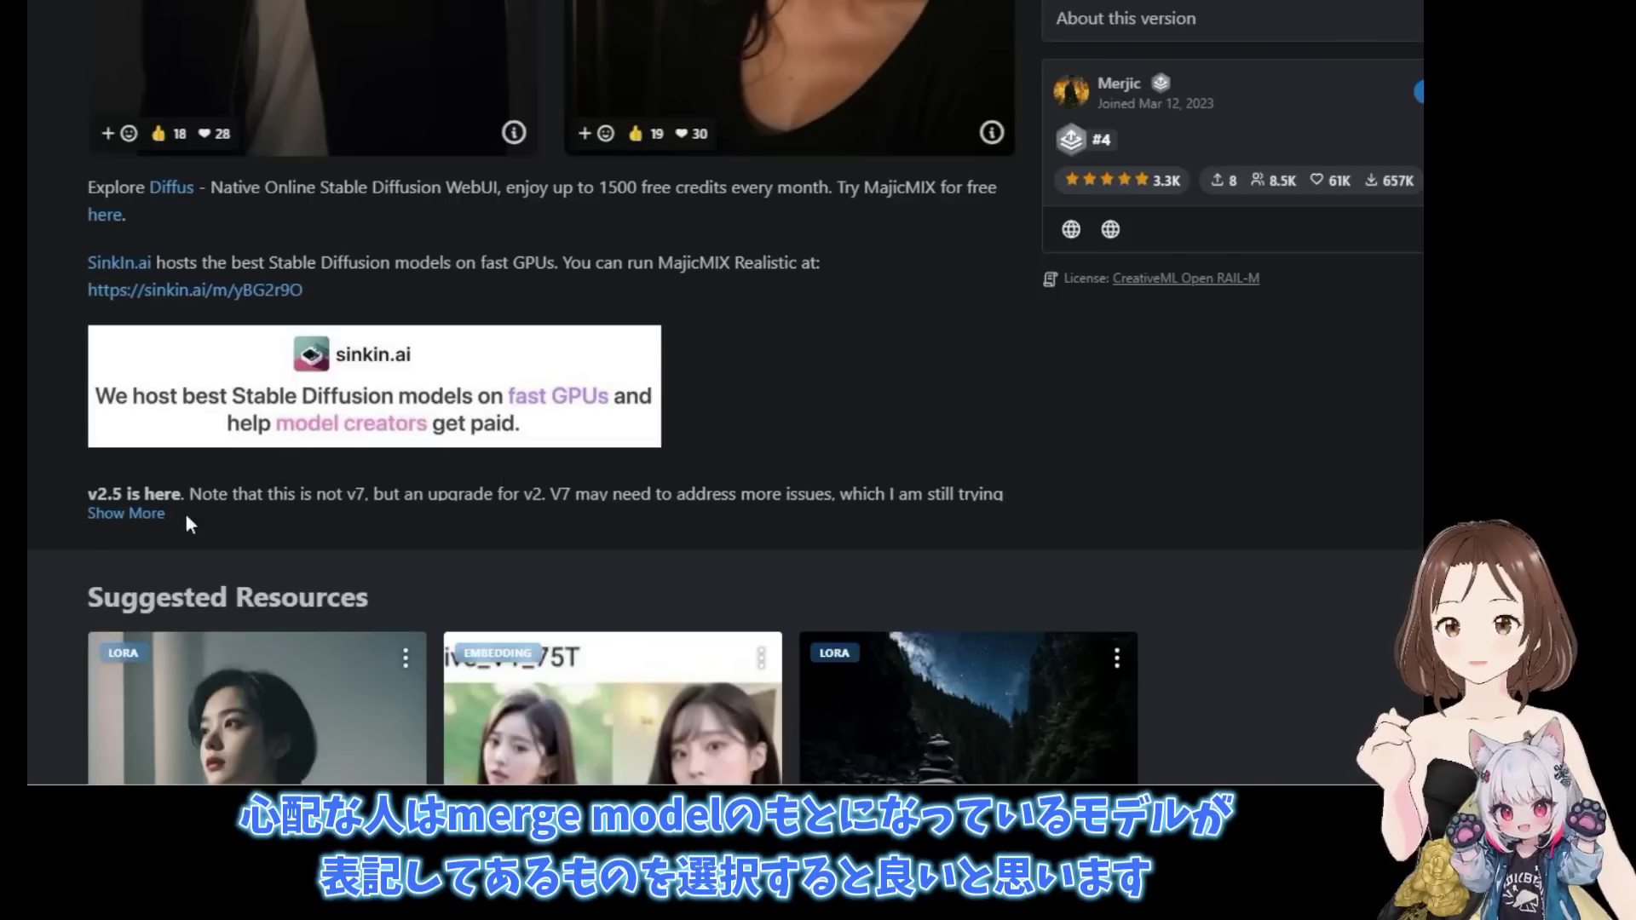
{"action": "left_click", "coordinate": [143, 515]}
{"action": "scroll", "coordinate": [142, 529], "scroll_direction": "down", "scroll_amount": 14}
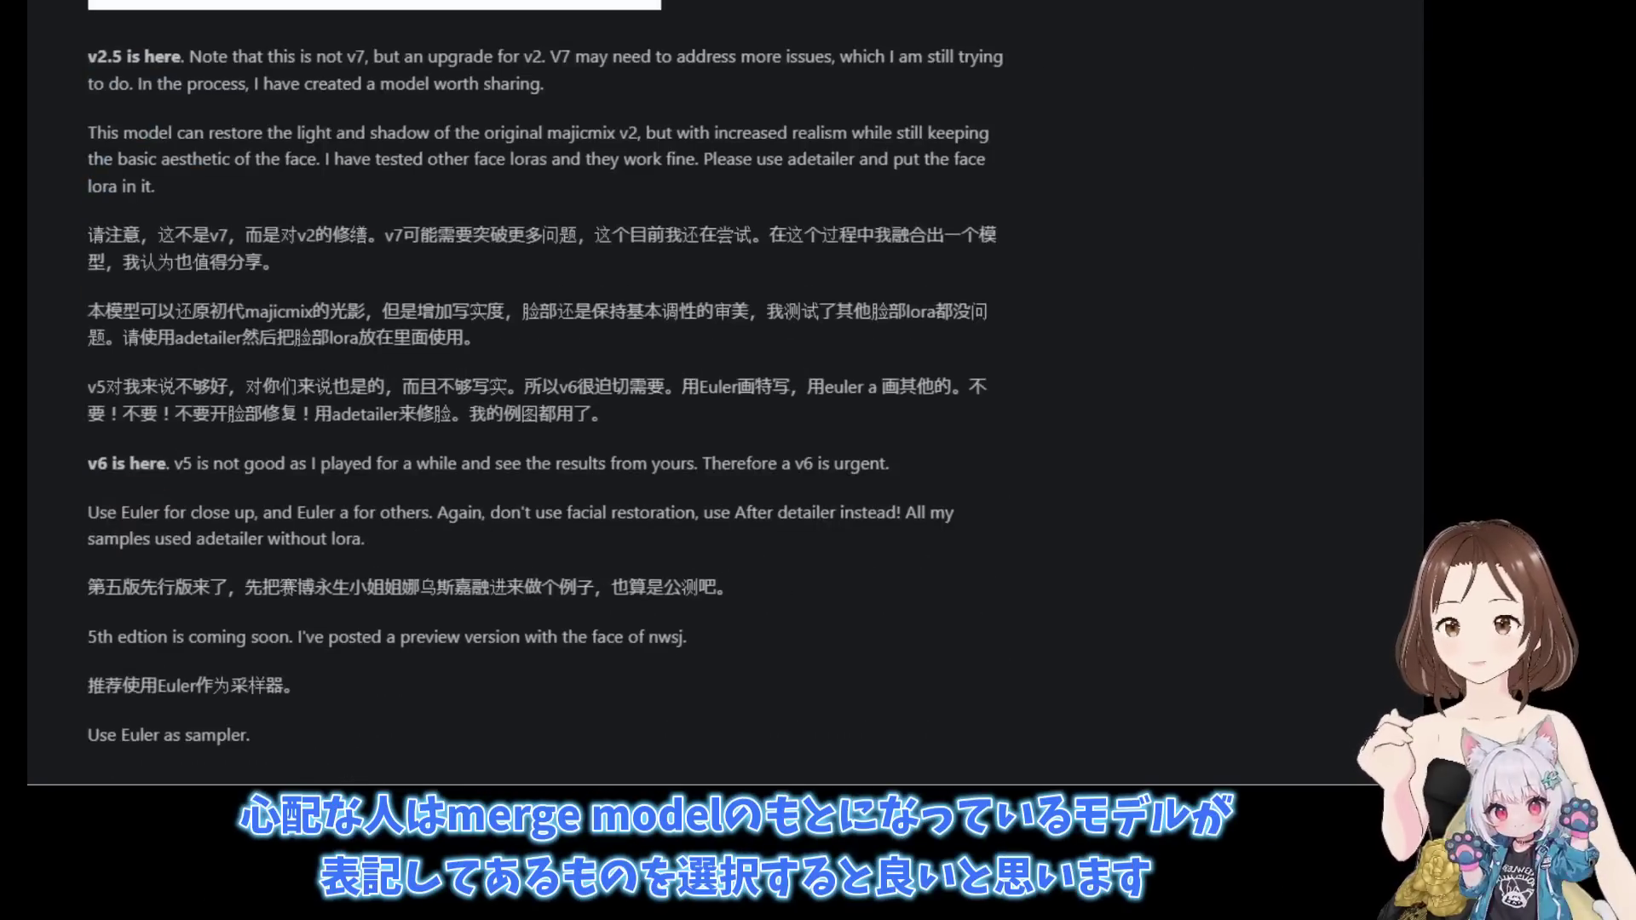
{"action": "scroll", "coordinate": [145, 521], "scroll_direction": "down", "scroll_amount": 20}
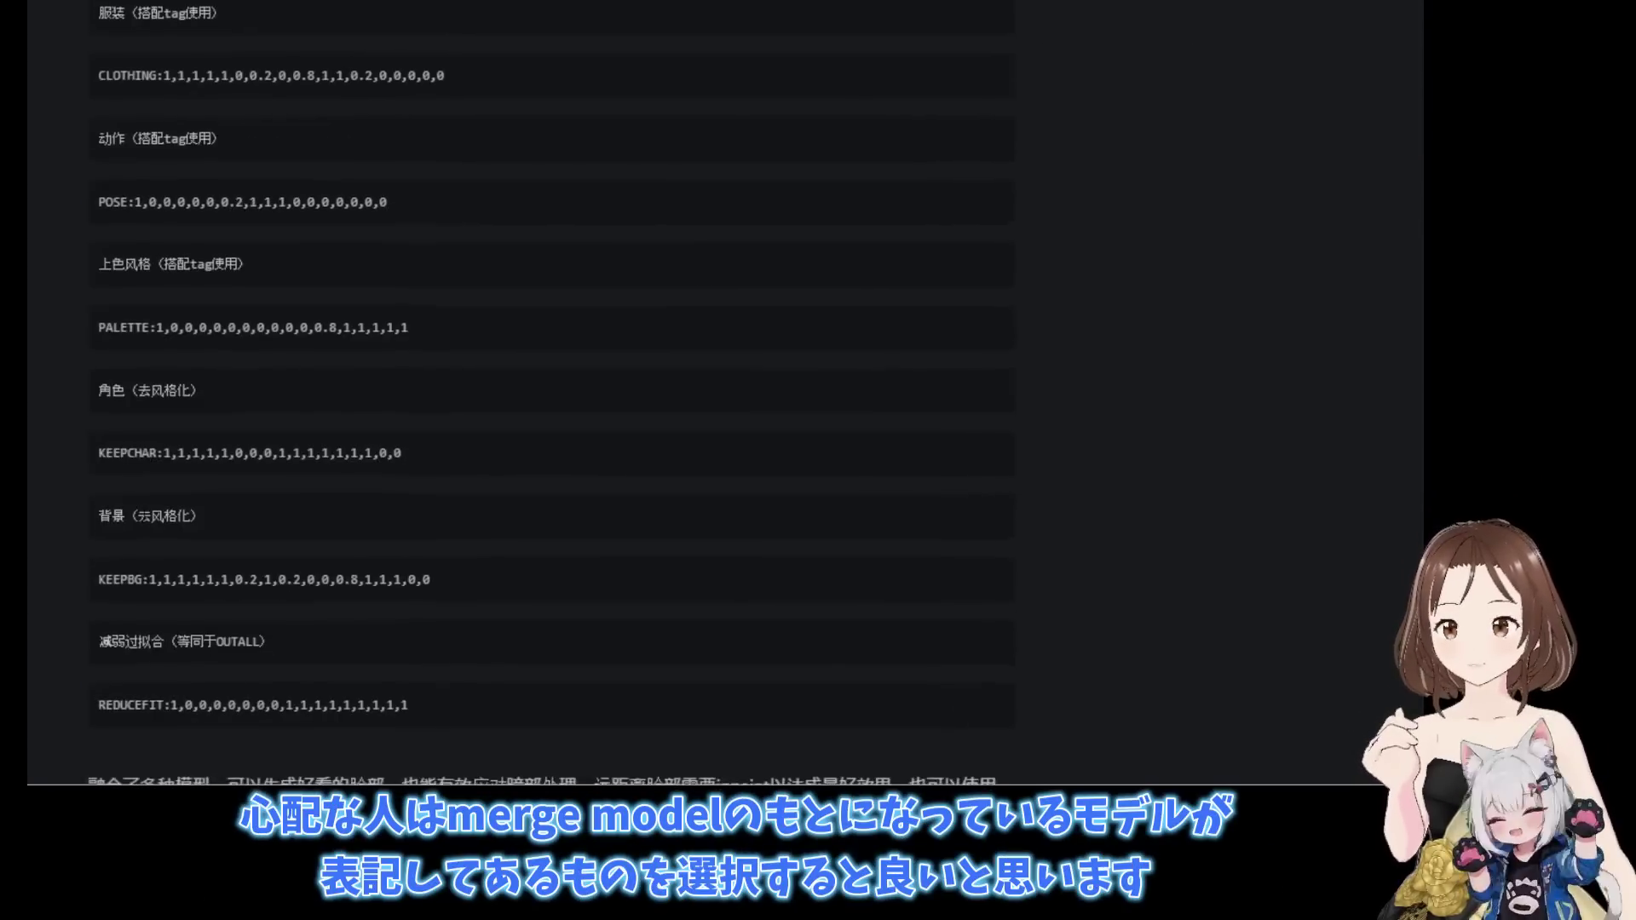
{"action": "scroll", "coordinate": [145, 521], "scroll_direction": "down", "scroll_amount": 7}
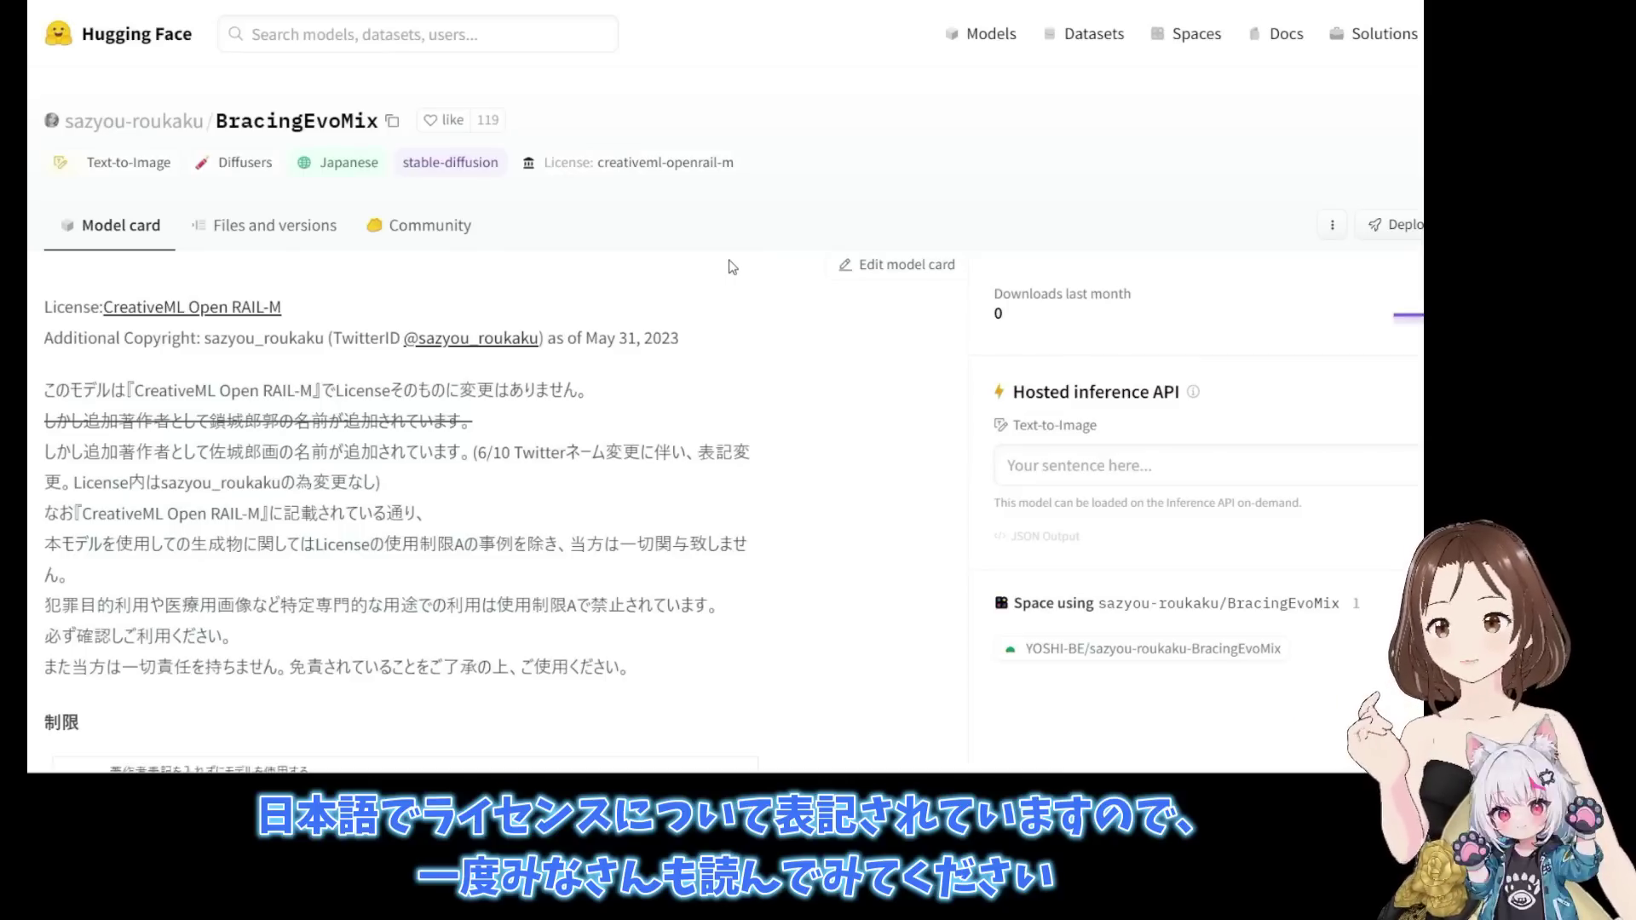
Read the license terms, restrictions and version ratings on the BracingEvoMix model card at Hugging Face.
{"action": "scroll", "coordinate": [731, 266], "scroll_direction": "down", "scroll_amount": 5}
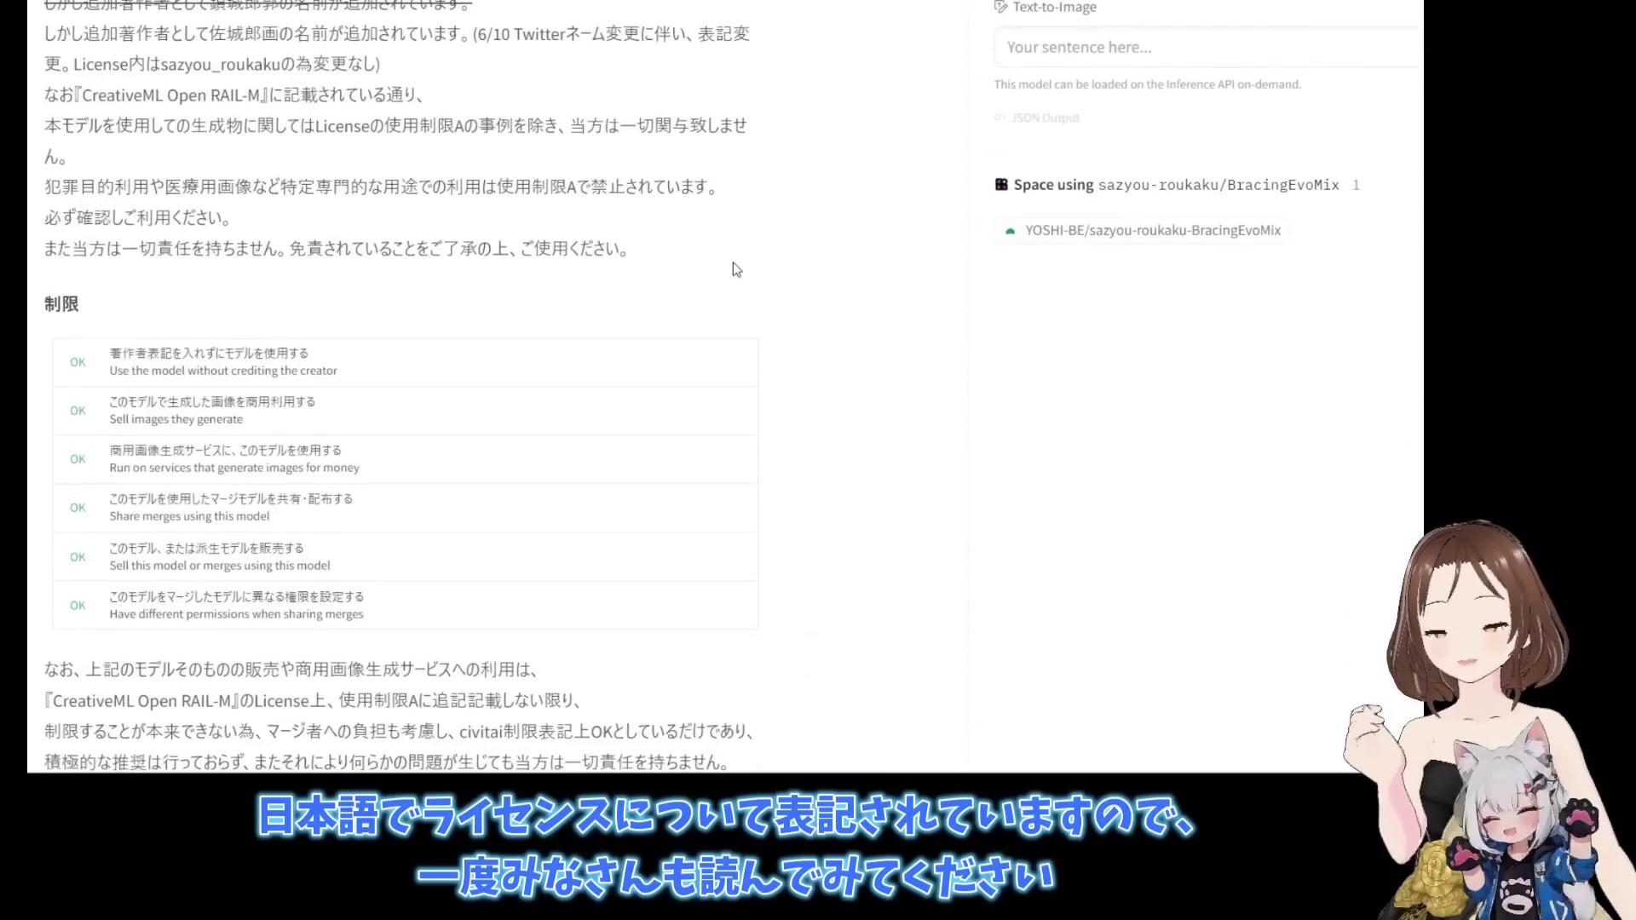
{"action": "scroll", "coordinate": [736, 269], "scroll_direction": "down", "scroll_amount": 2}
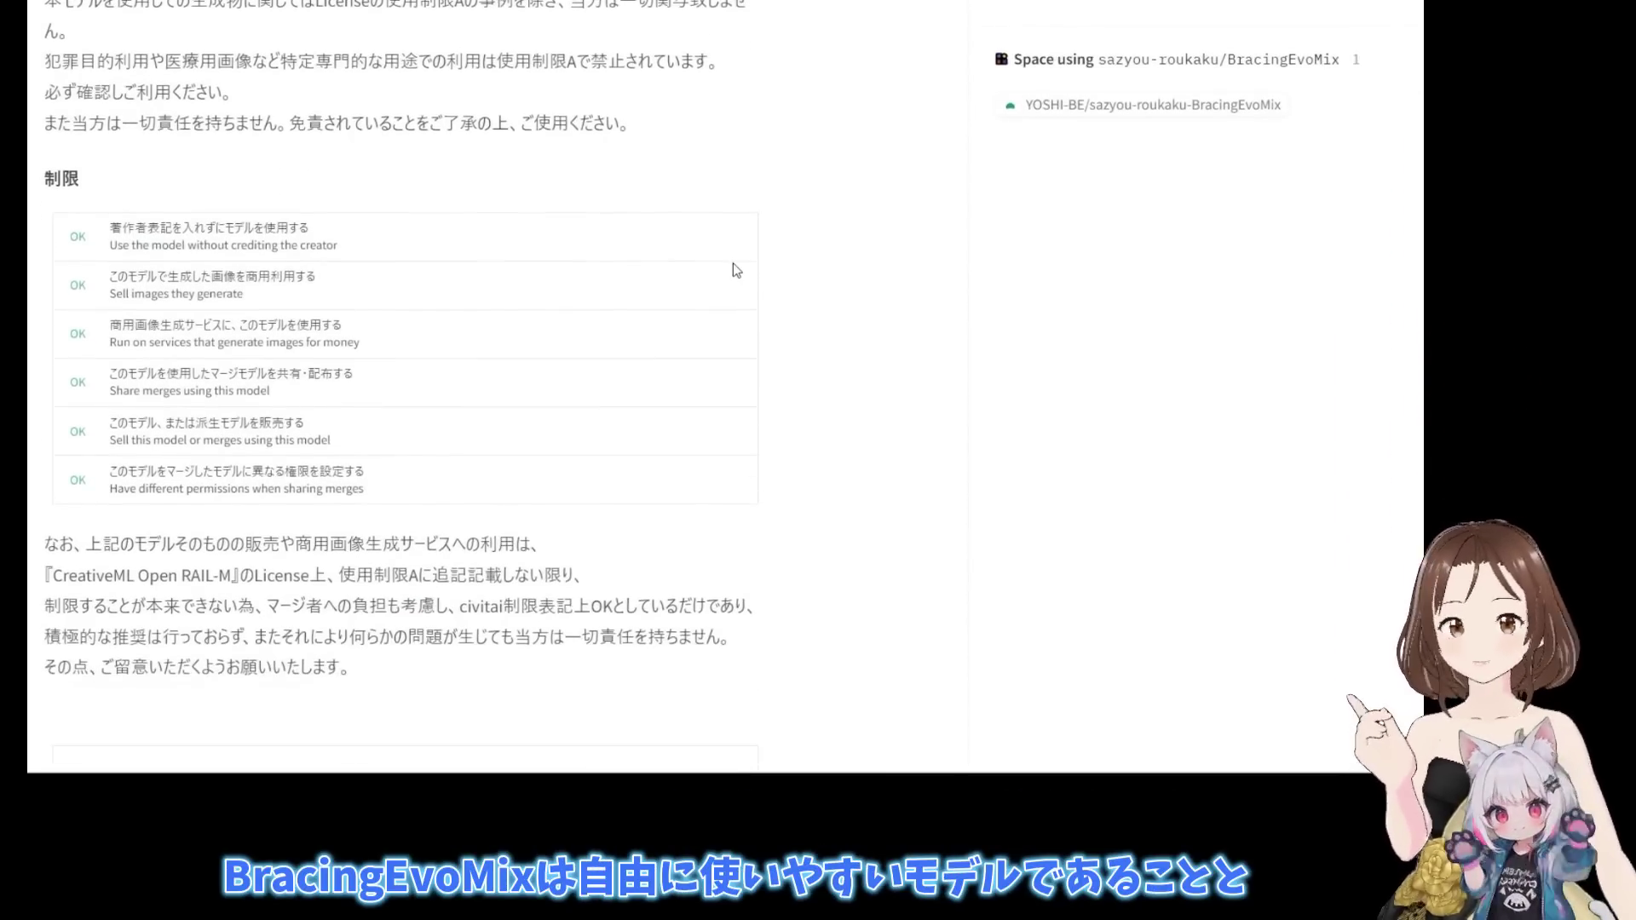
{"action": "scroll", "coordinate": [736, 269], "scroll_direction": "down", "scroll_amount": 20}
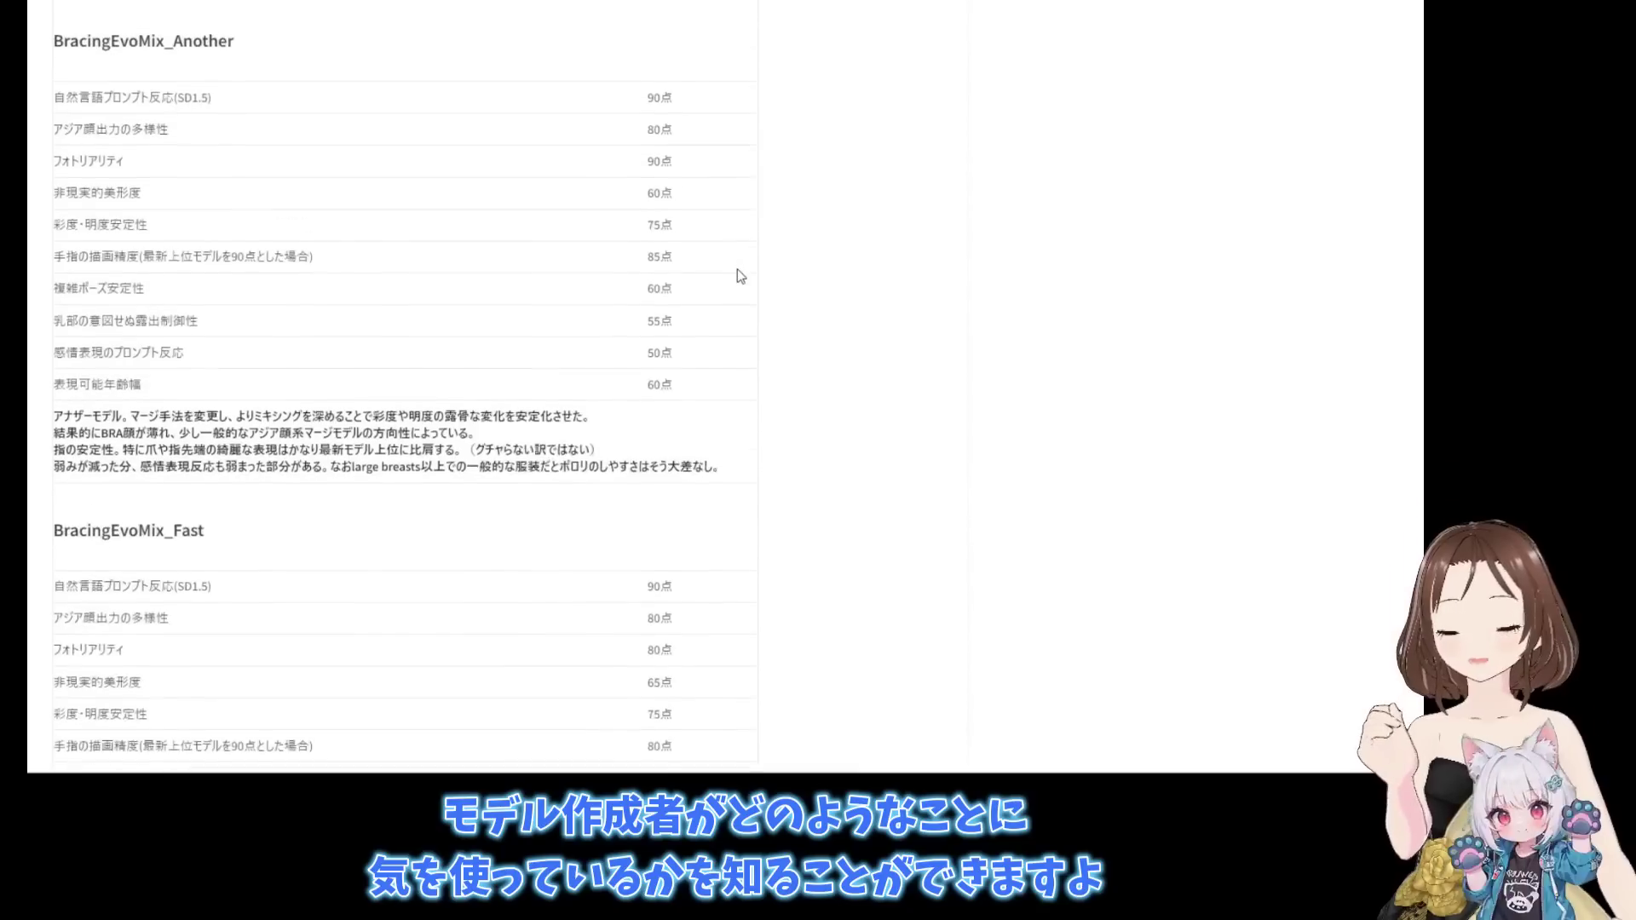
{"action": "scroll", "coordinate": [740, 277], "scroll_direction": "down", "scroll_amount": 4}
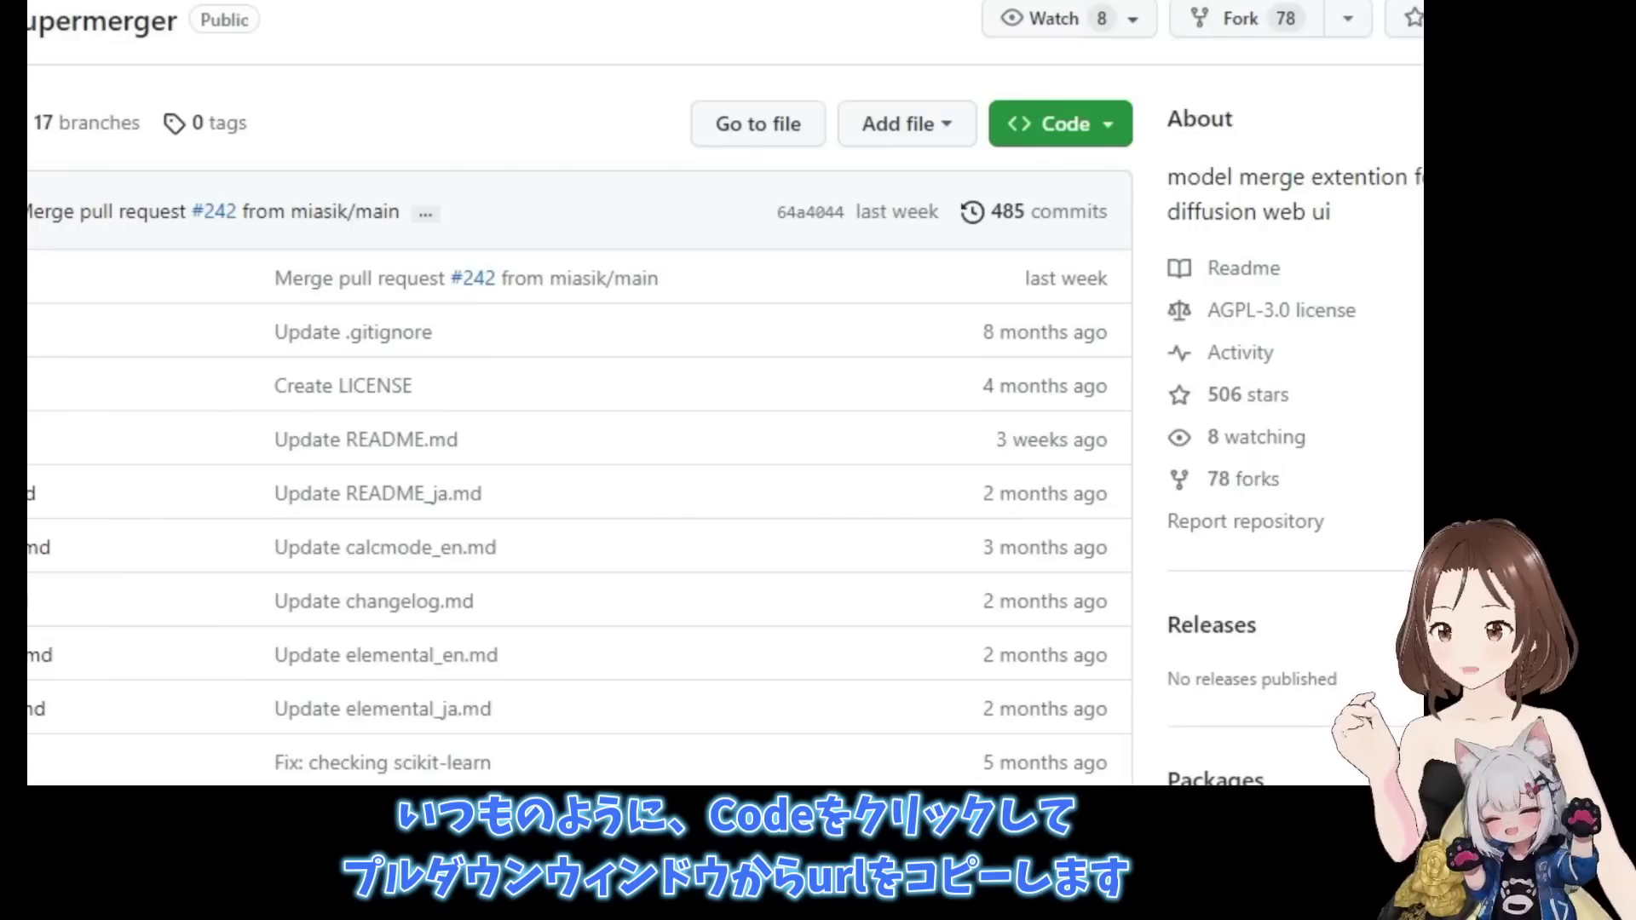
Copy the HTTPS clone URL of the sd-webui-supermerger repository and install the extension from it in Stable Diffusion web UI.
{"action": "left_click", "coordinate": [1104, 128]}
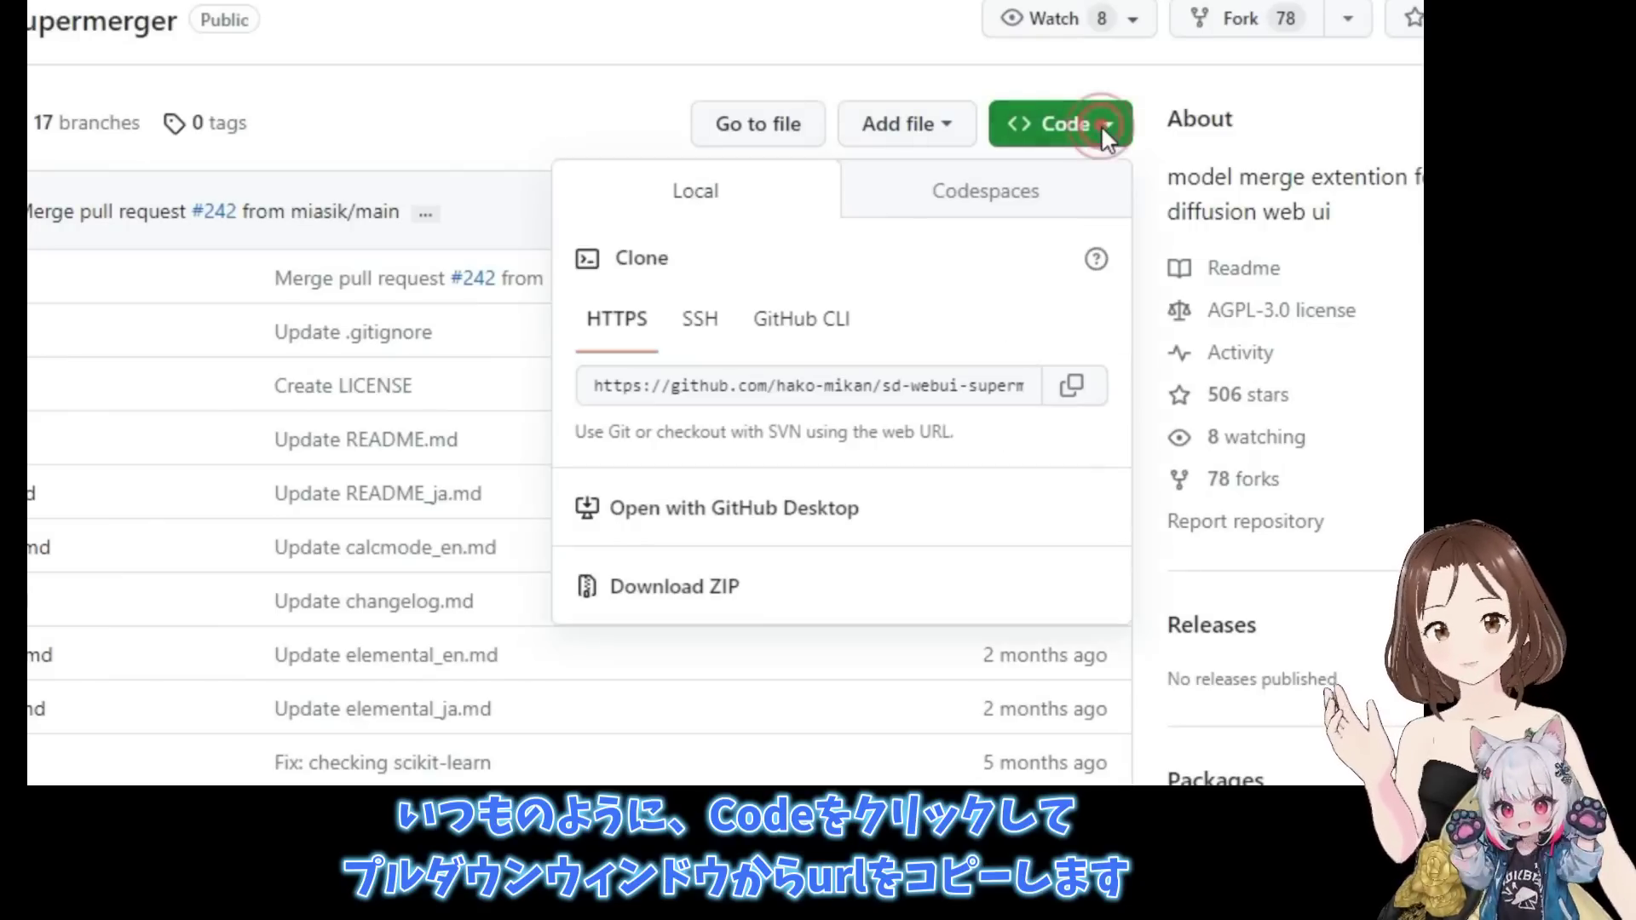
{"action": "left_click", "coordinate": [1078, 389]}
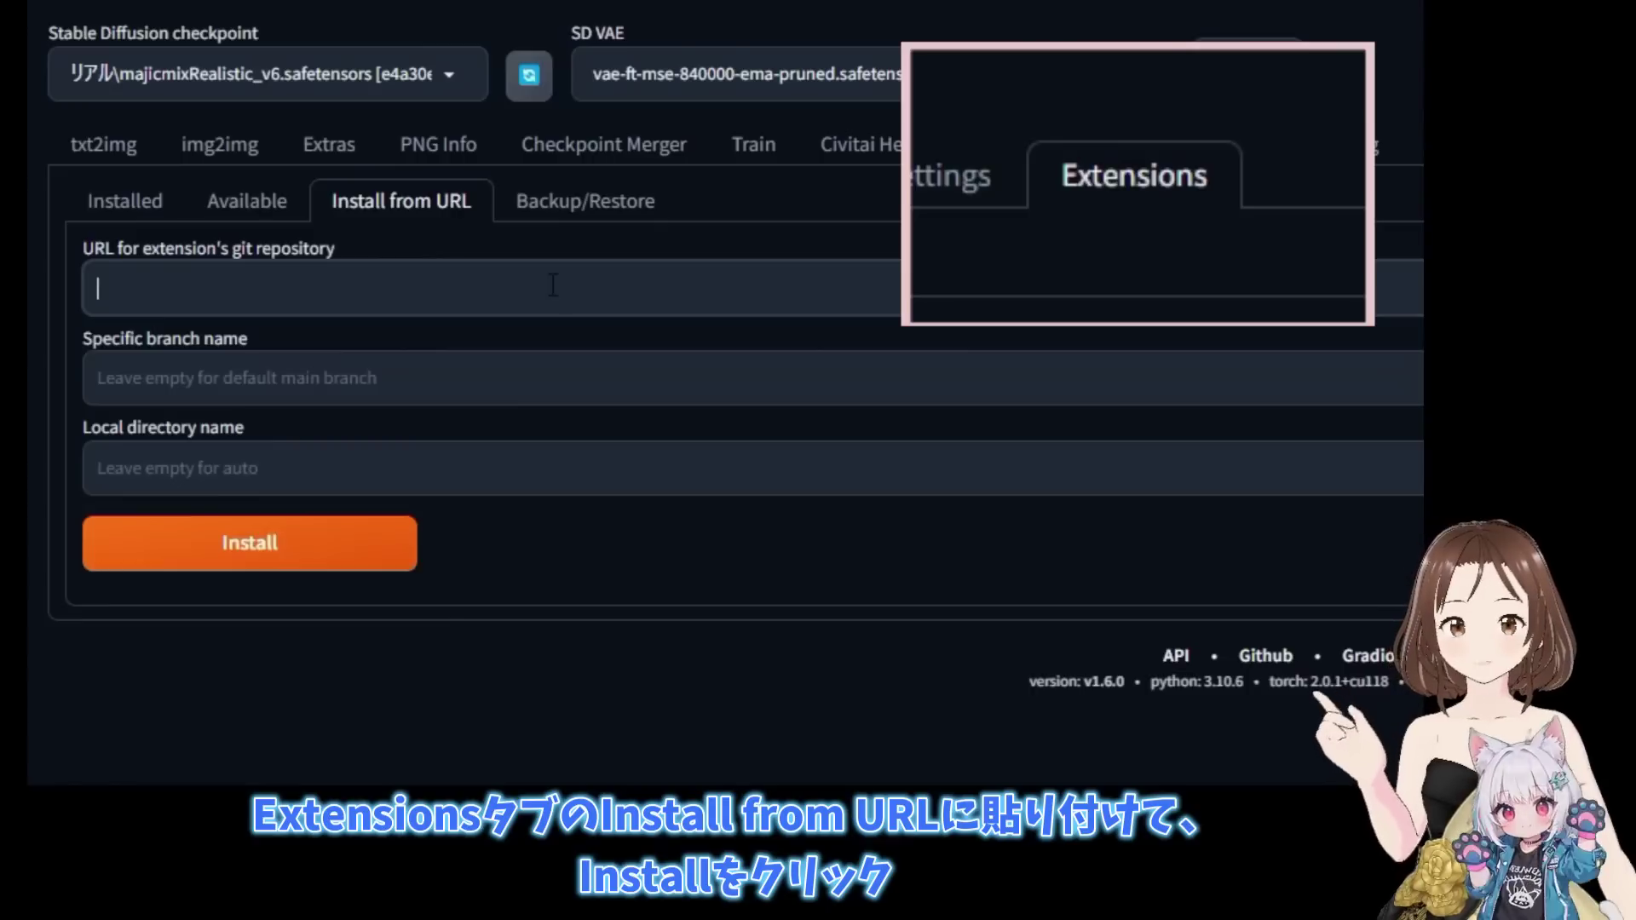
{"action": "left_click", "coordinate": [549, 283]}
{"action": "key", "text": "ctrl+v"}
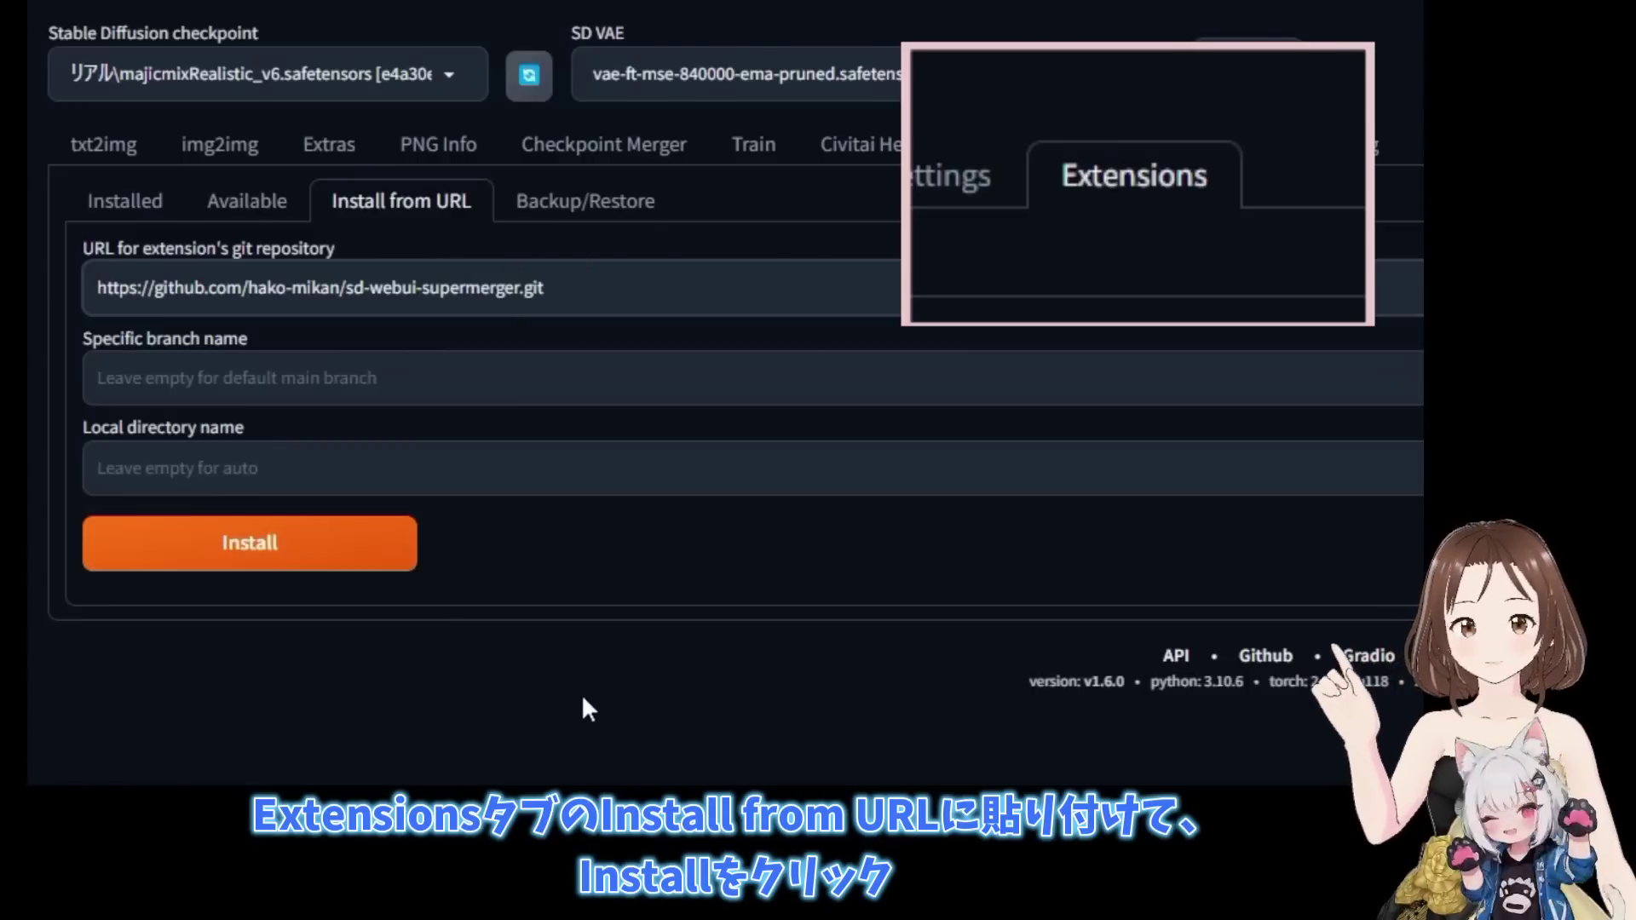
{"action": "left_click", "coordinate": [271, 566]}
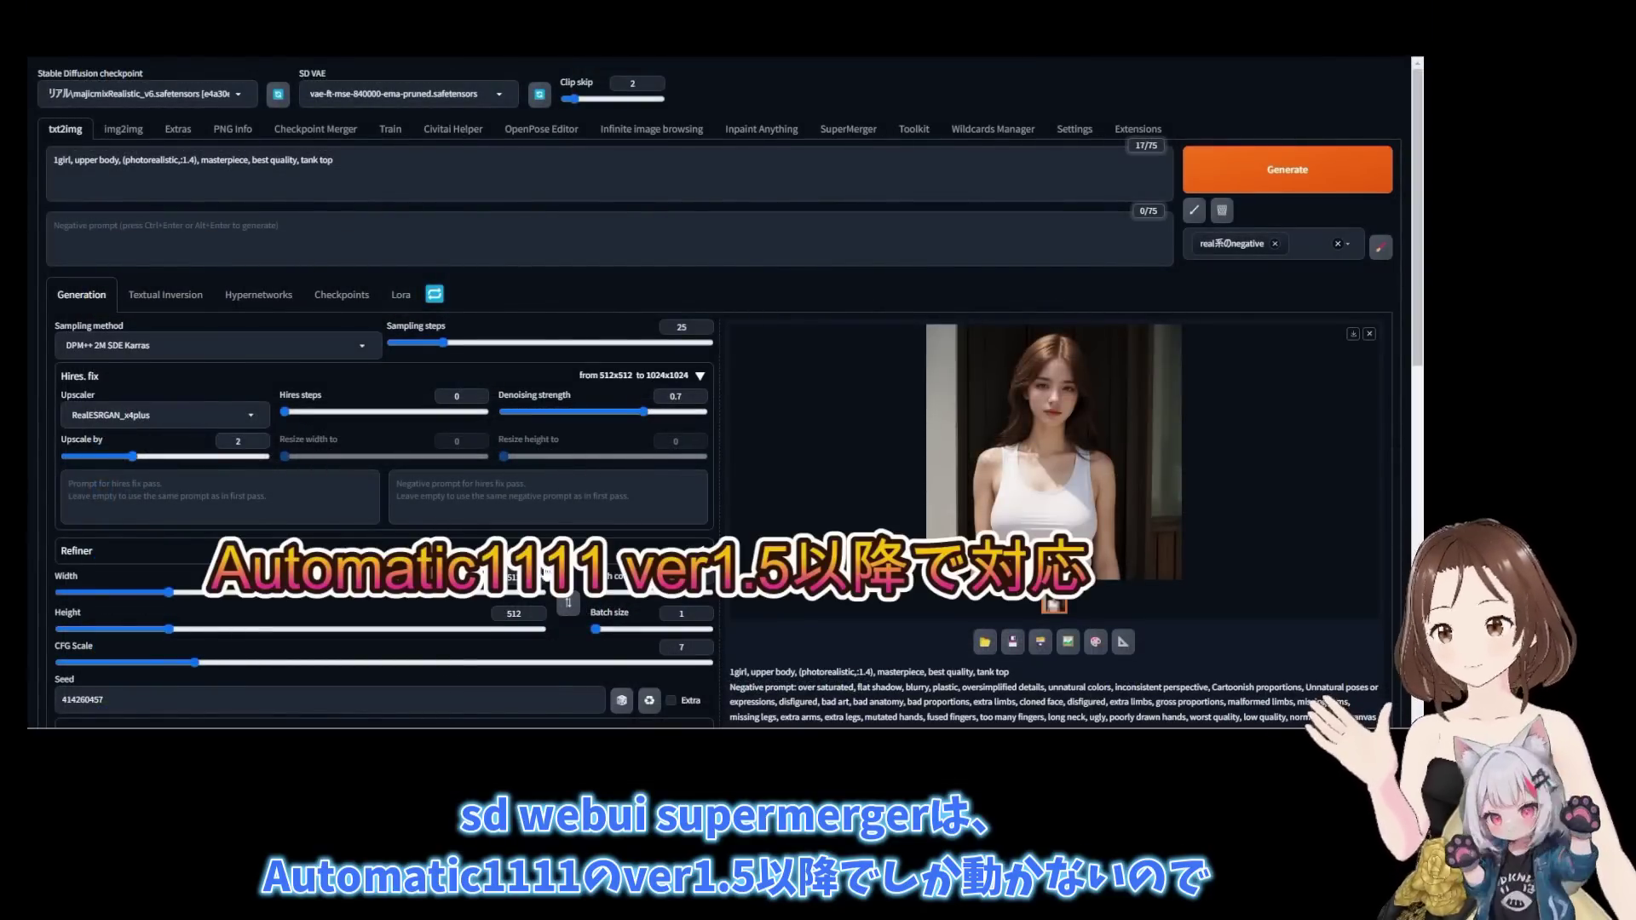
Bring up the web UI's command console and check its startup log for the version.
{"action": "mouse_move", "coordinate": [950, 724]}
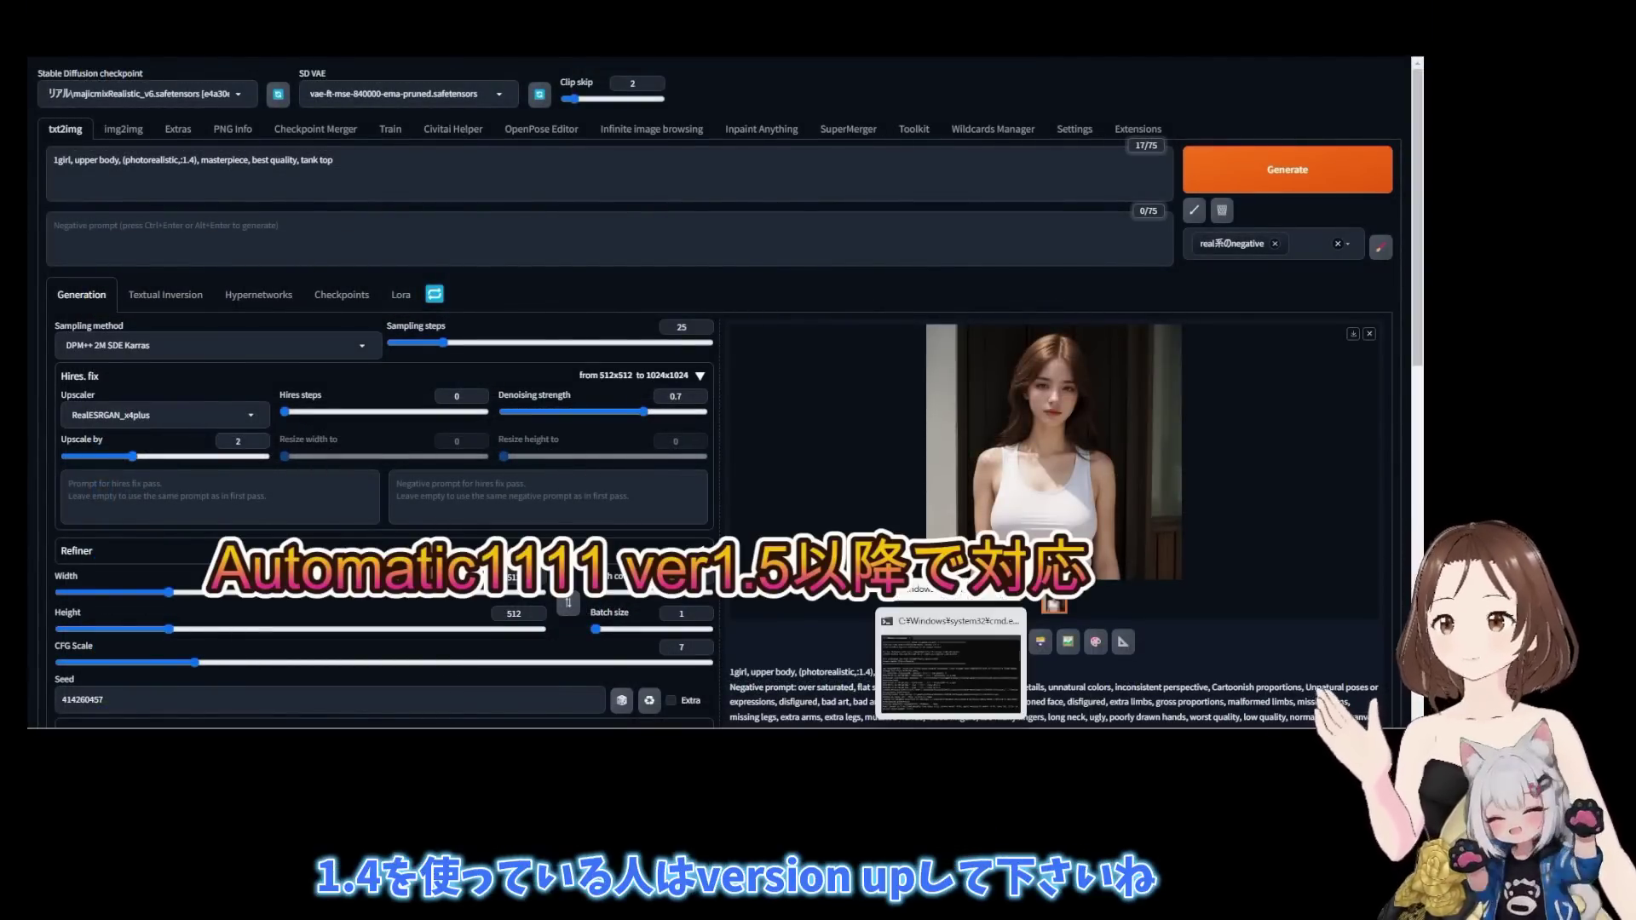
{"action": "left_click", "coordinate": [952, 673]}
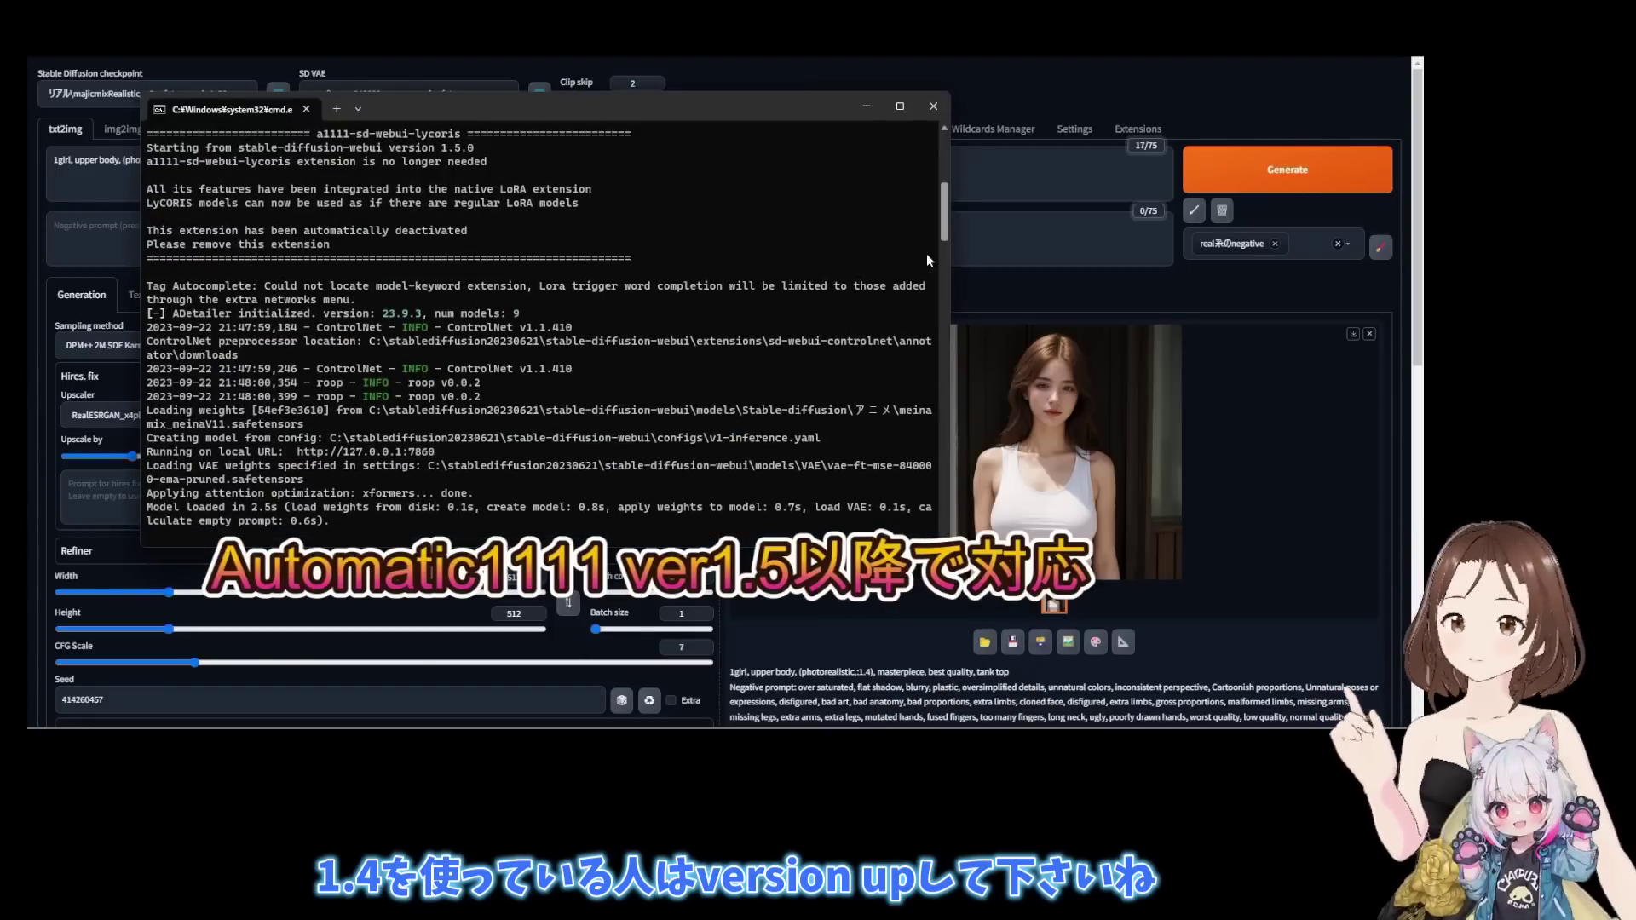
{"action": "scroll", "coordinate": [944, 230], "scroll_direction": "up", "scroll_amount": 8}
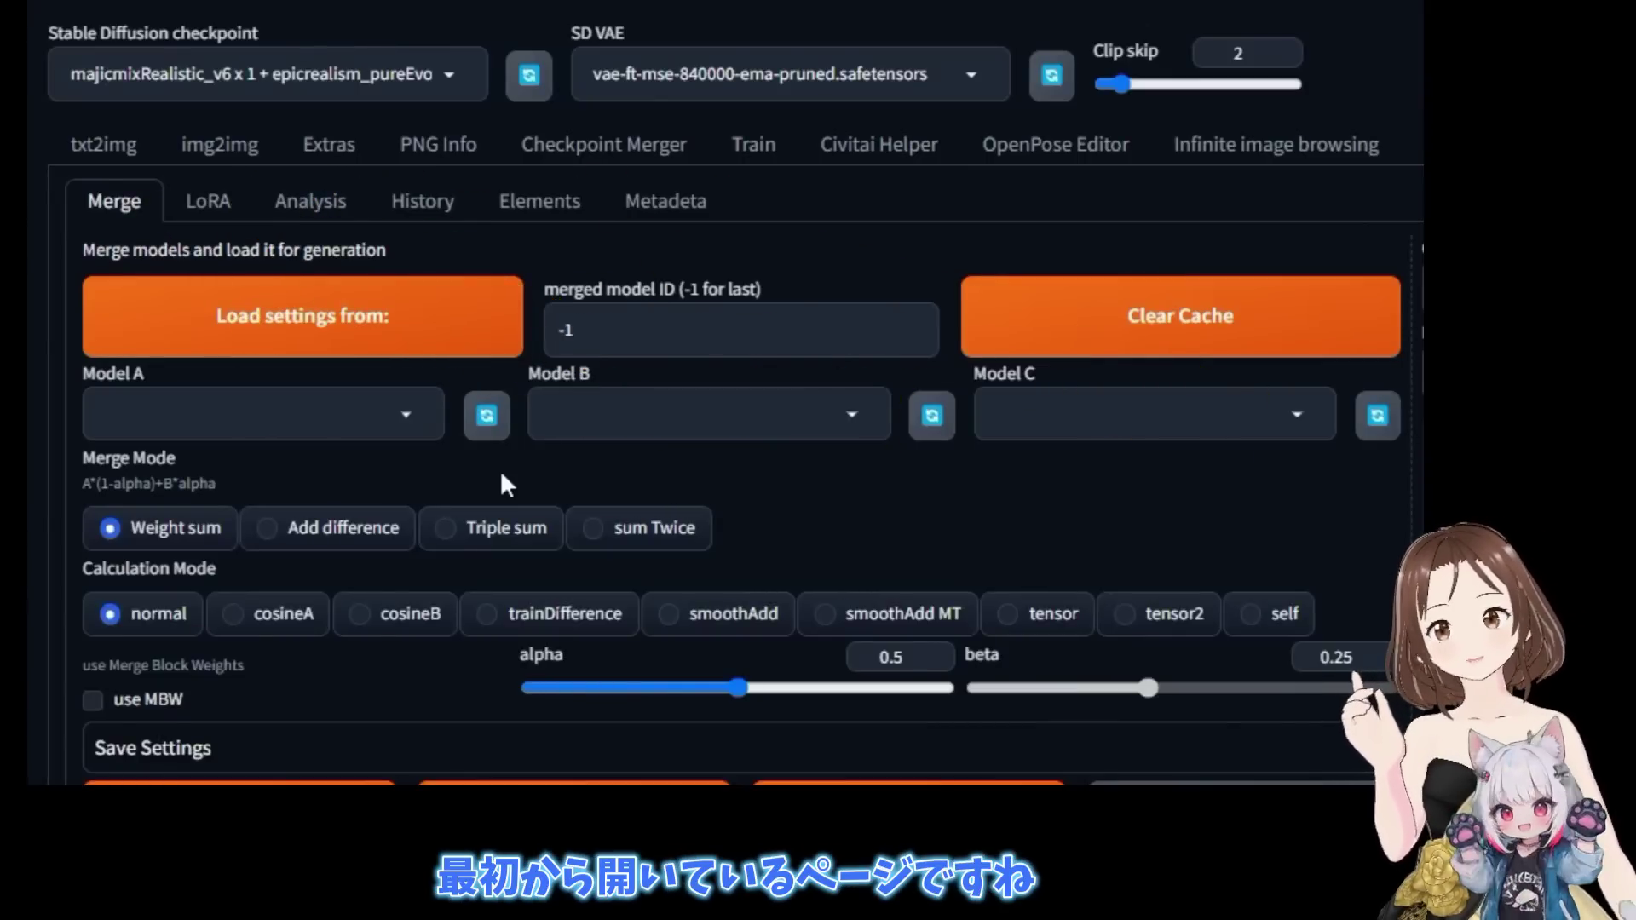
Set SuperMerger's Model A to majicmixRealistic_v6 and Model B to epicrealism_pureEvolutionV5.
{"action": "left_click", "coordinate": [416, 412]}
{"action": "scroll", "coordinate": [493, 611], "scroll_direction": "down", "scroll_amount": 5}
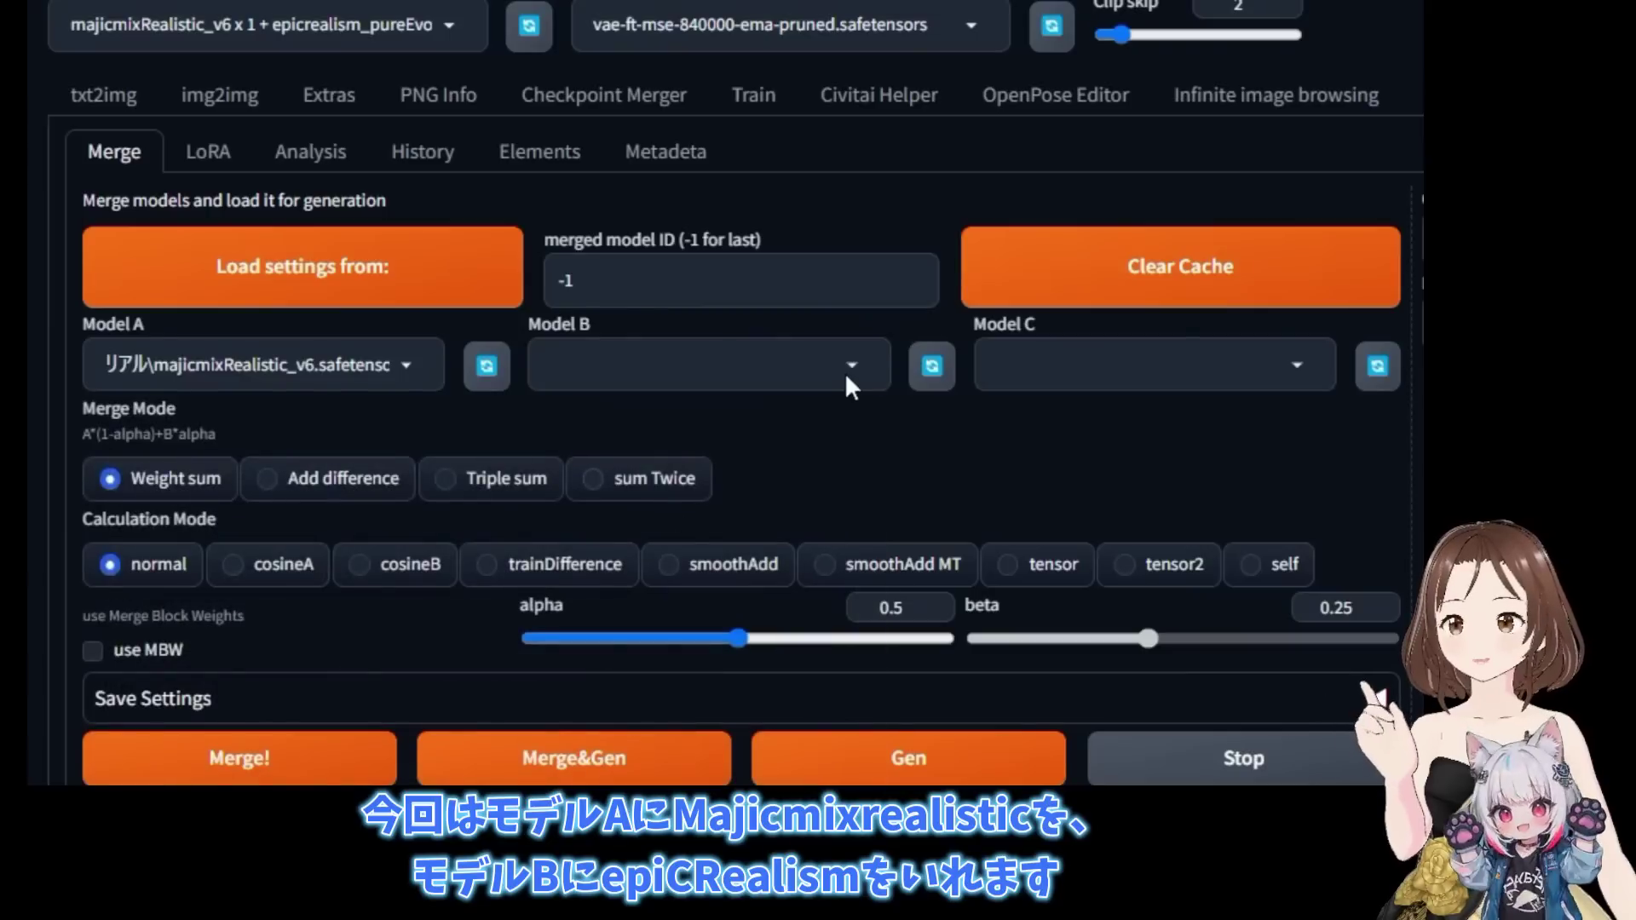
{"action": "left_click", "coordinate": [846, 378]}
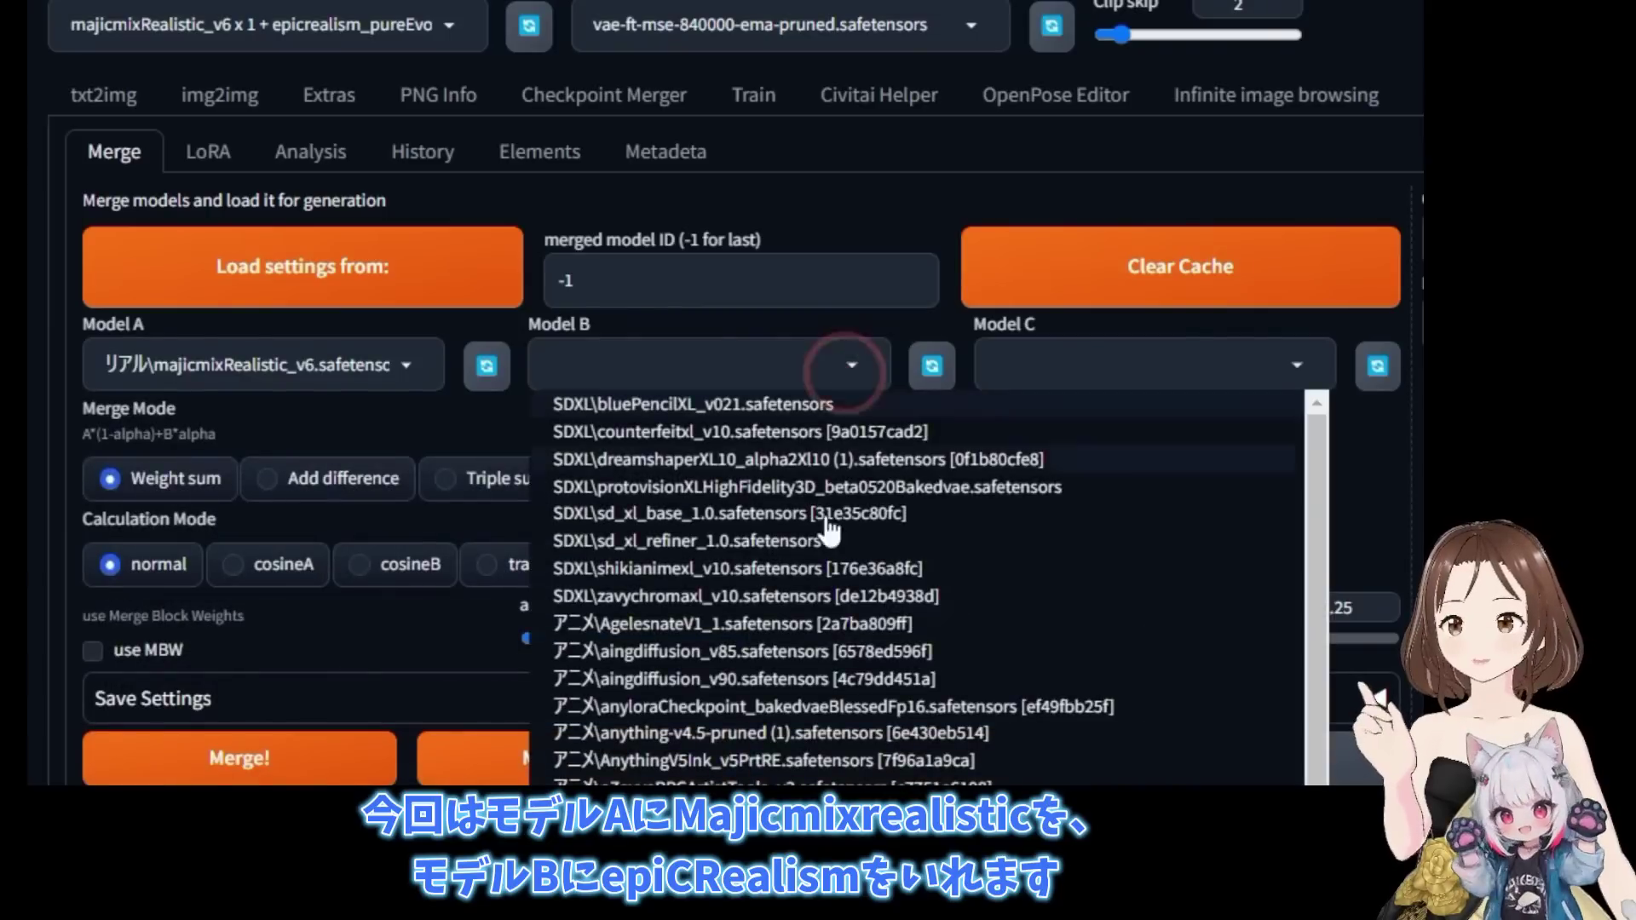
{"action": "scroll", "coordinate": [818, 597], "scroll_direction": "down", "scroll_amount": 2}
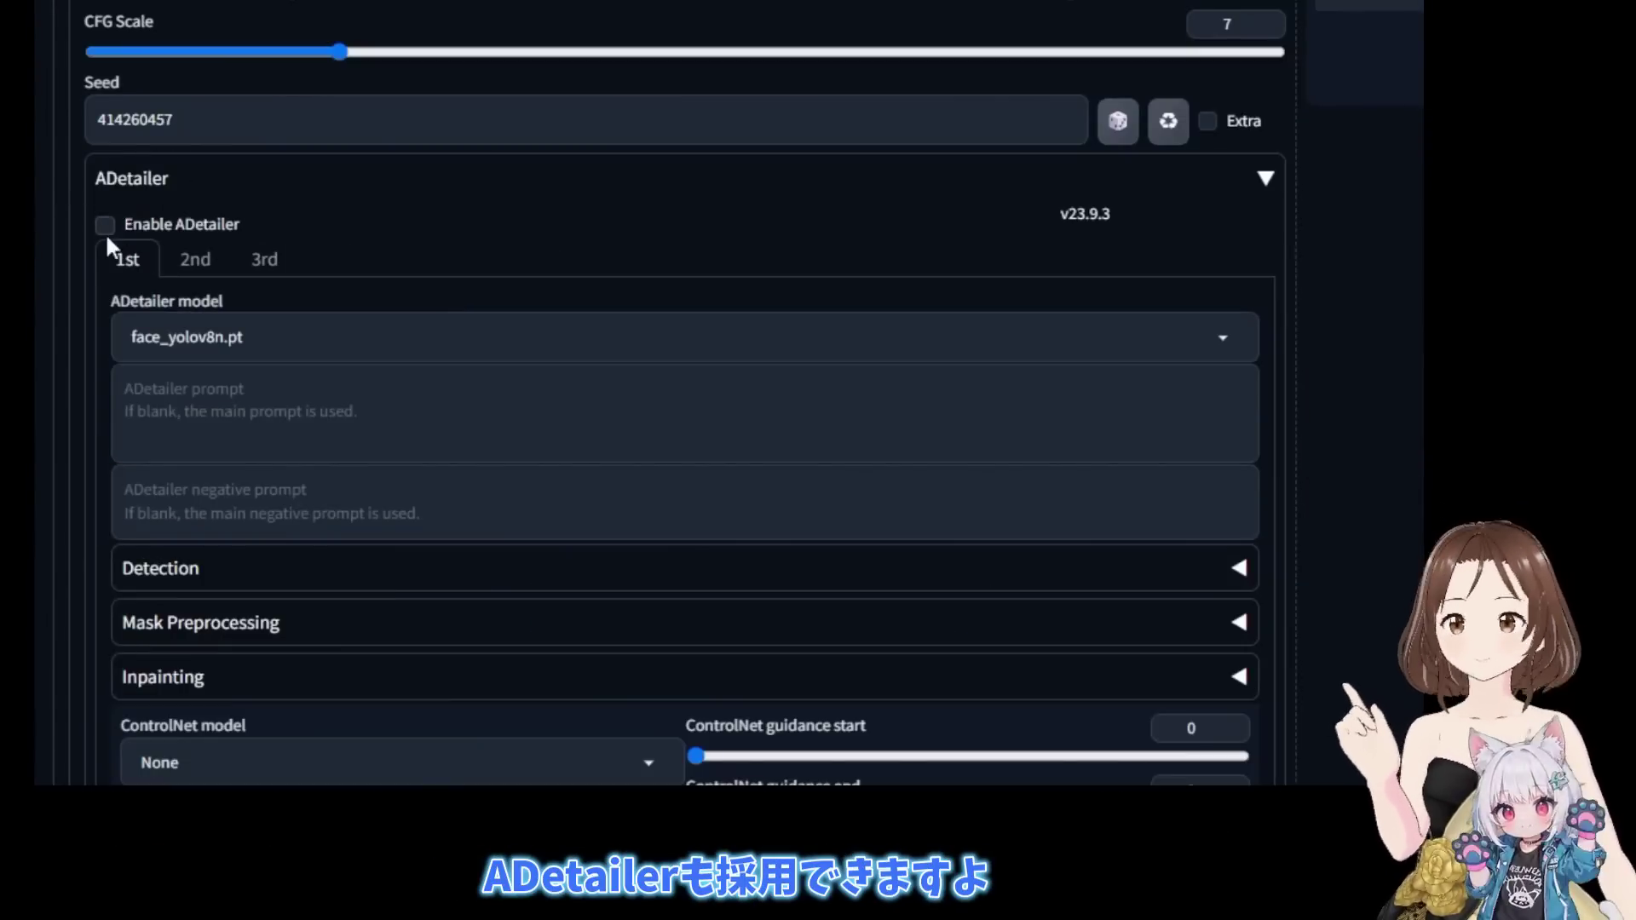
Enable ADetailer for image generation, and enter "1girl" as the prompt in SuperMerger's Generation Parameters.
{"action": "left_click", "coordinate": [104, 227]}
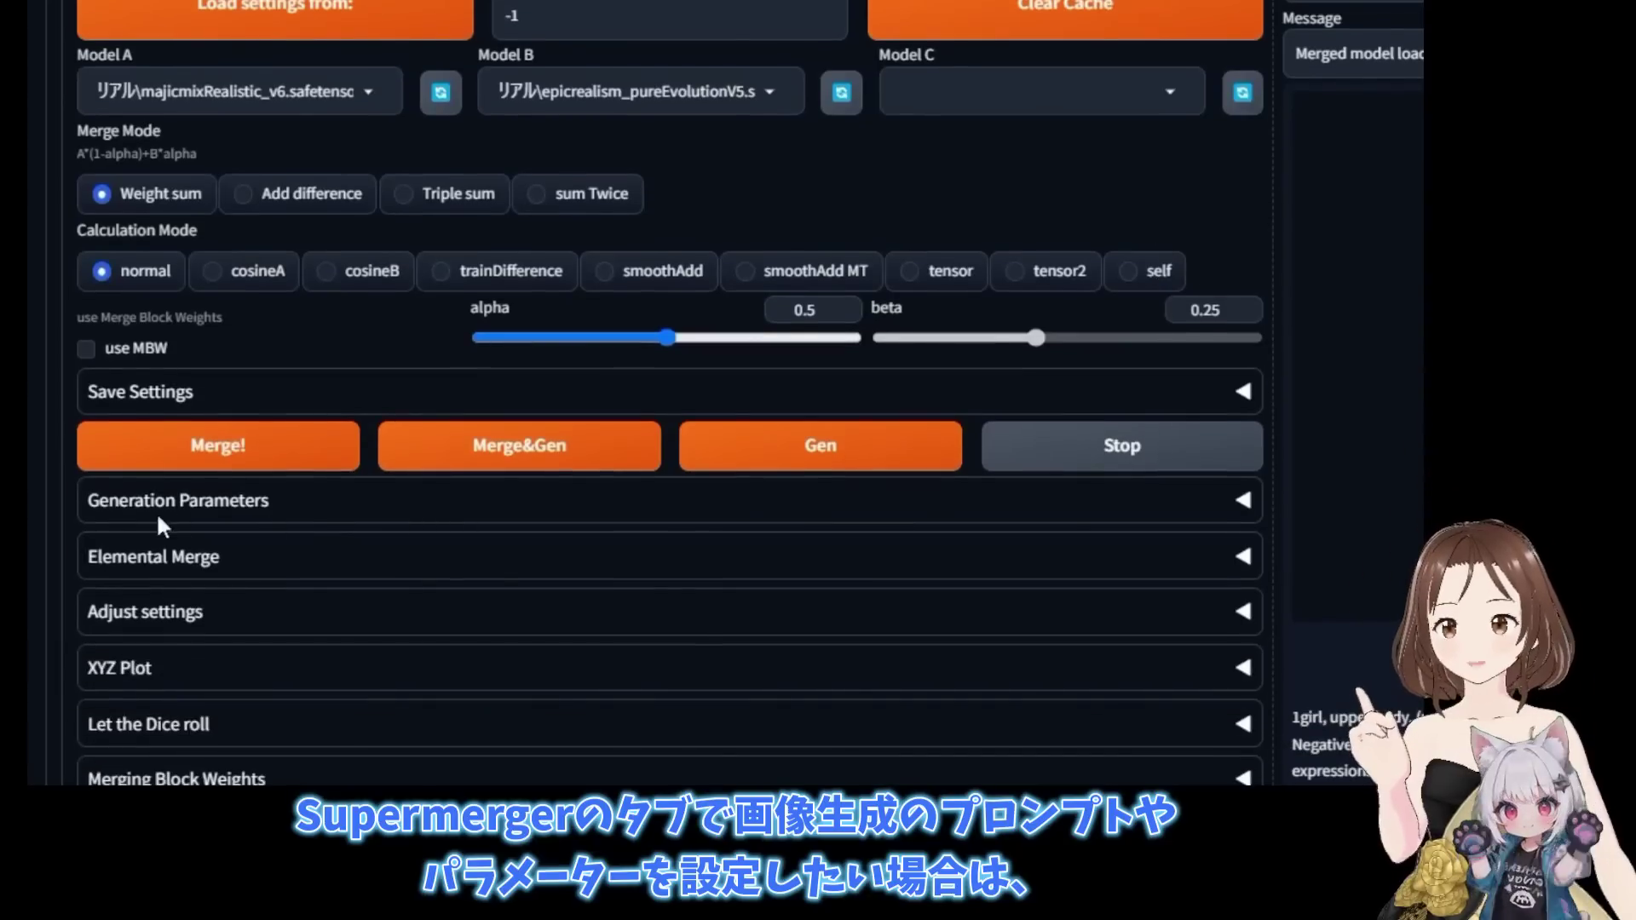
{"action": "left_click", "coordinate": [1139, 500]}
{"action": "scroll", "coordinate": [1081, 511], "scroll_direction": "down", "scroll_amount": 3}
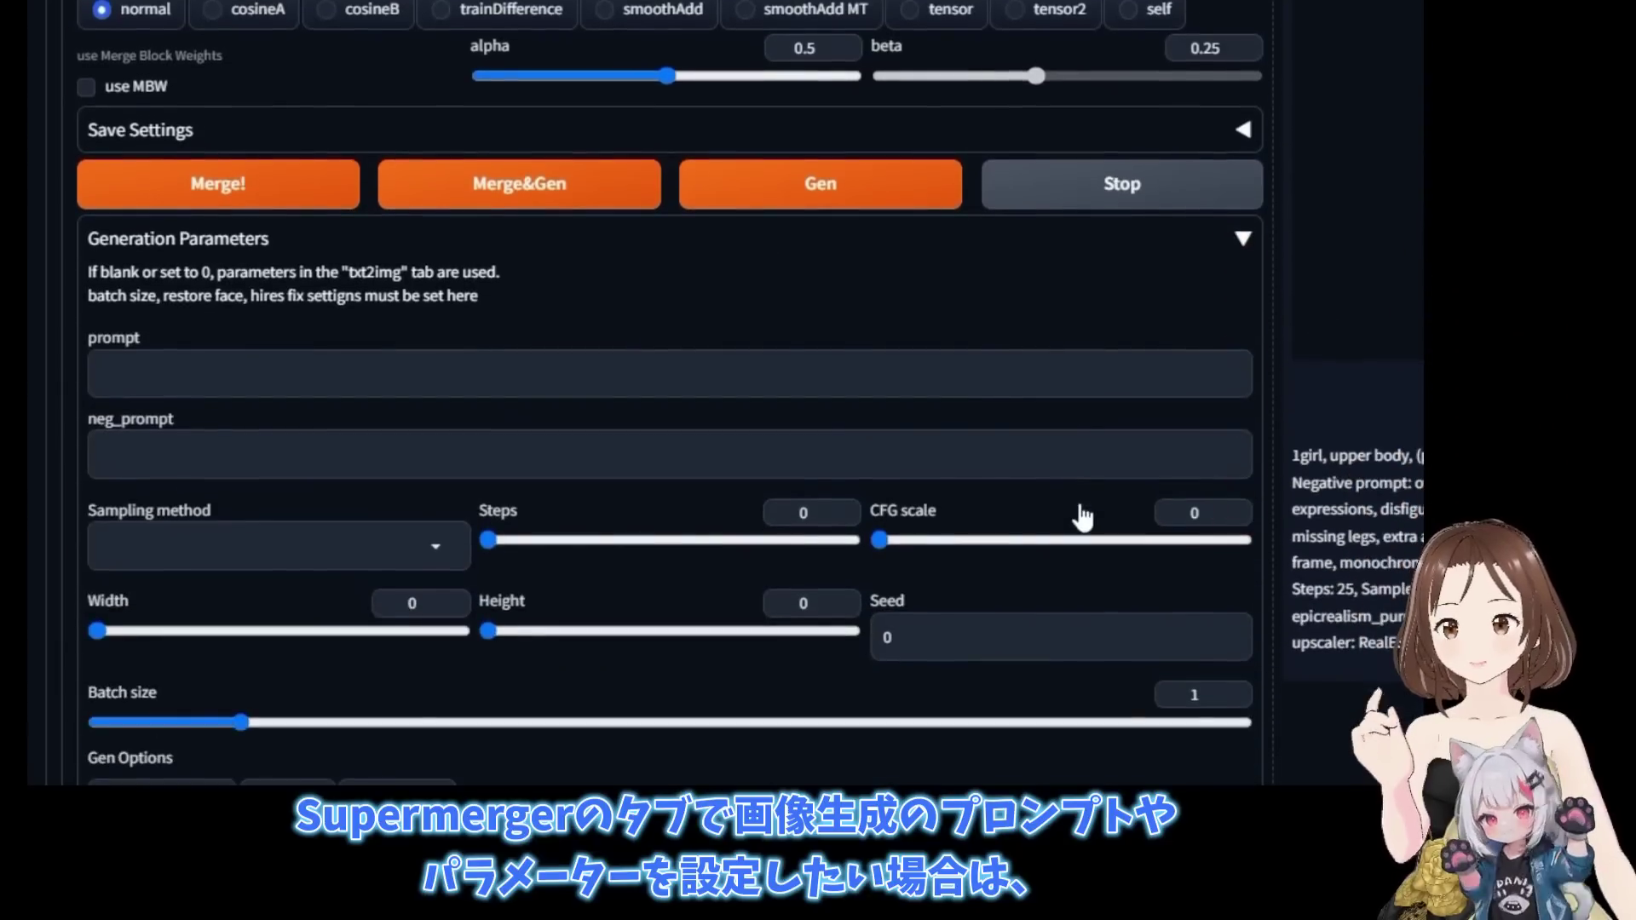
{"action": "scroll", "coordinate": [899, 734], "scroll_direction": "down", "scroll_amount": 2}
{"action": "left_click", "coordinate": [652, 256]}
{"action": "type", "text": "1"}
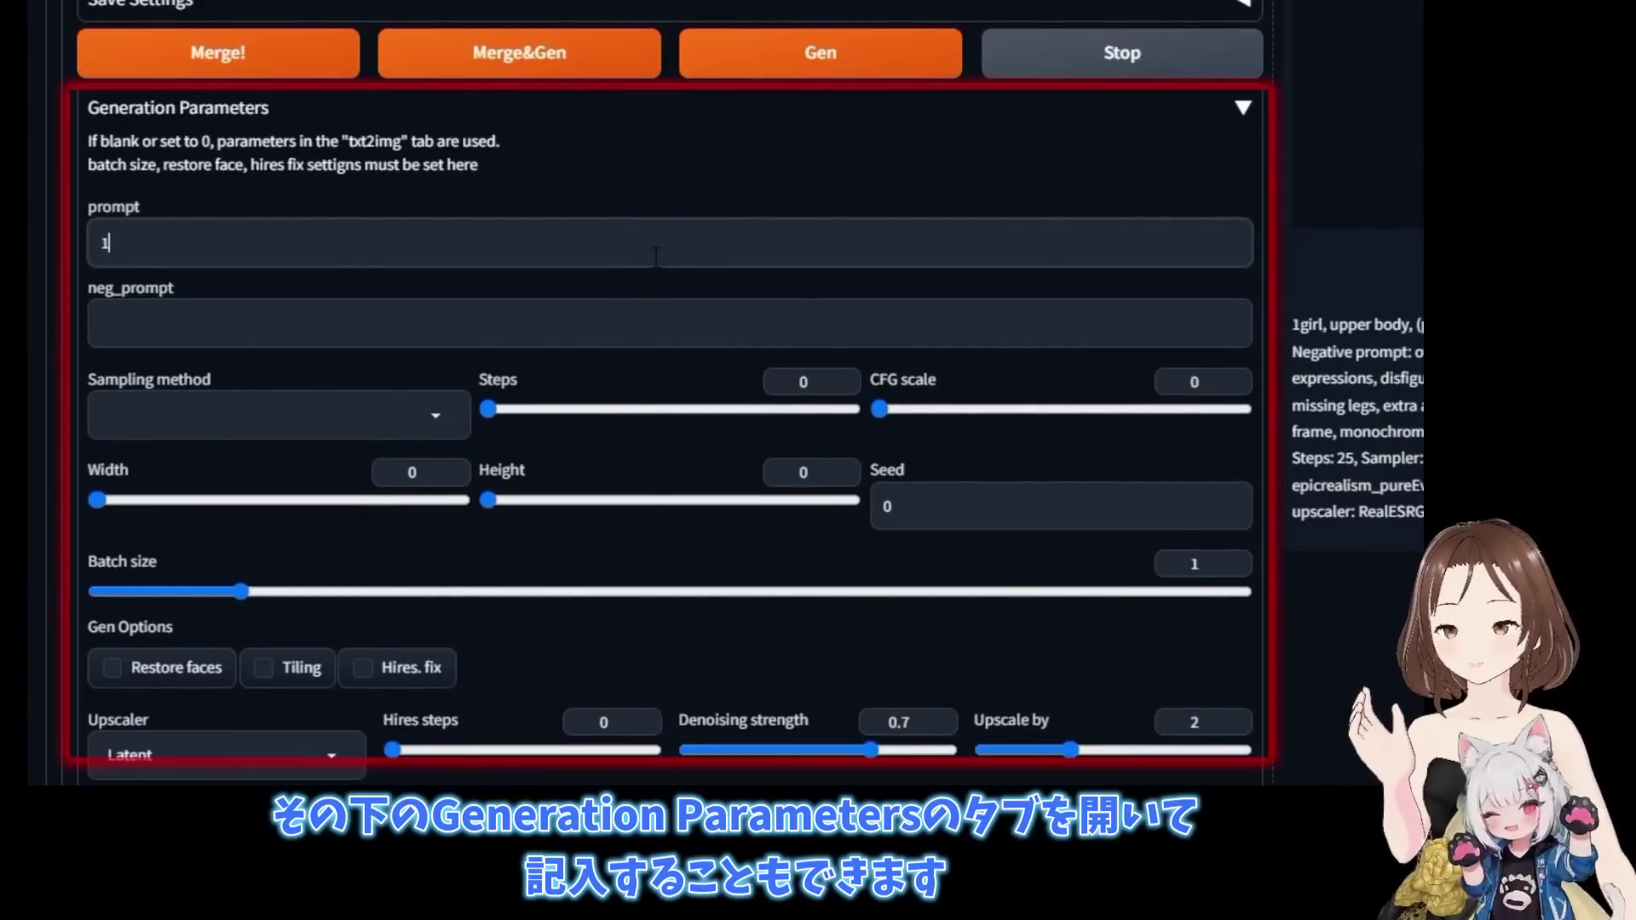
{"action": "type", "text": "l"}
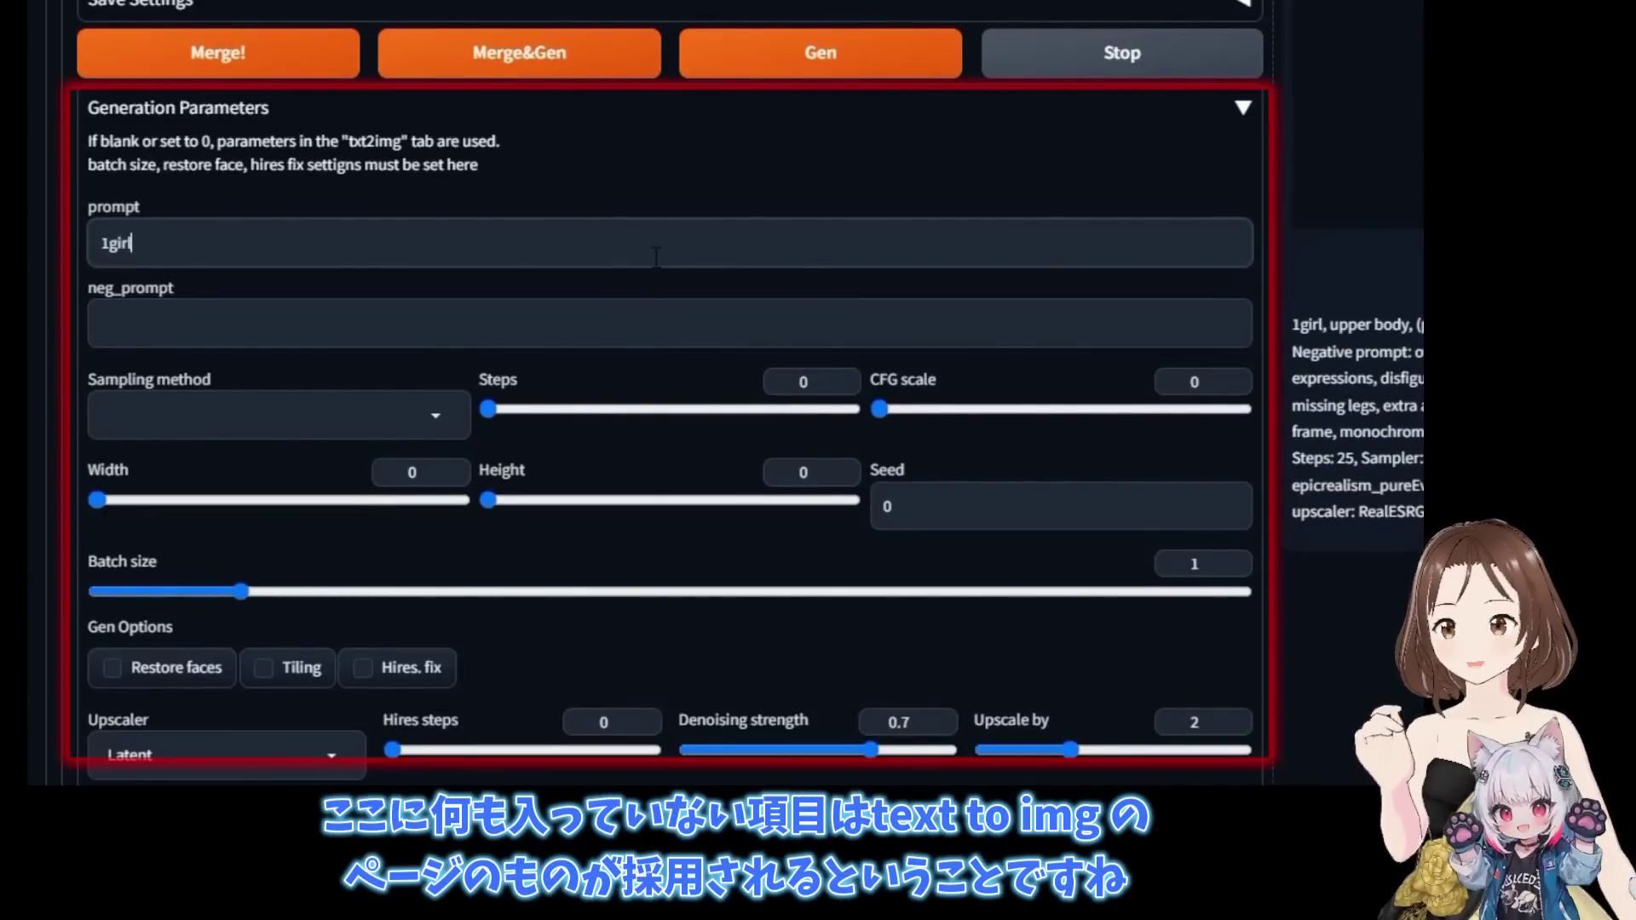
{"action": "left_click", "coordinate": [429, 421]}
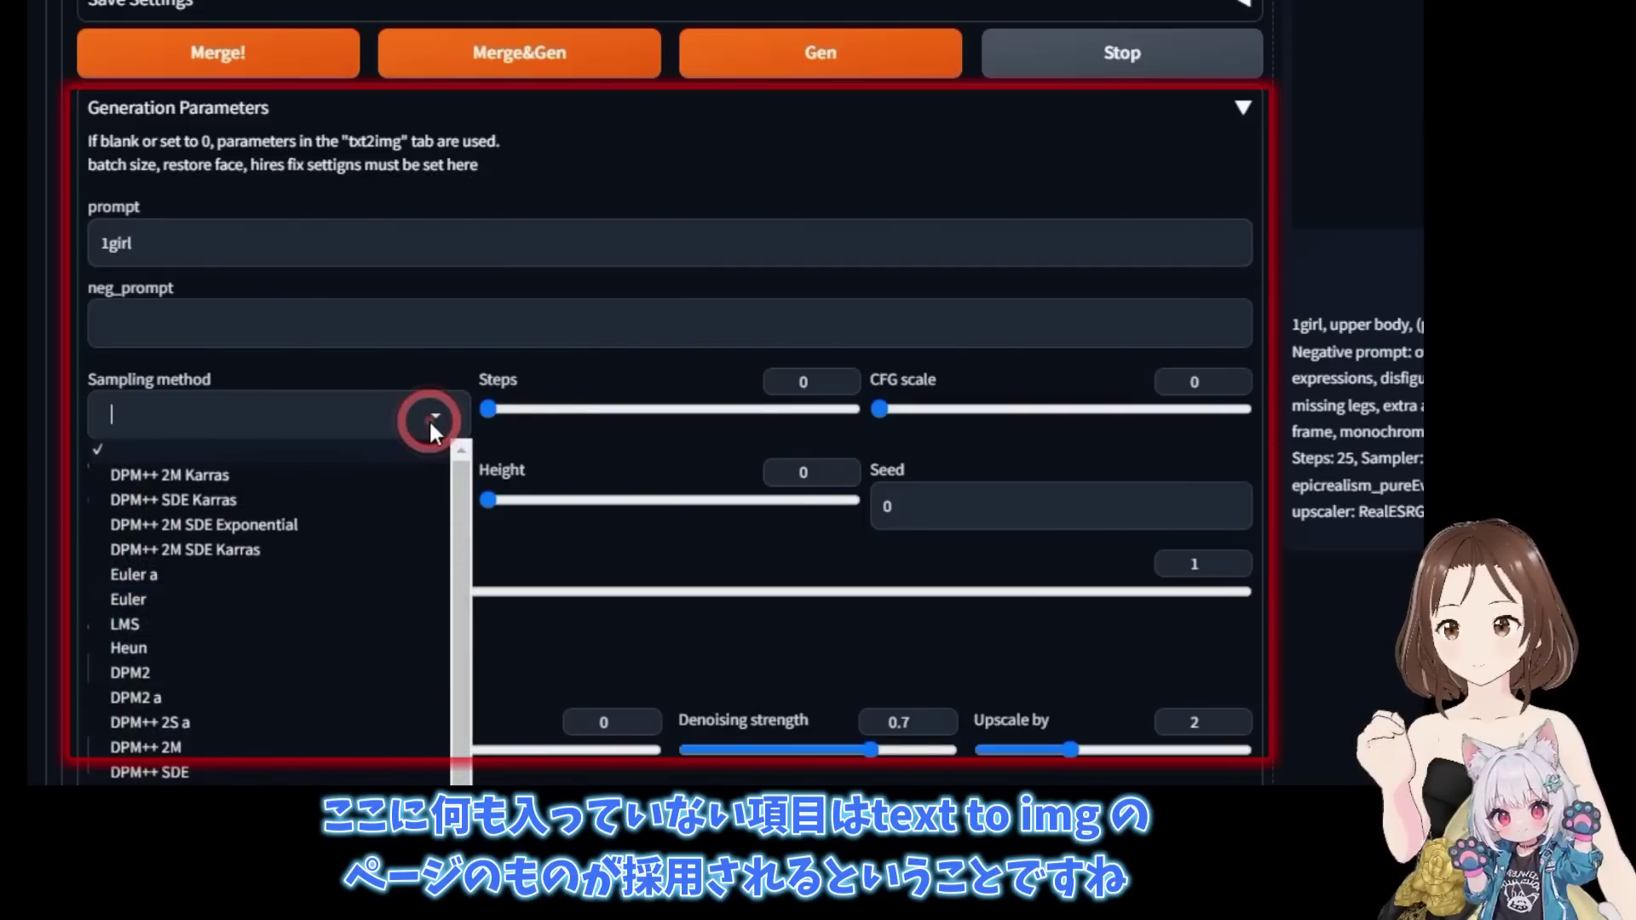
{"action": "left_click", "coordinate": [605, 537]}
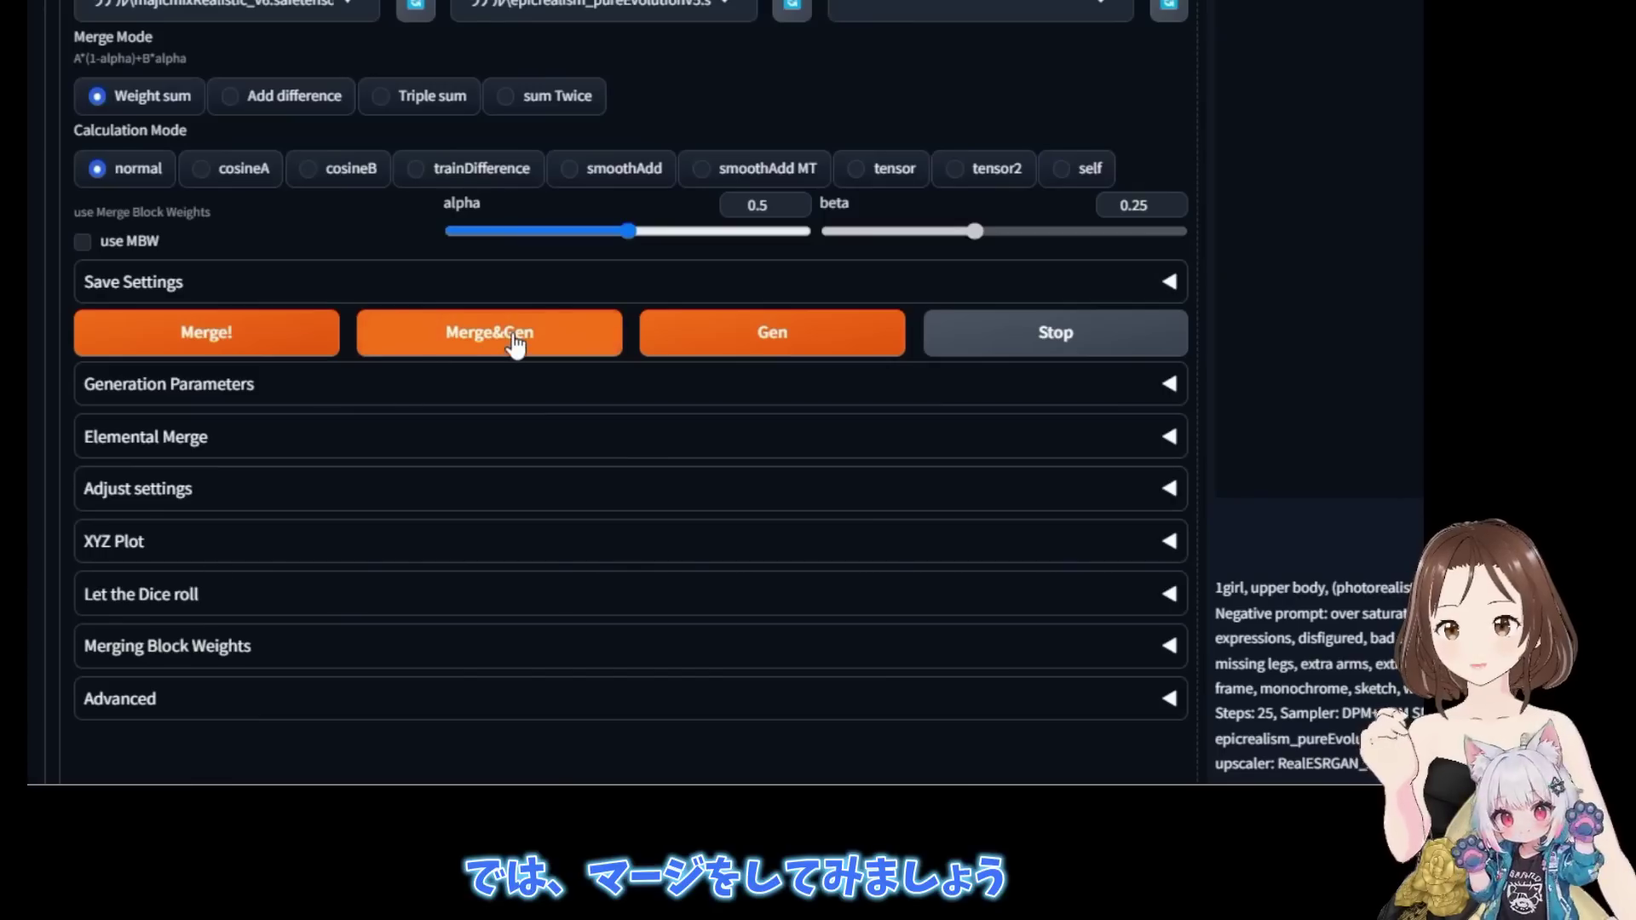
Merge the two selected models by weight sum with alpha 0.5 and generate an image from the result.
{"action": "left_click", "coordinate": [511, 336]}
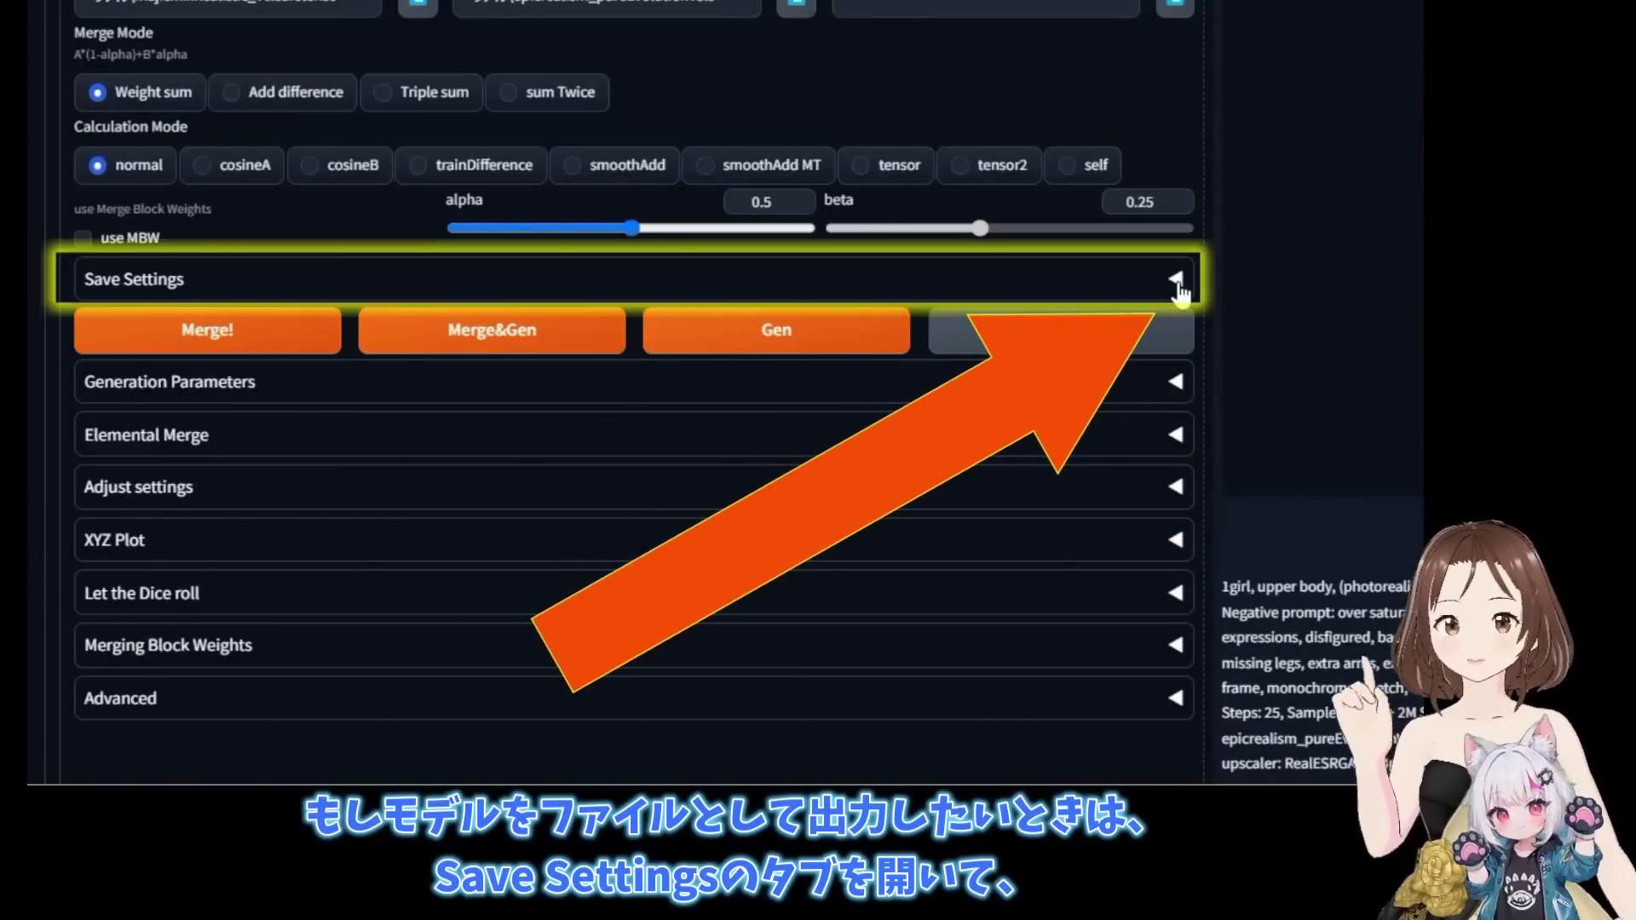
Enable saving the merged model in the save settings, with the custom name "my-merge-model1".
{"action": "left_click", "coordinate": [1178, 281]}
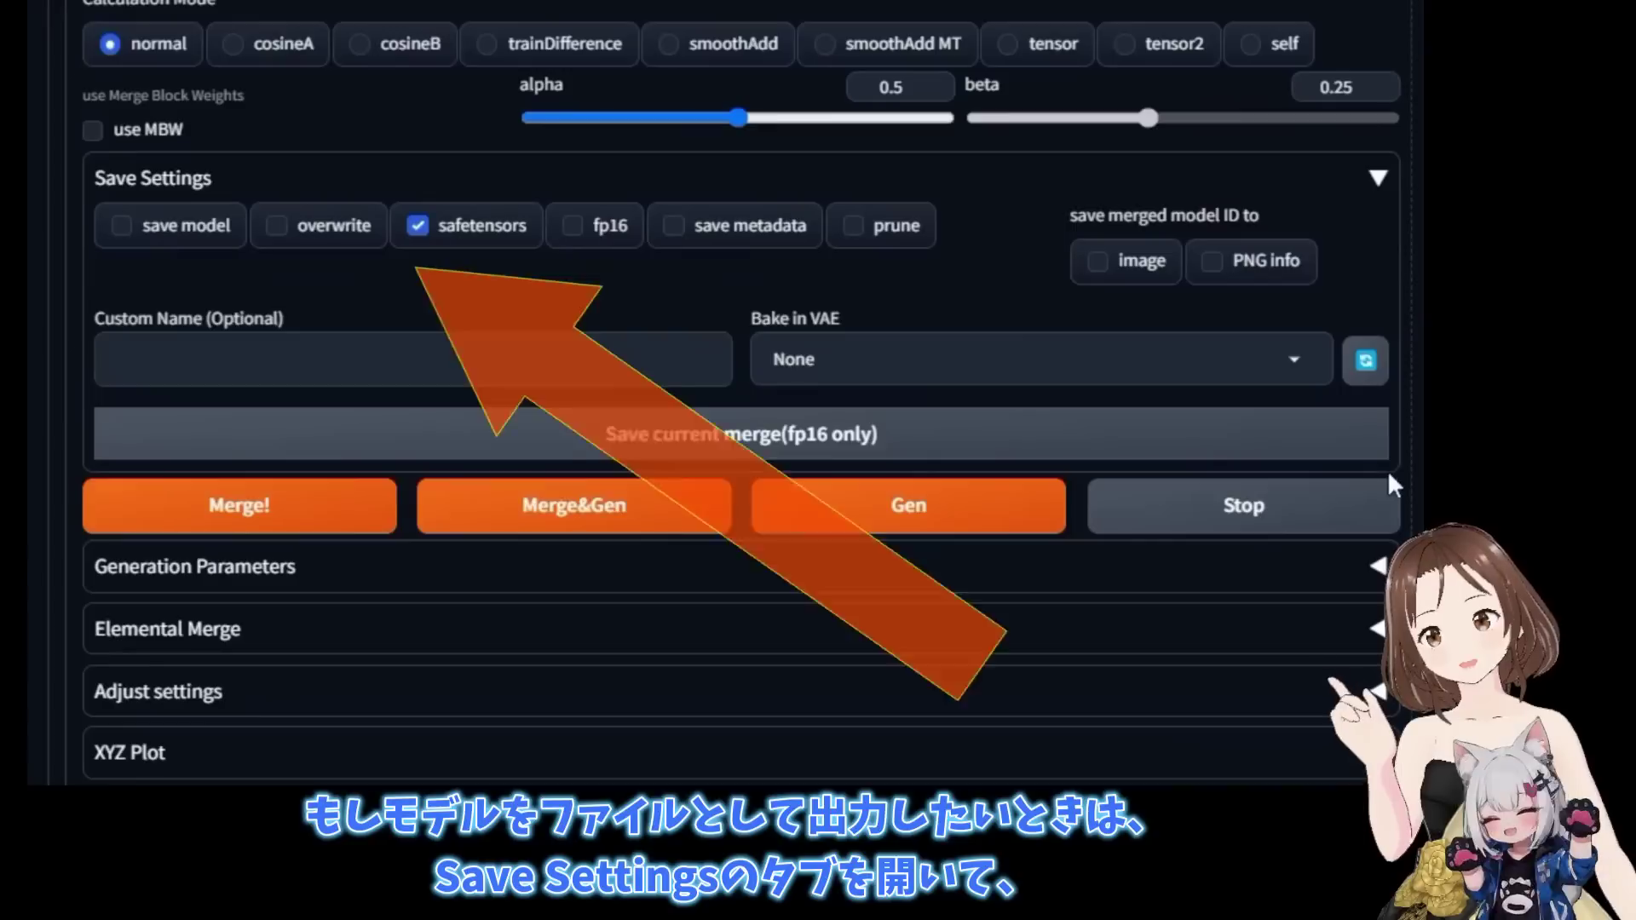
{"action": "left_click", "coordinate": [124, 228]}
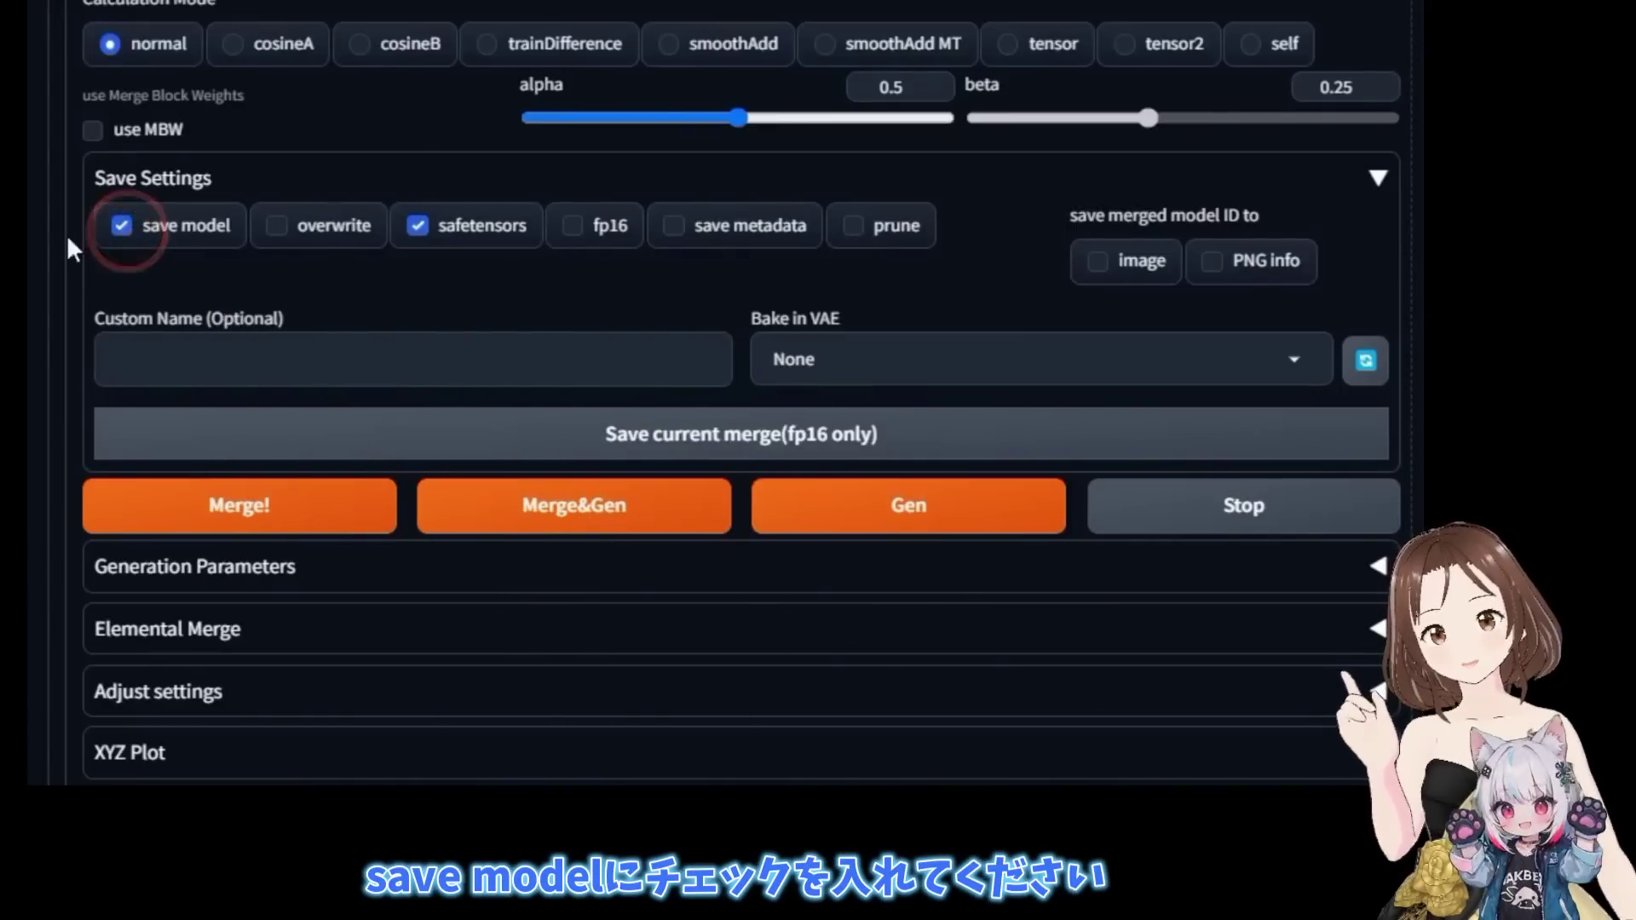
{"action": "left_click", "coordinate": [326, 368]}
{"action": "type", "text": "my"}
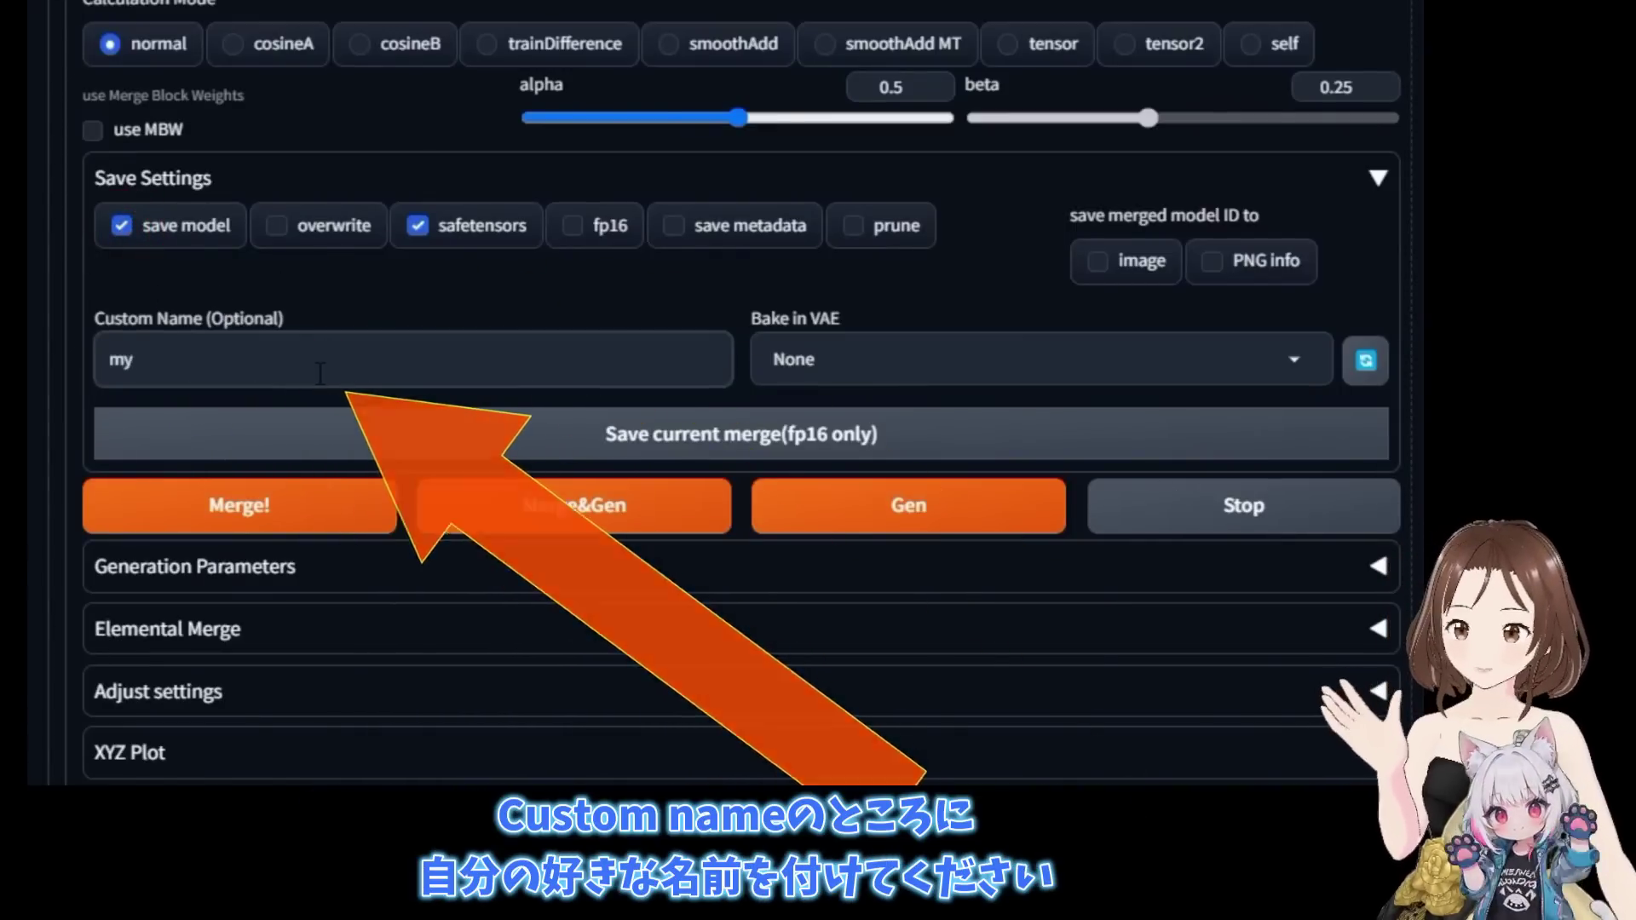
{"action": "type", "text": "-merge-model1"}
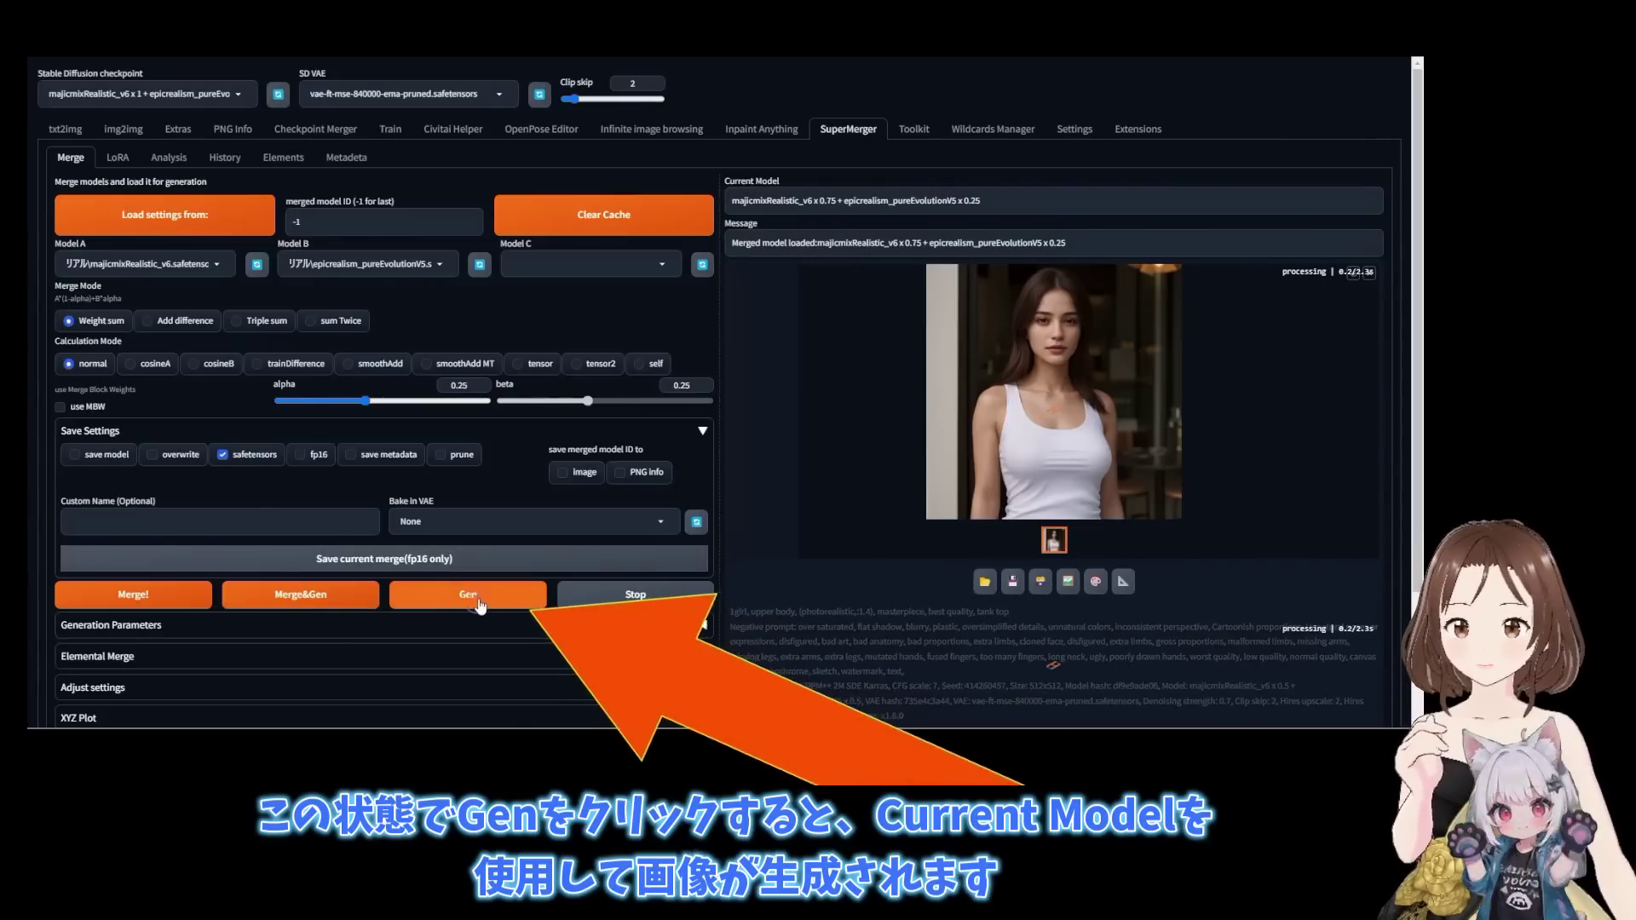
Generate an image with the current merged model, and load SuperMerger's merge history.
{"action": "left_click", "coordinate": [480, 604]}
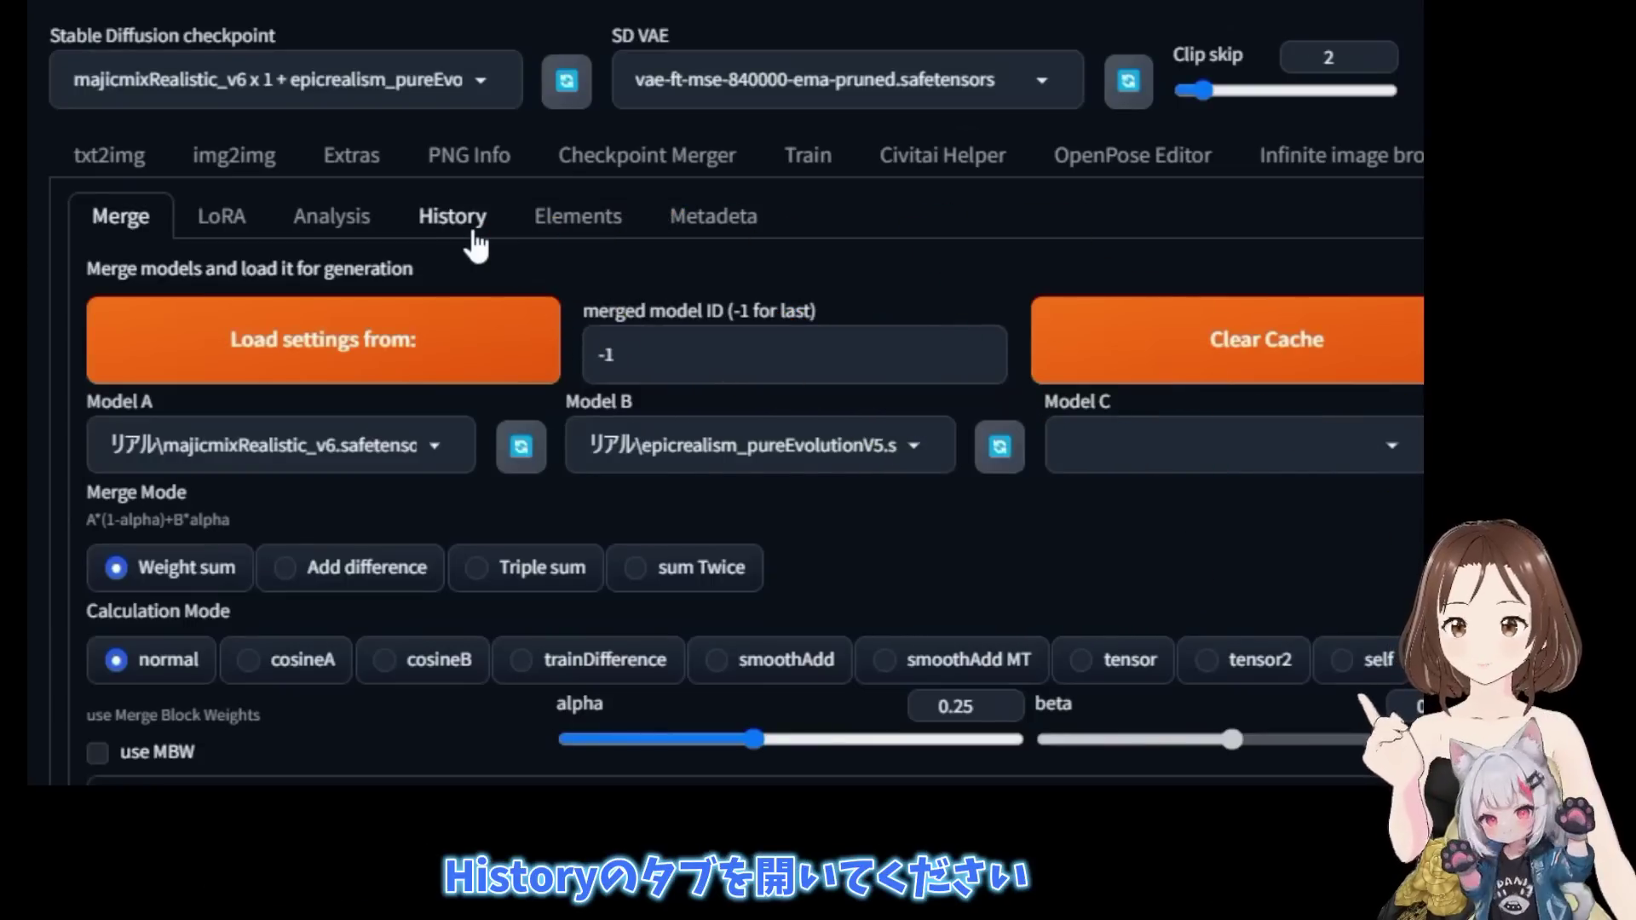
{"action": "left_click", "coordinate": [473, 240]}
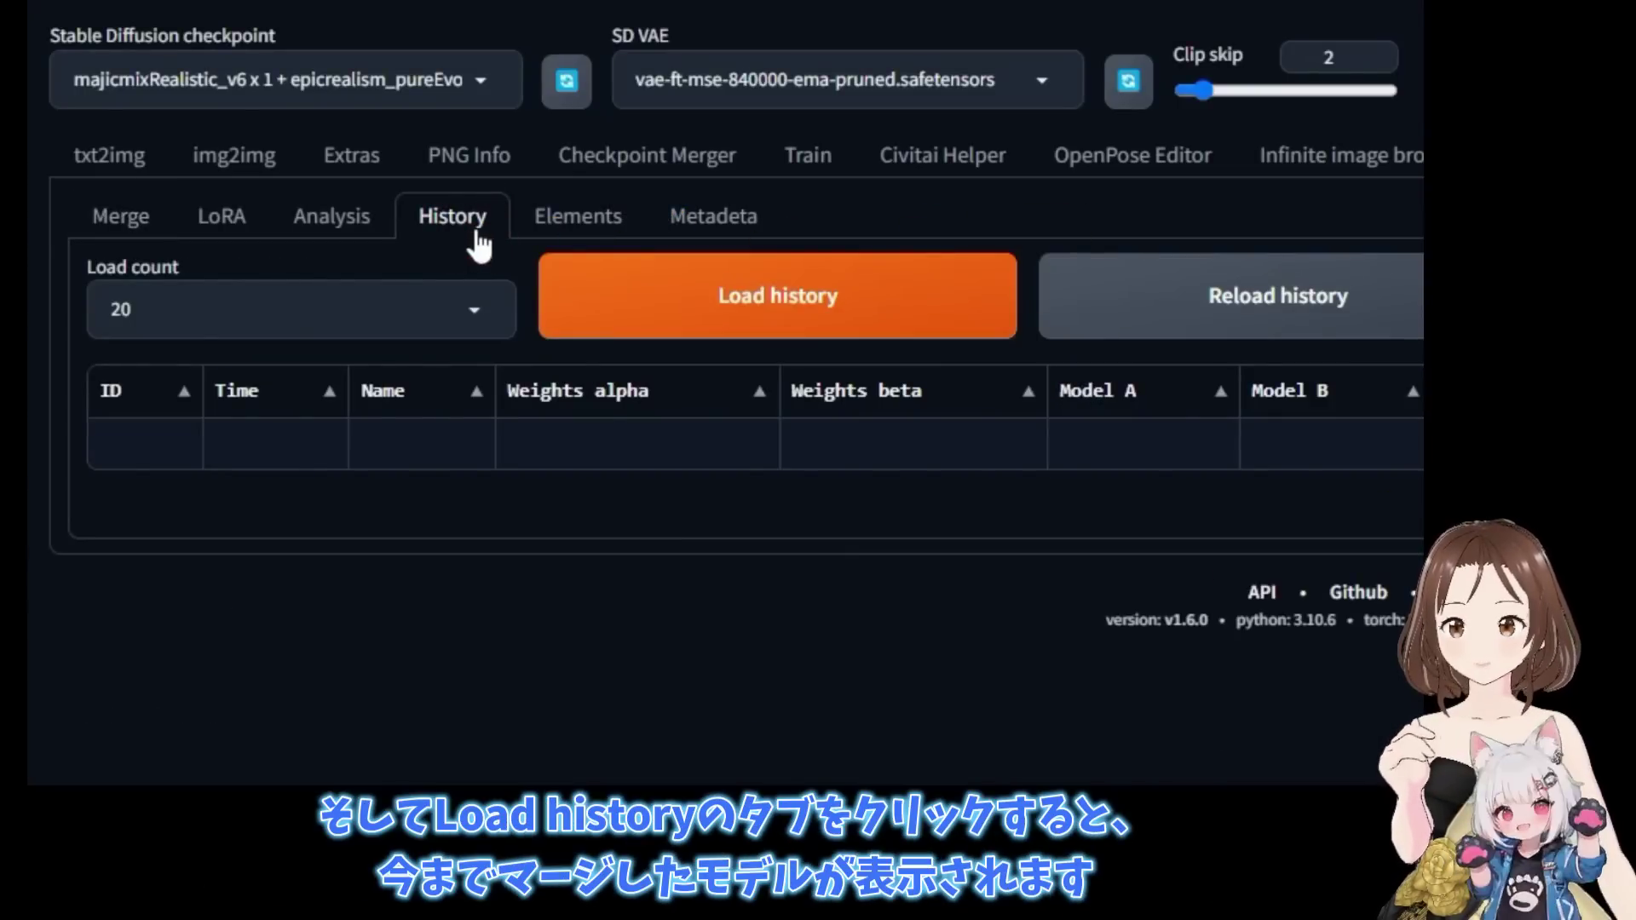
{"action": "left_click", "coordinate": [934, 328]}
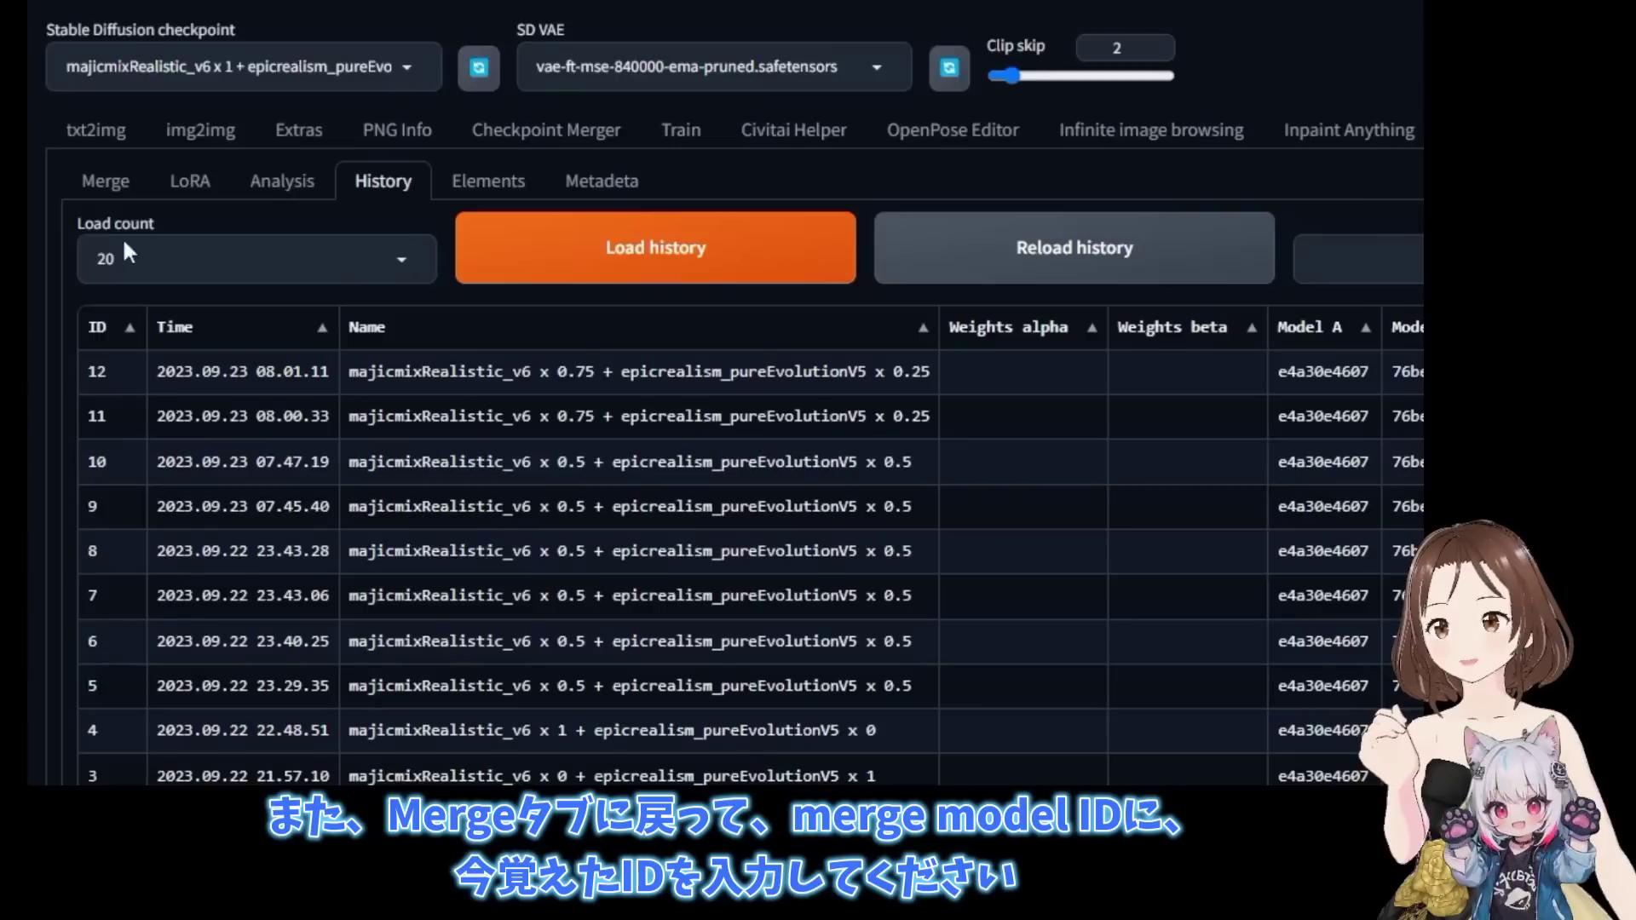
Load the merge settings of merged model ID 10, and merge and generate an image with them.
{"action": "left_click", "coordinate": [105, 188]}
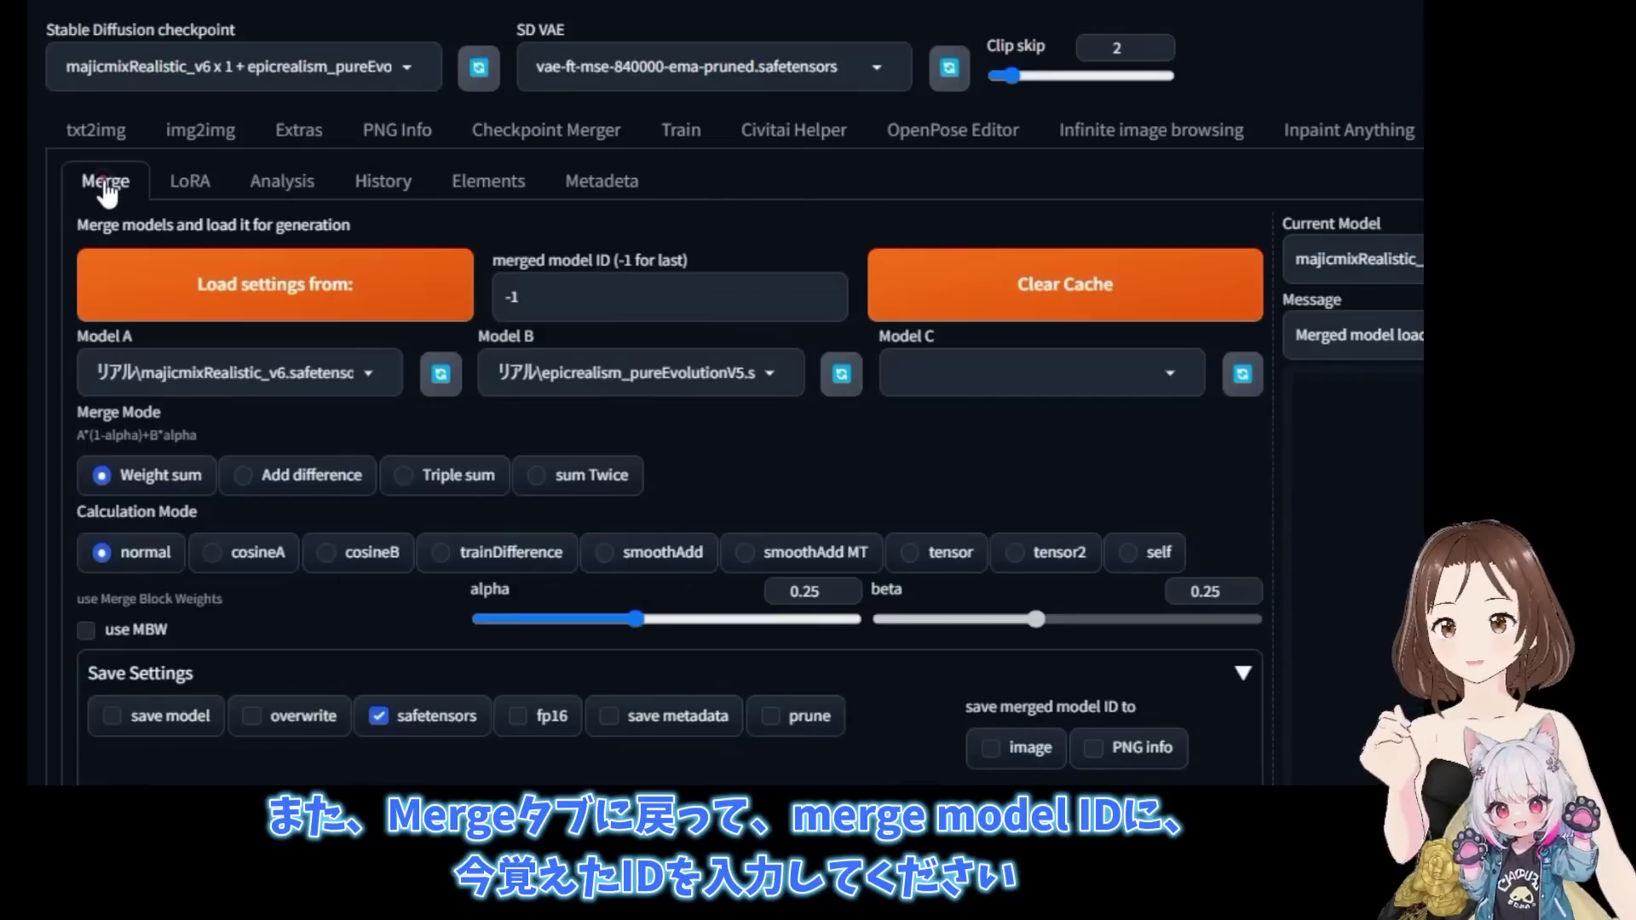
{"action": "left_click", "coordinate": [563, 292]}
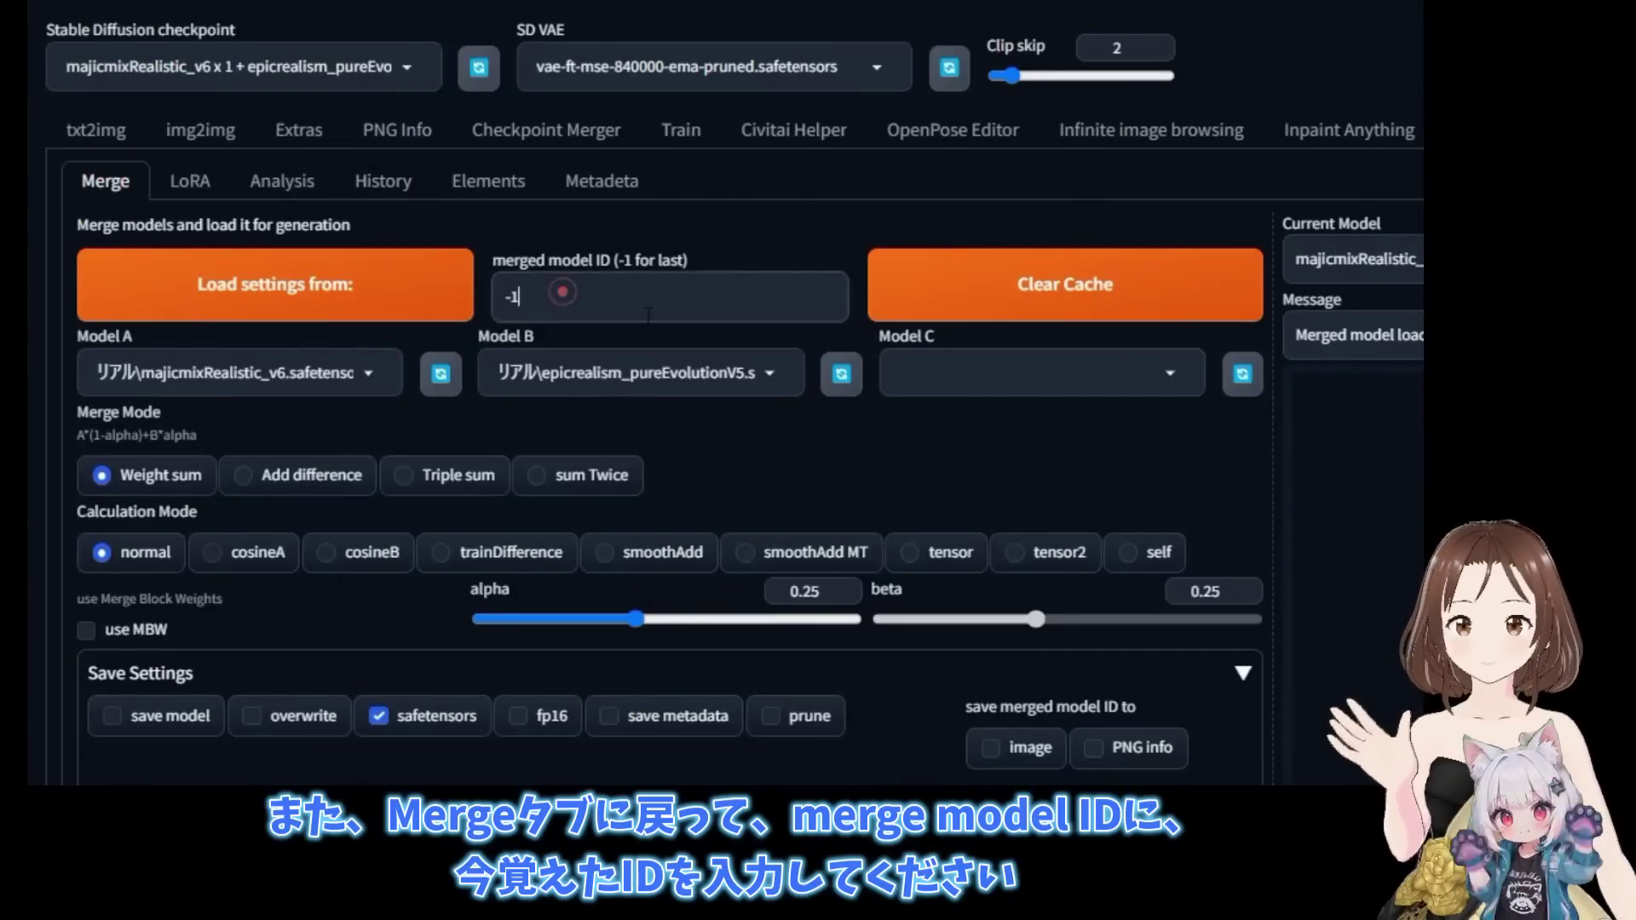
{"action": "key", "text": "BackSpace"}
{"action": "key", "text": "BackSpace"}
{"action": "type", "text": "10"}
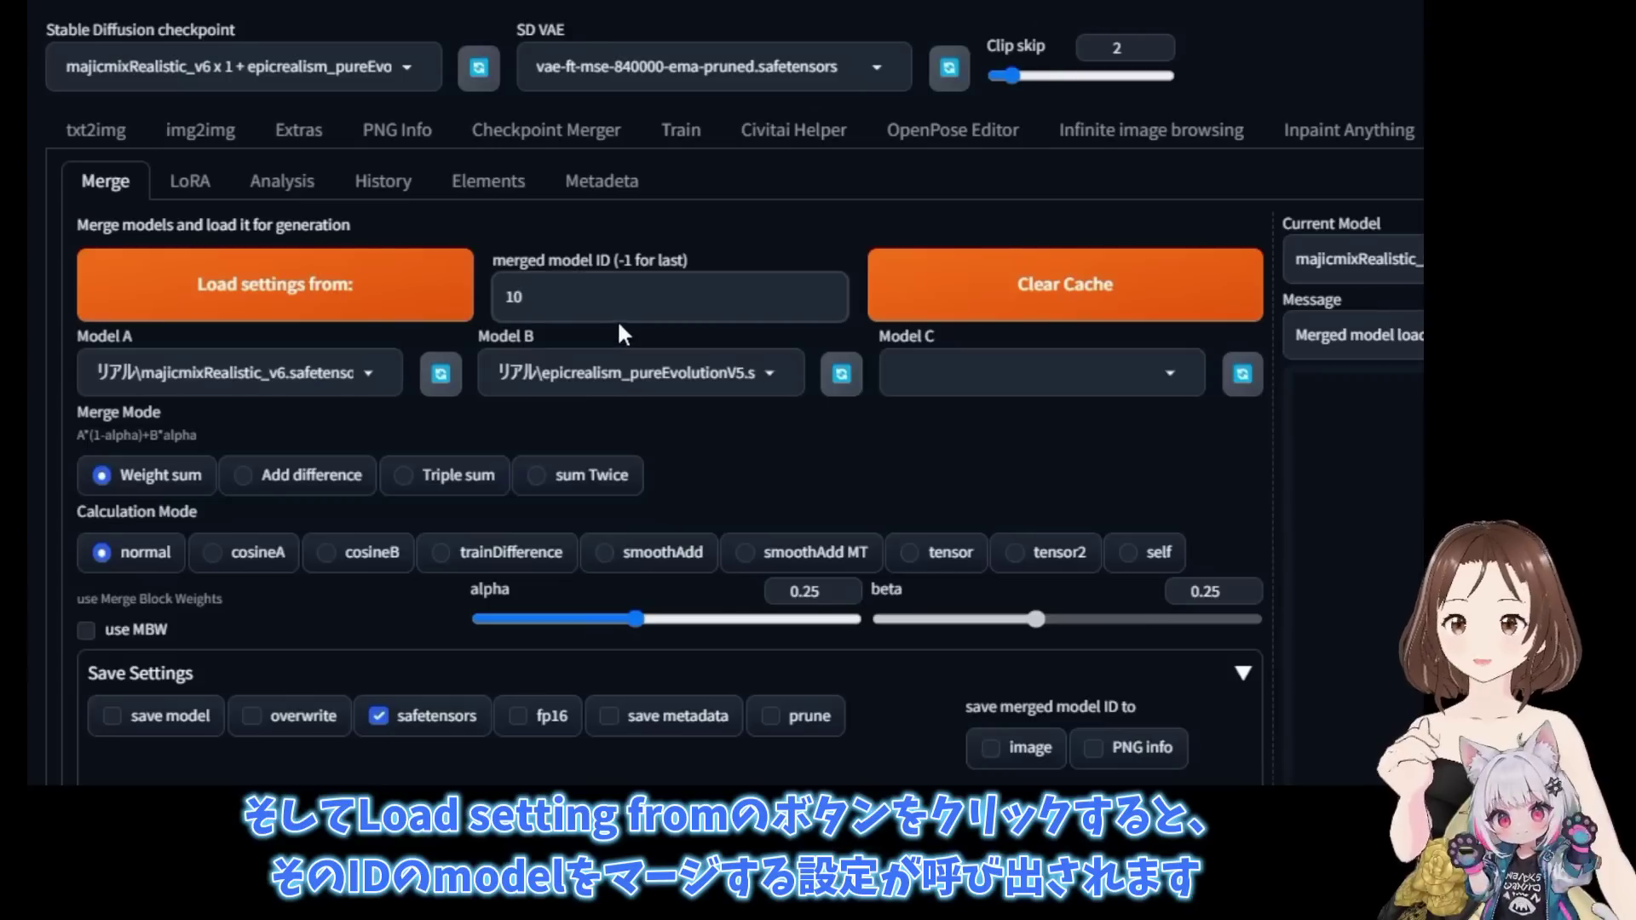
{"action": "left_click", "coordinate": [317, 317]}
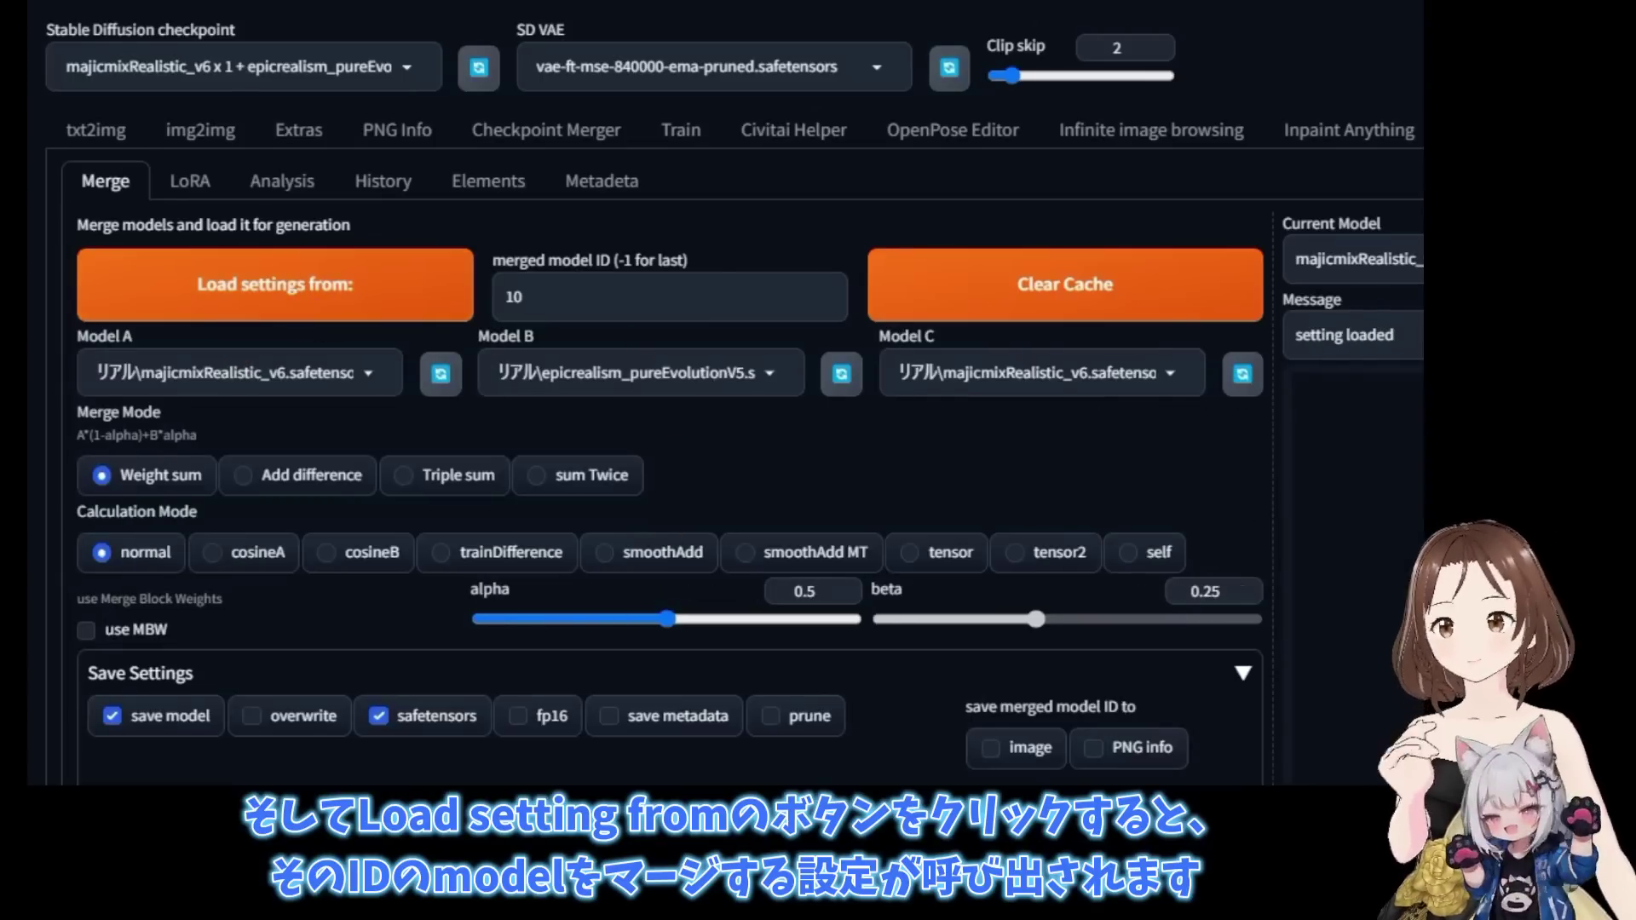
{"action": "scroll", "coordinate": [569, 576], "scroll_direction": "down", "scroll_amount": 5}
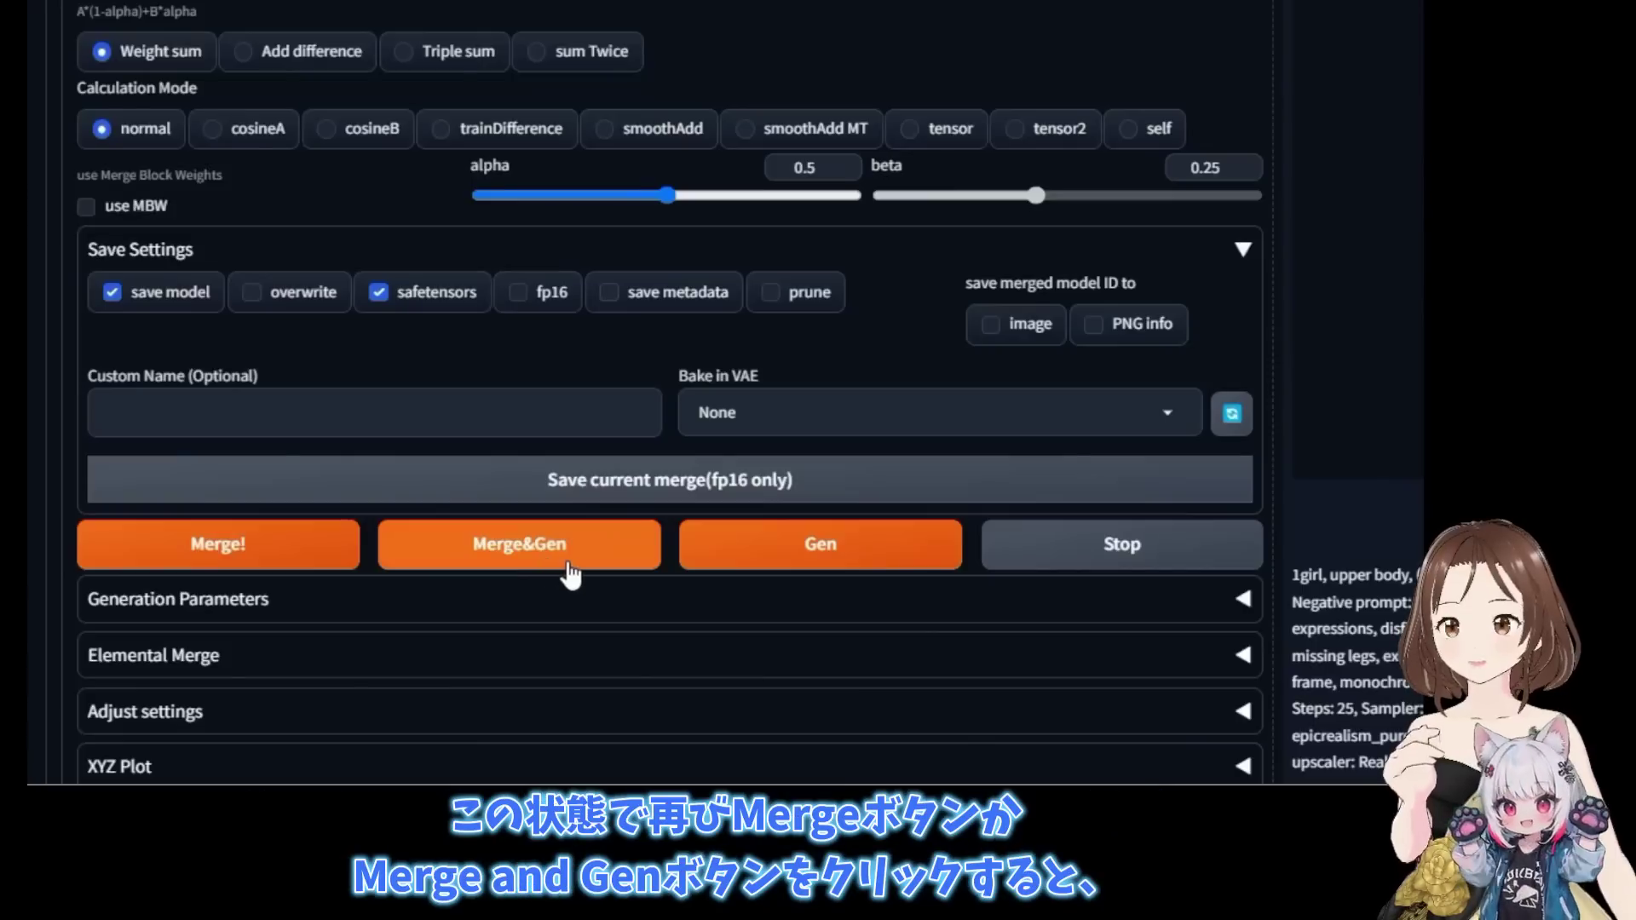
{"action": "left_click", "coordinate": [569, 576]}
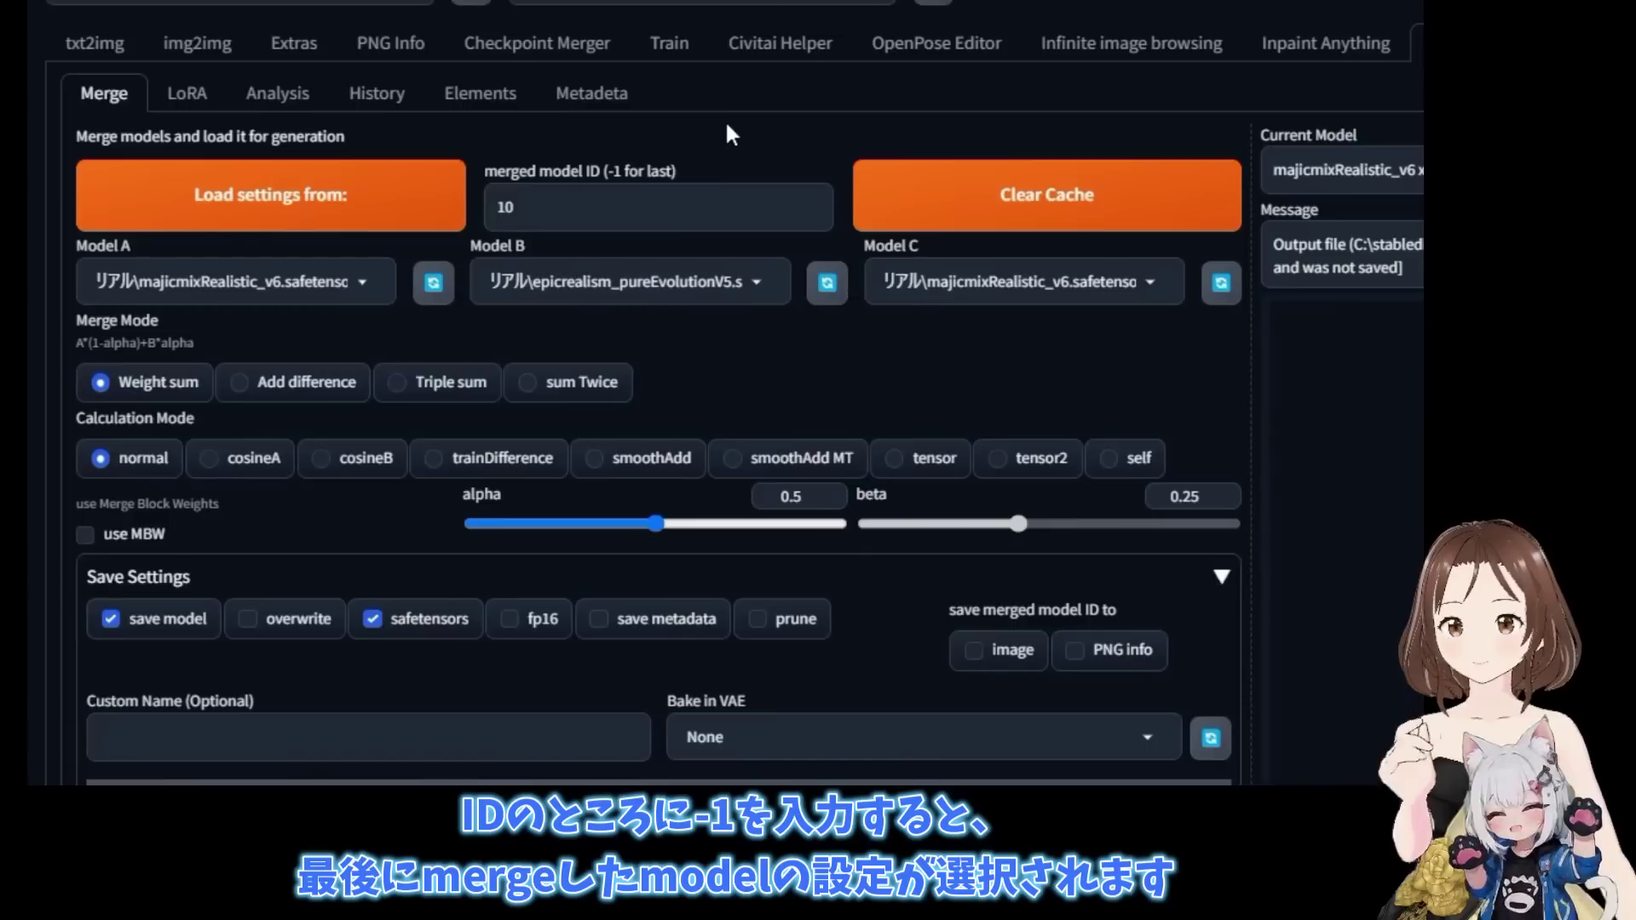
Load the settings of the most recently merged model using ID -1.
{"action": "left_click", "coordinate": [545, 207]}
{"action": "type", "text": "-1"}
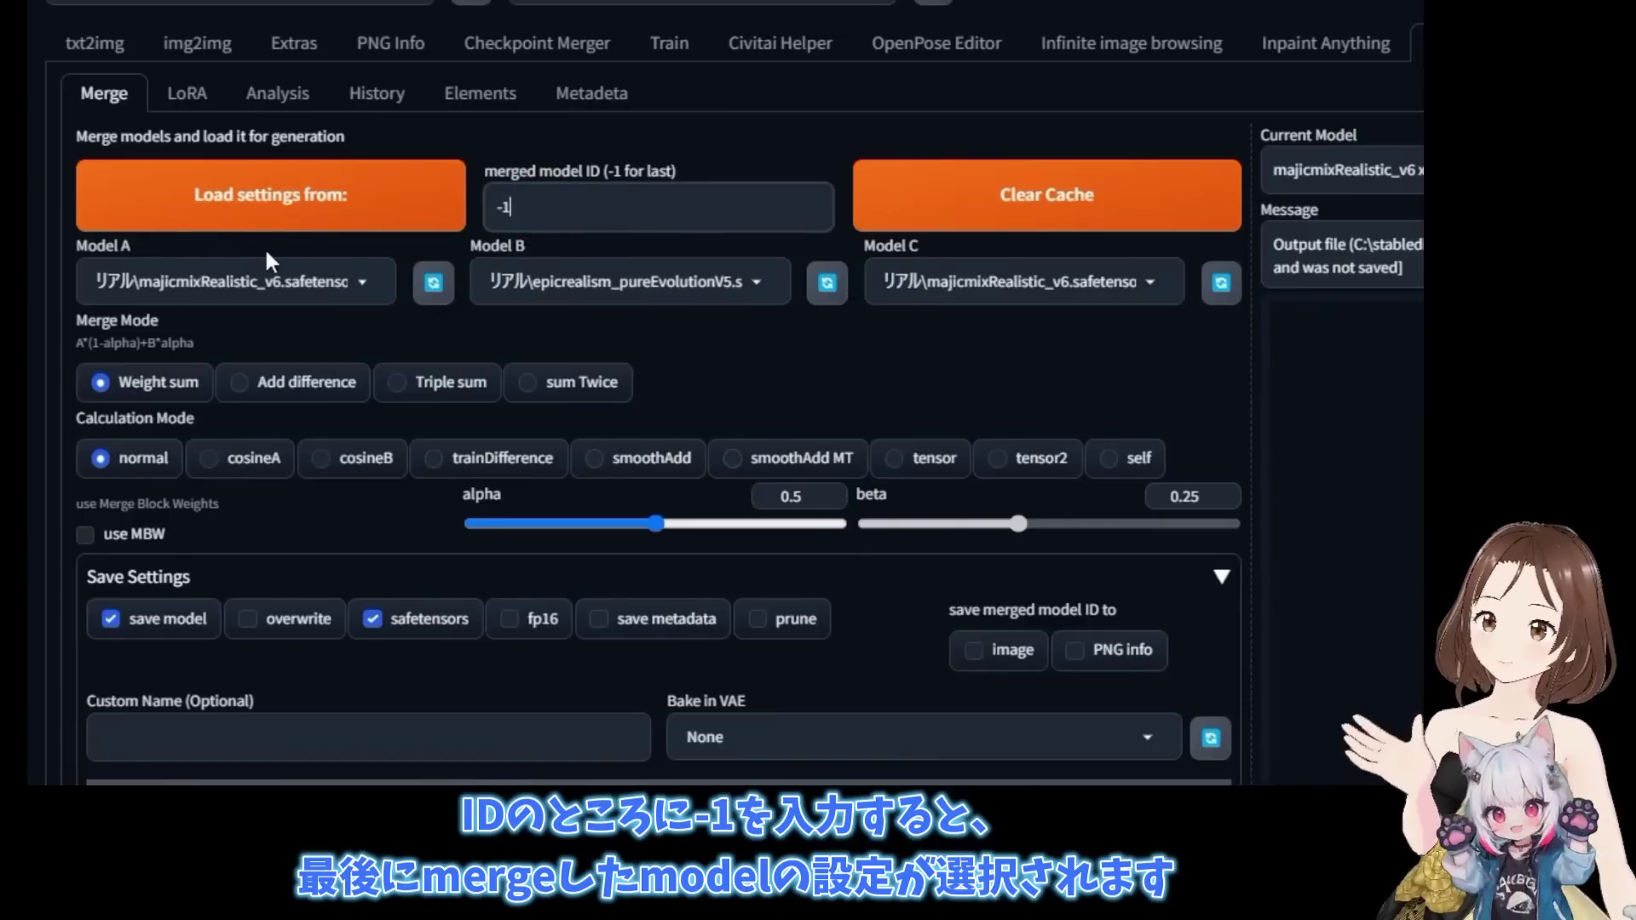
{"action": "left_click", "coordinate": [274, 220]}
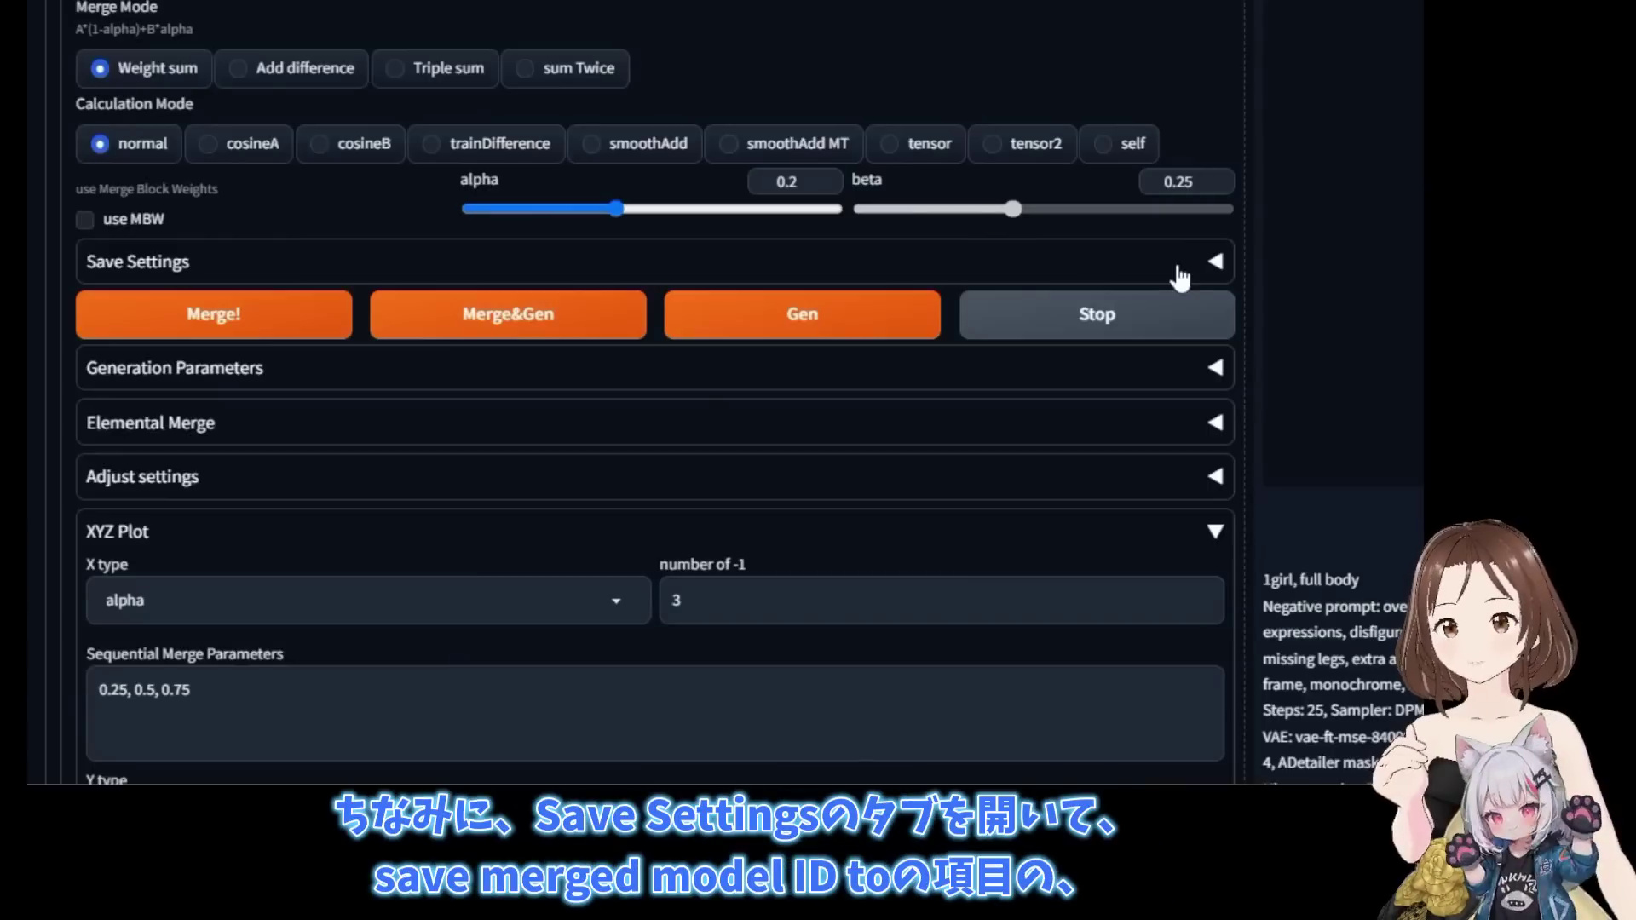
Enable writing the merged model ID to the image in the save settings, and merge and generate an image.
{"action": "left_click", "coordinate": [1210, 272]}
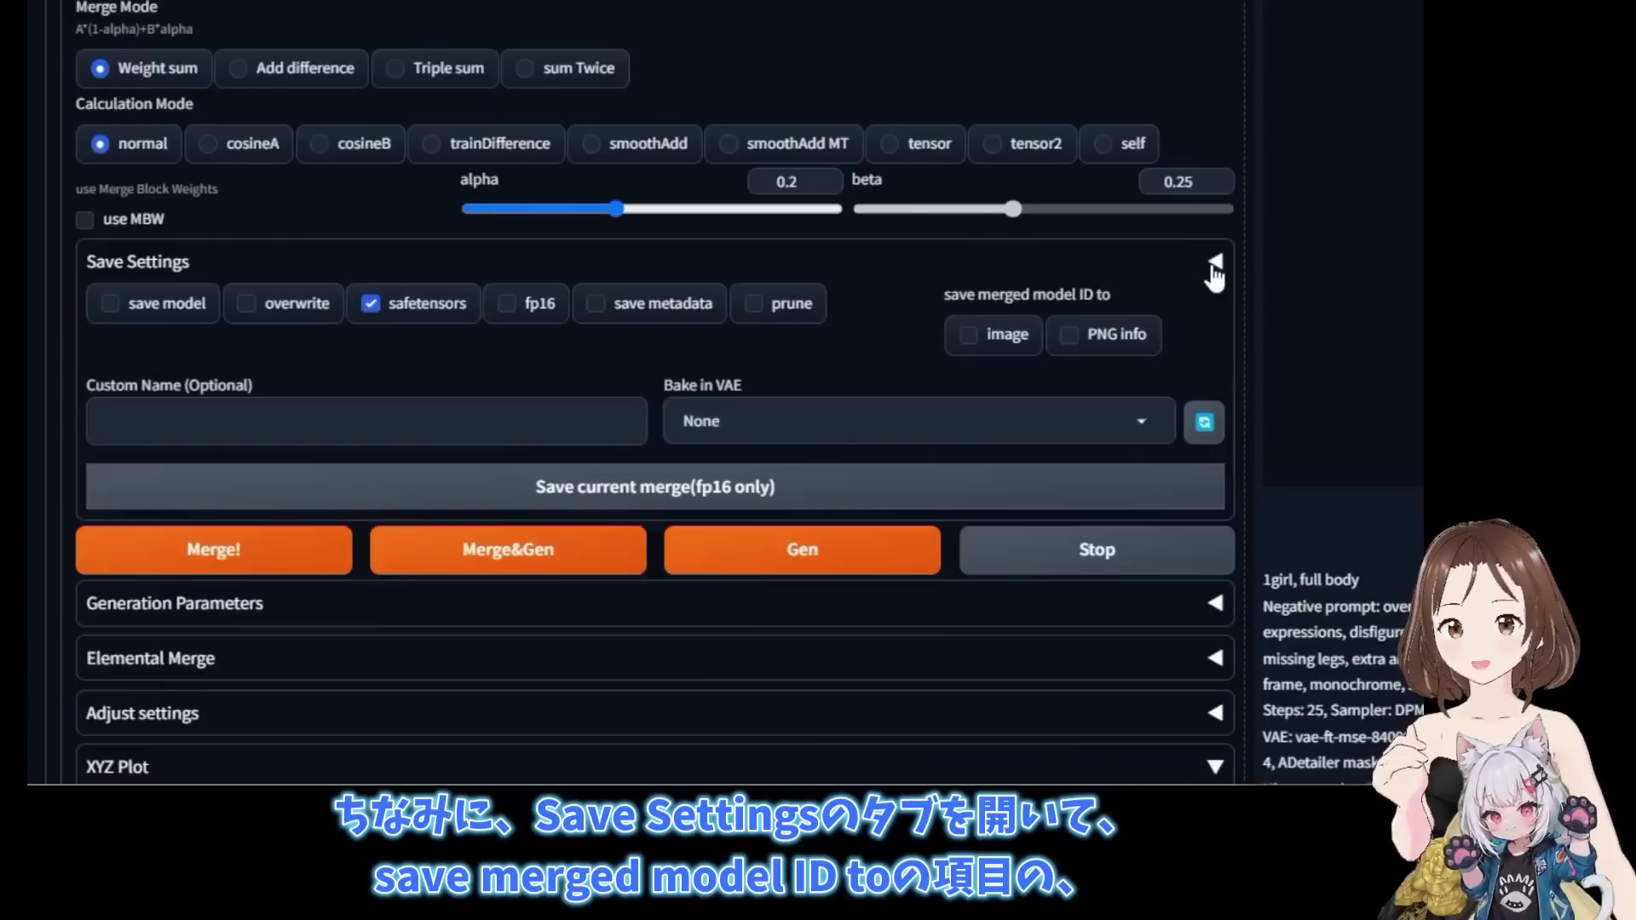
{"action": "scroll", "coordinate": [1210, 264], "scroll_direction": "down", "scroll_amount": 2}
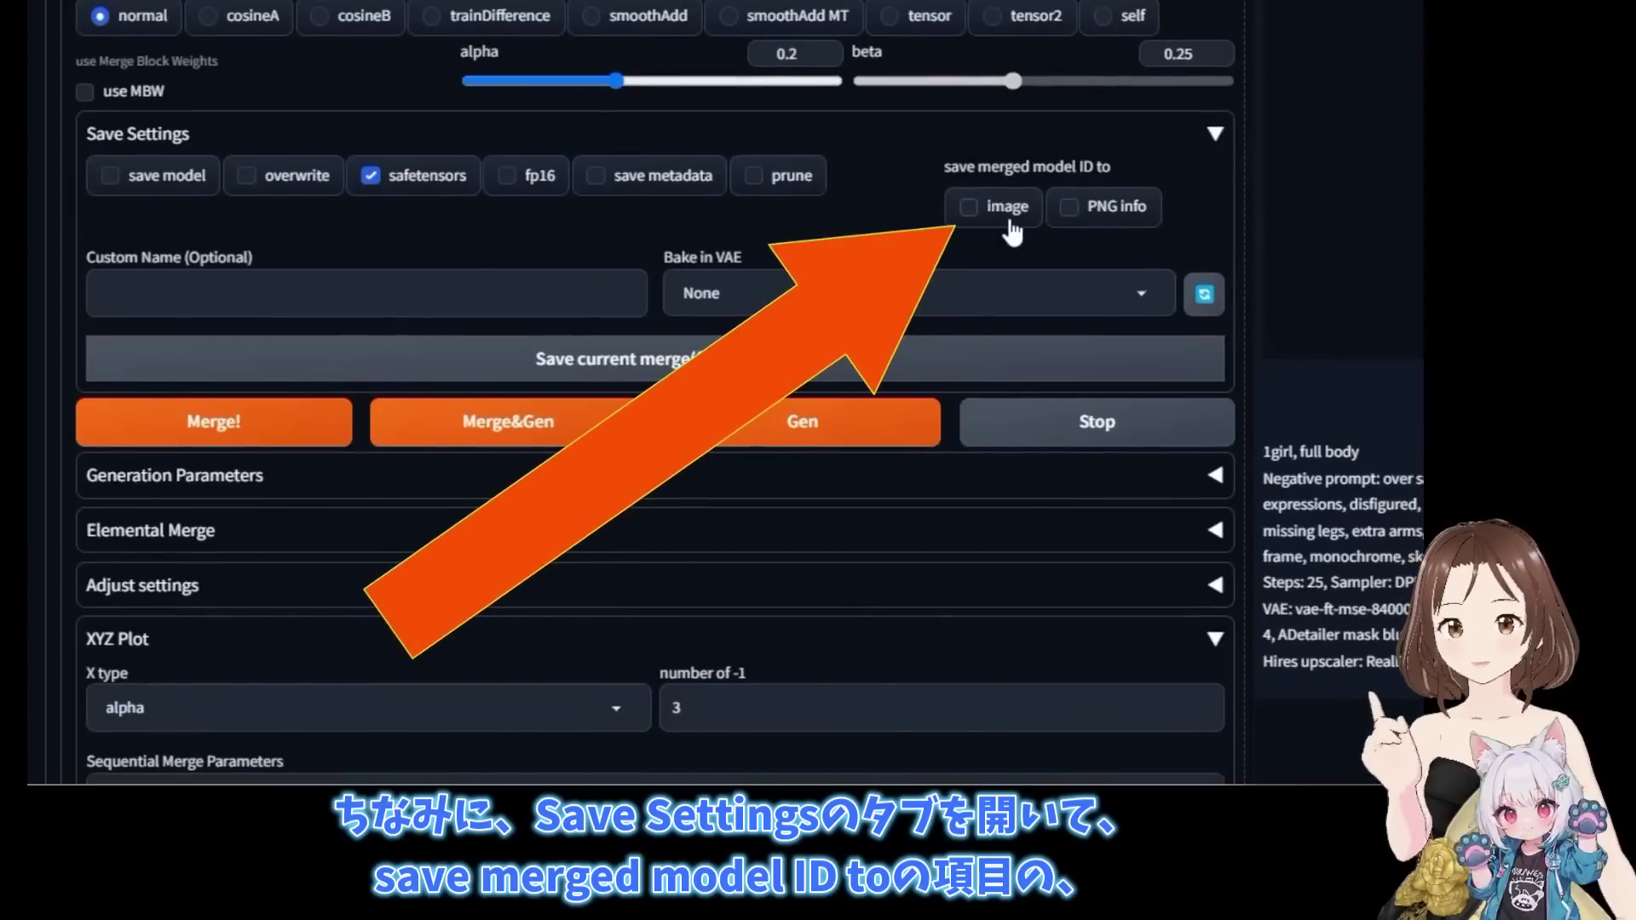
{"action": "left_click", "coordinate": [968, 210]}
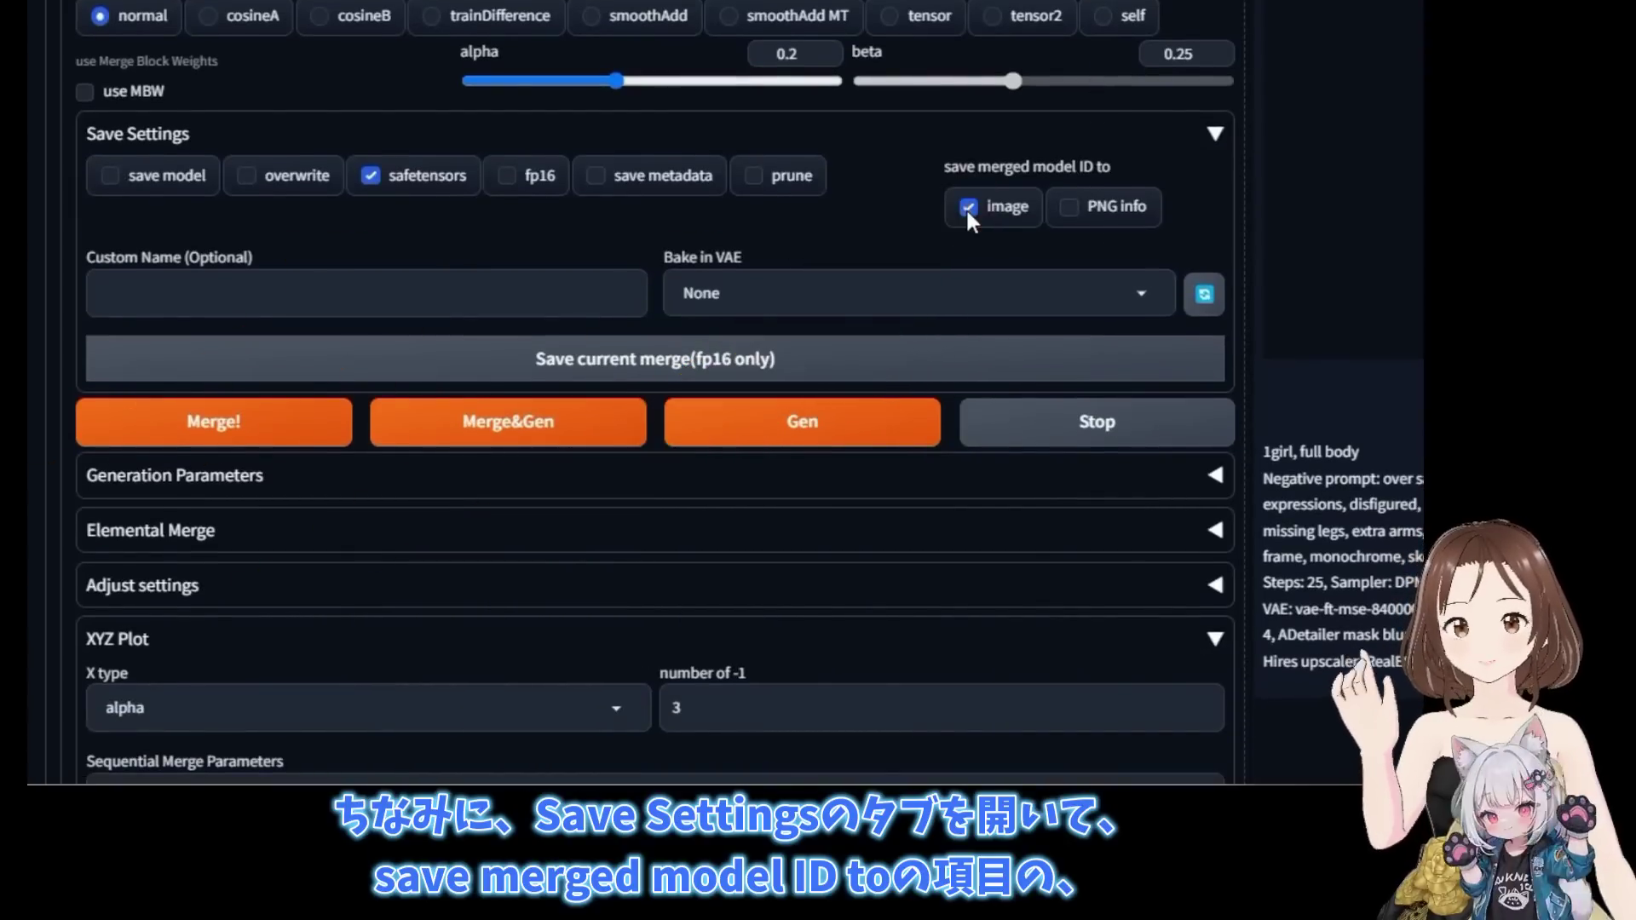
{"action": "left_click", "coordinate": [548, 435]}
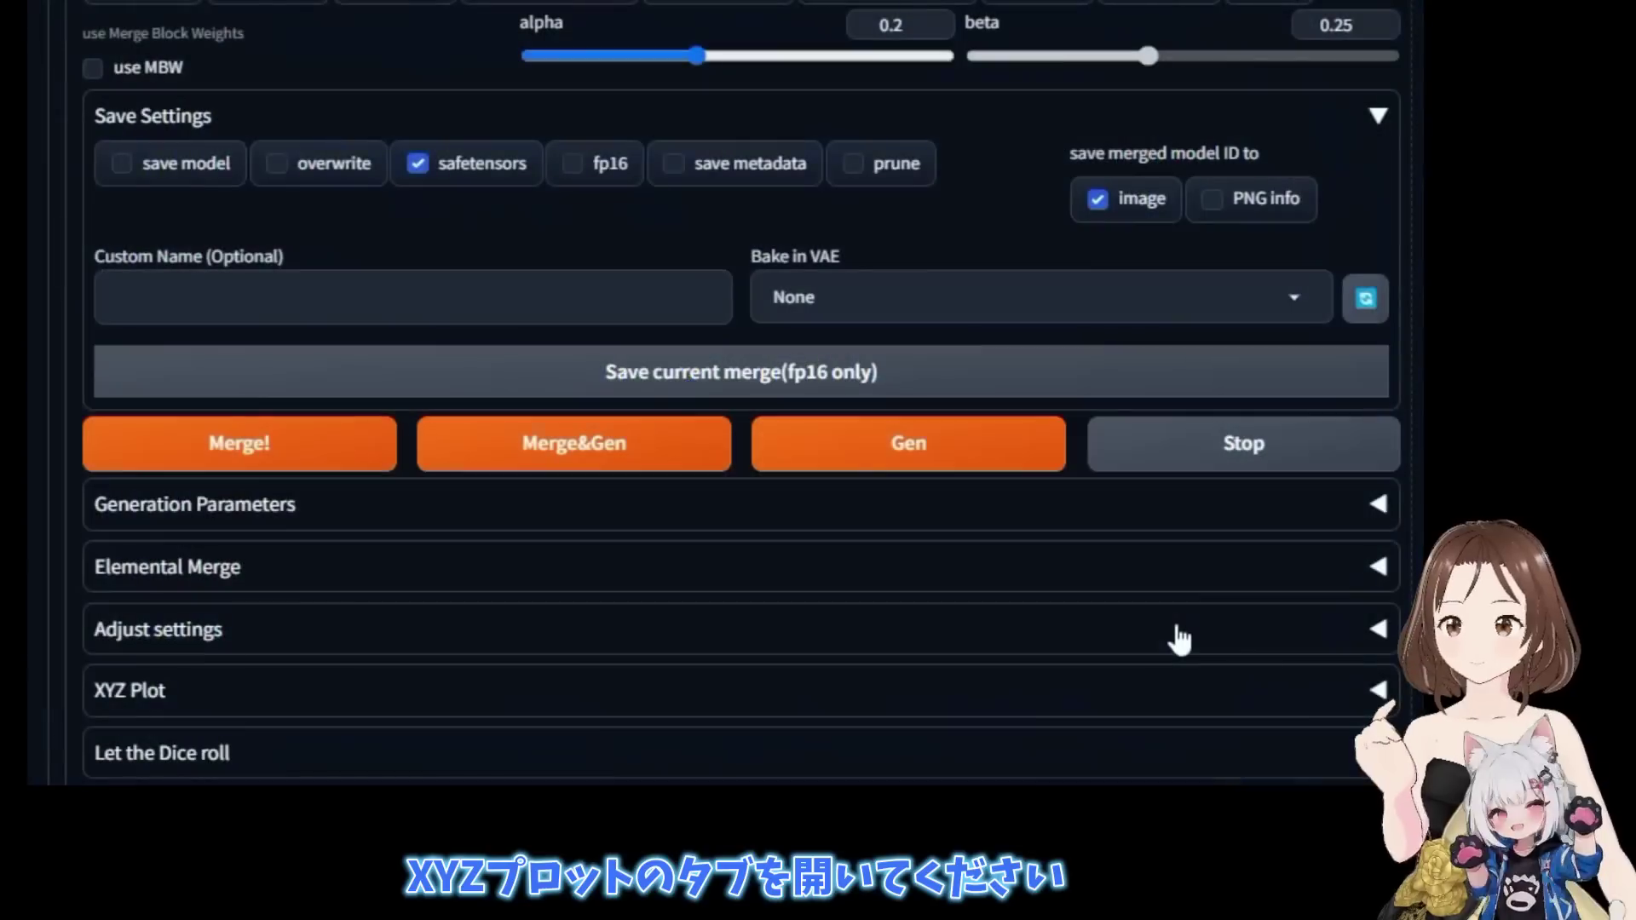
Open the XYZ Plot settings and select the "number of -1" value of the X axis.
{"action": "left_click", "coordinate": [1376, 687]}
{"action": "scroll", "coordinate": [1377, 687], "scroll_direction": "down", "scroll_amount": 7}
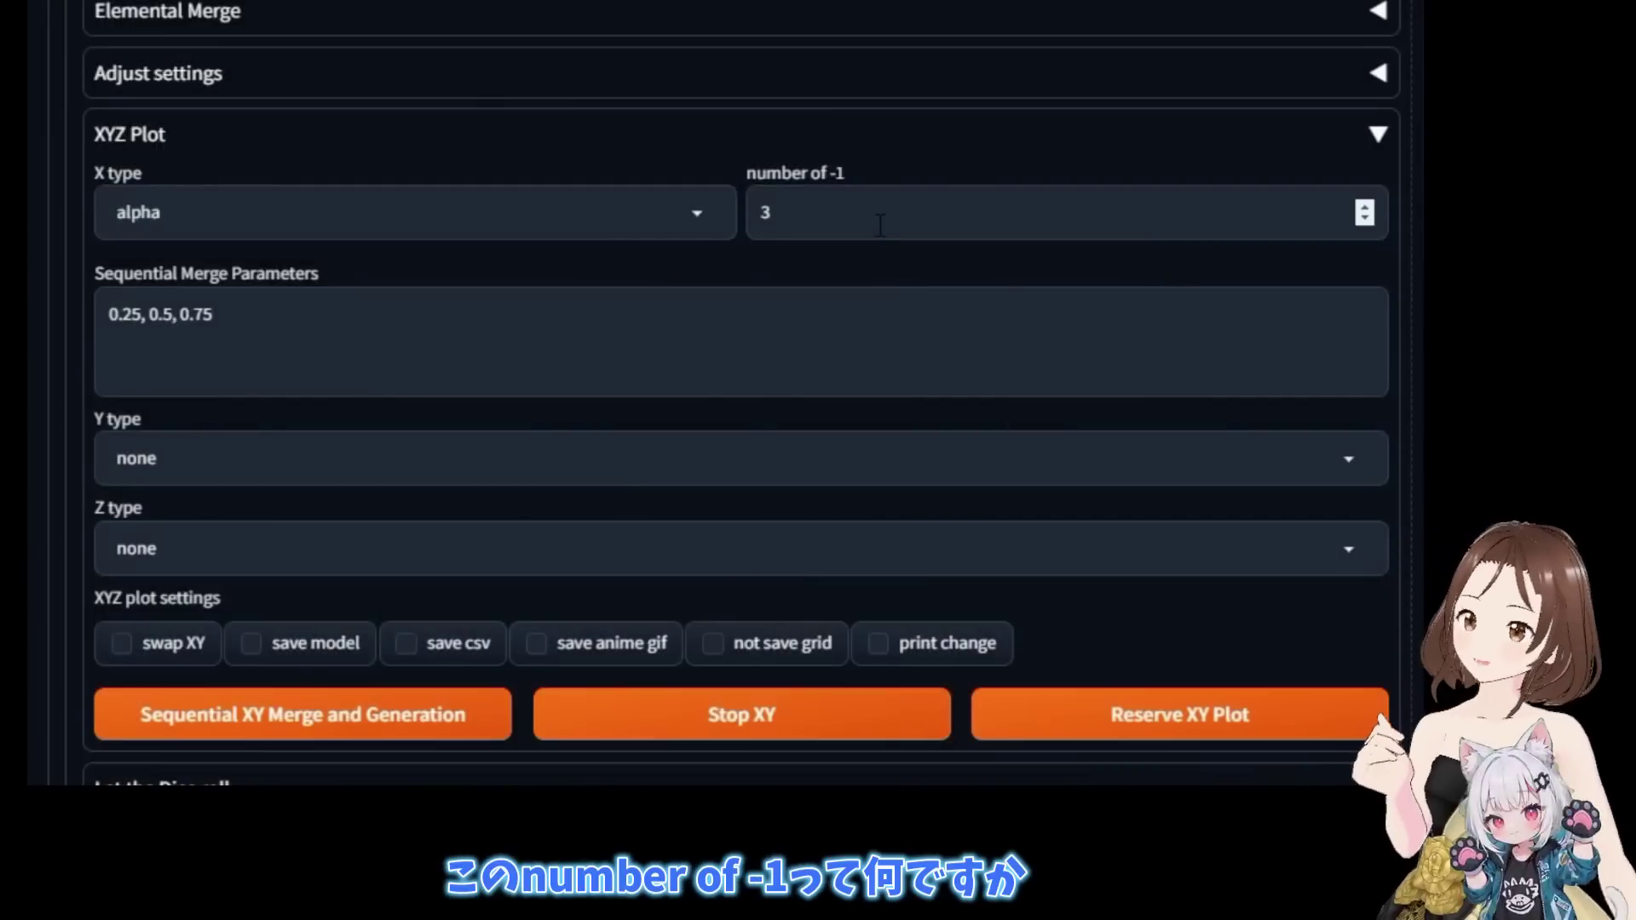
{"action": "left_click", "coordinate": [879, 224]}
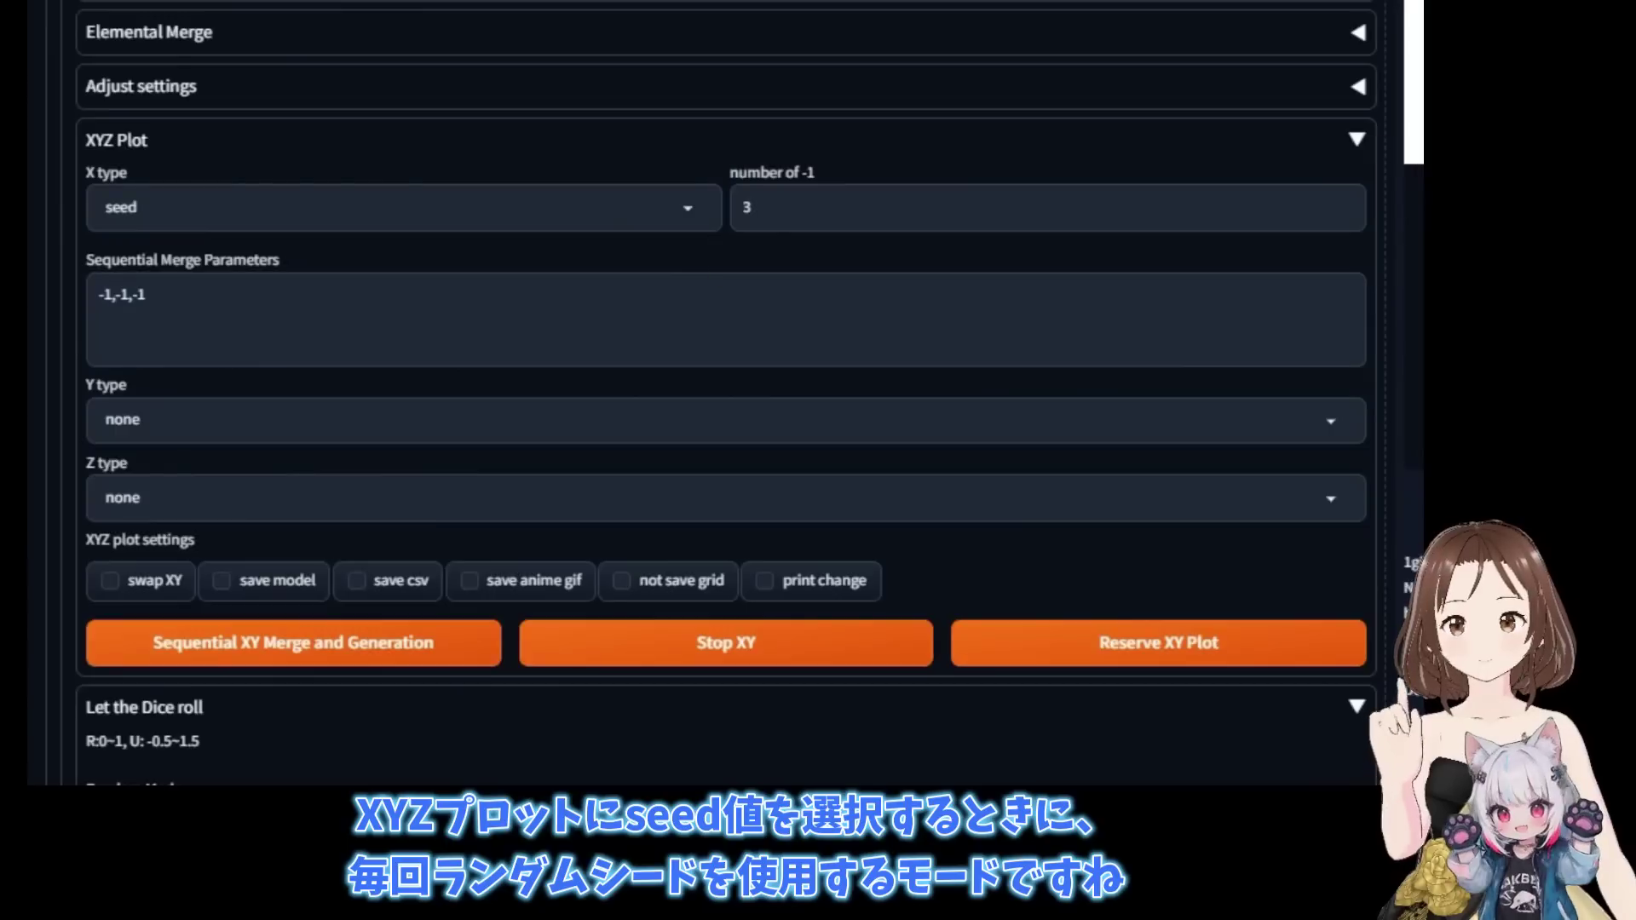
Try setting "number of -1" for the XYZ Plot's seed axis to 9 and 11.
{"action": "left_click", "coordinate": [829, 208]}
{"action": "key", "text": "BackSpace"}
{"action": "type", "text": "9"}
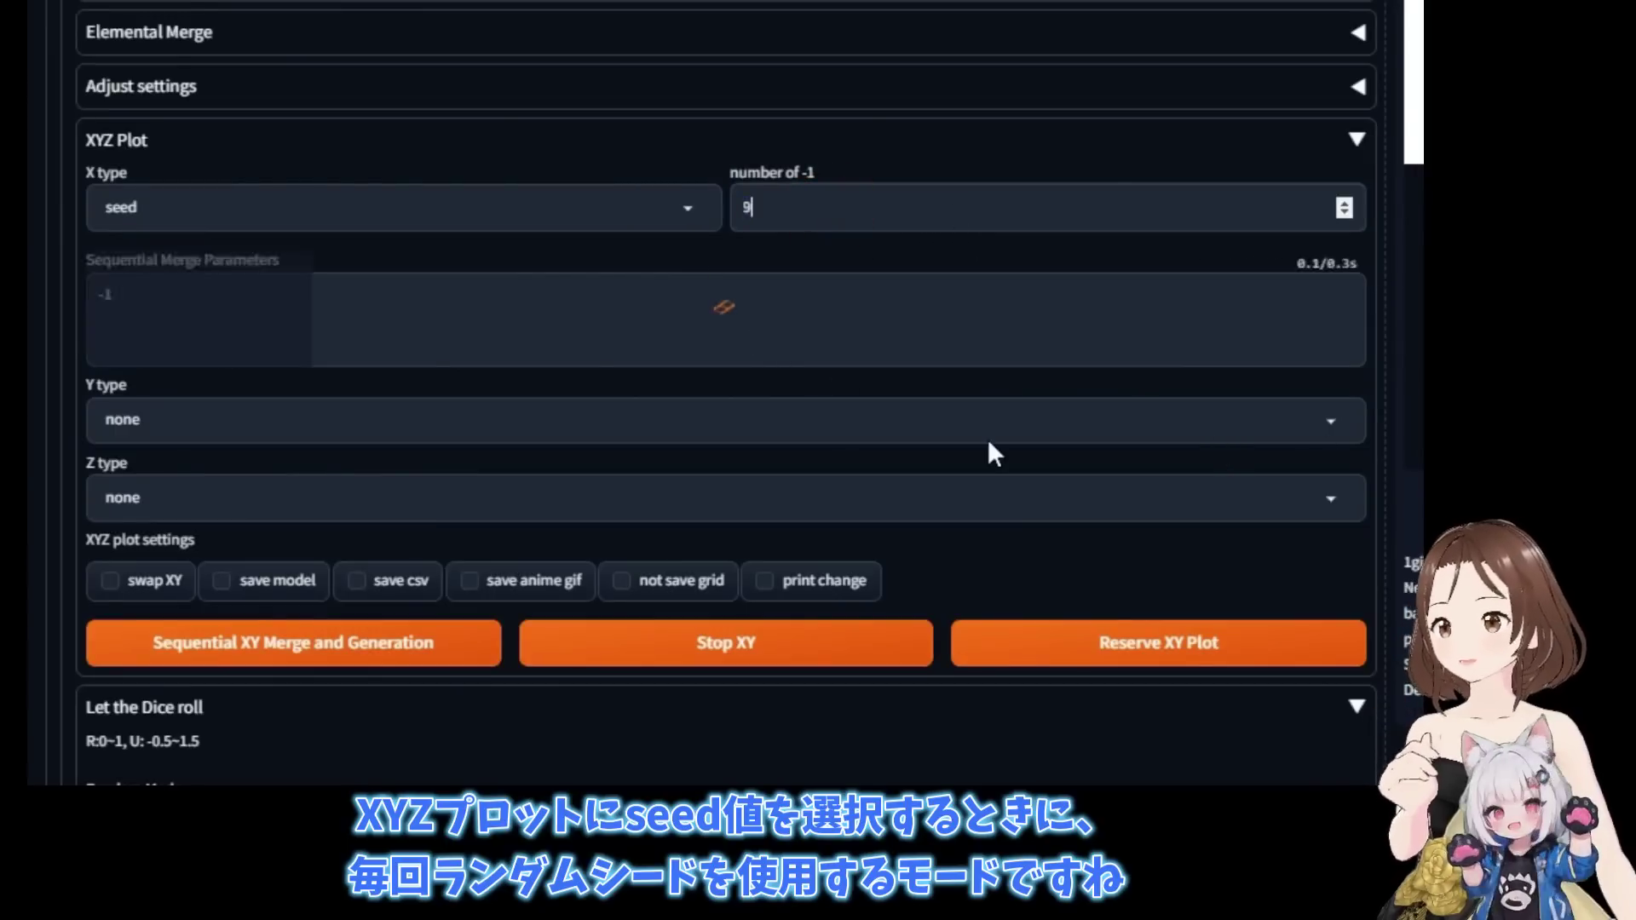
{"action": "type", "text": "11"}
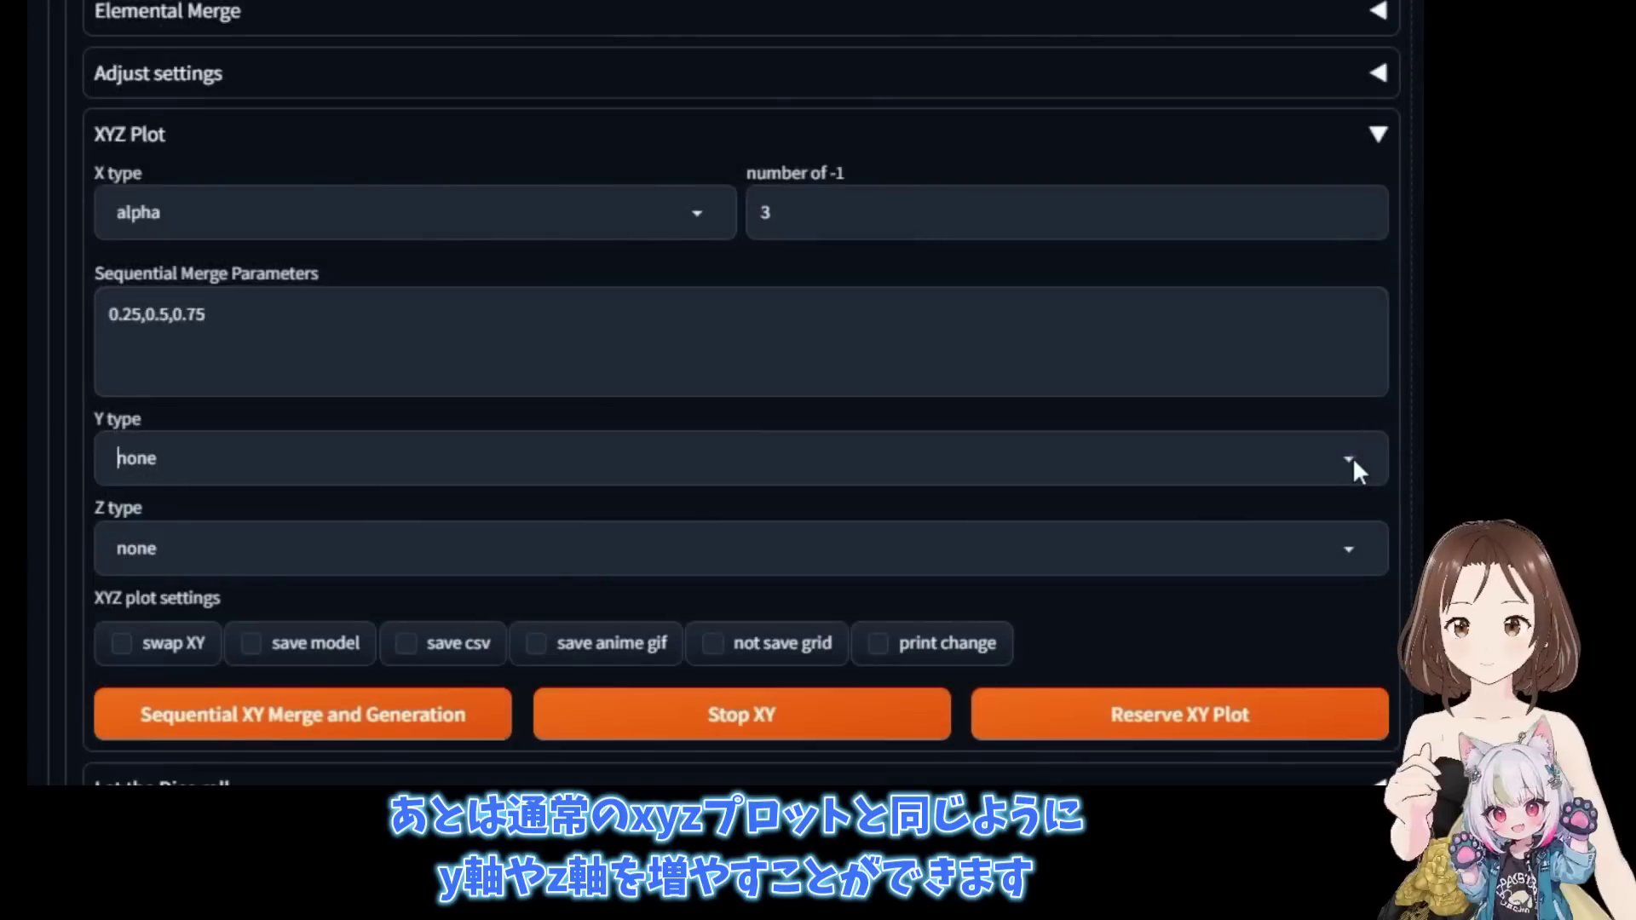
Set the XYZ Plot's Y type to seed with the grid values 1000,2000,3000.
{"action": "left_click", "coordinate": [1348, 458]}
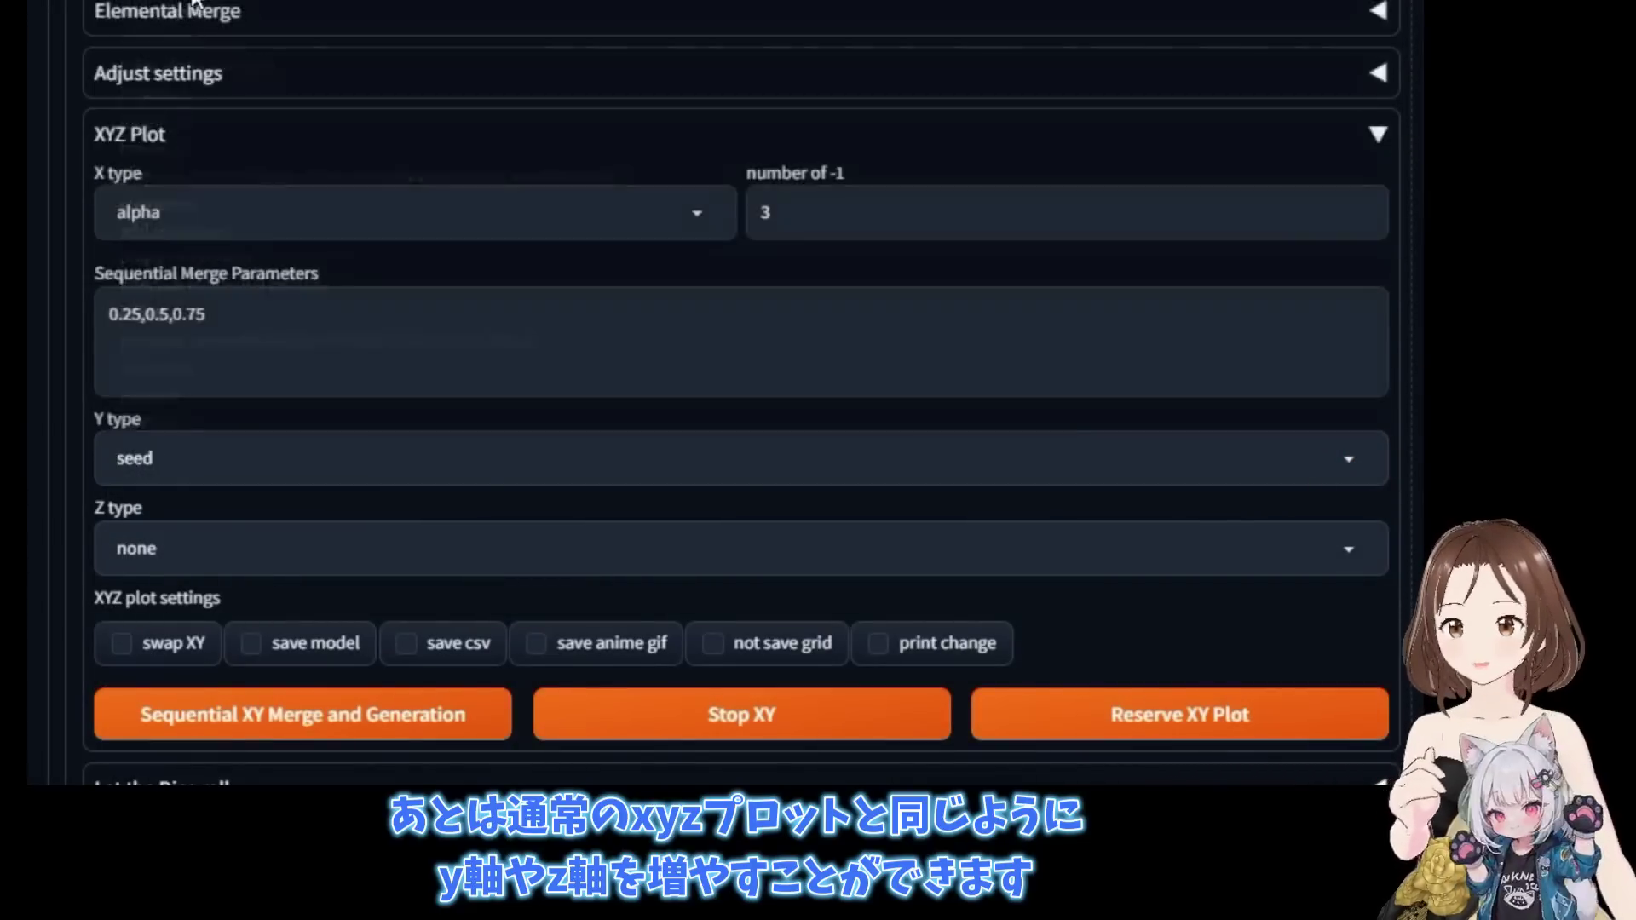
{"action": "left_click", "coordinate": [297, 586]}
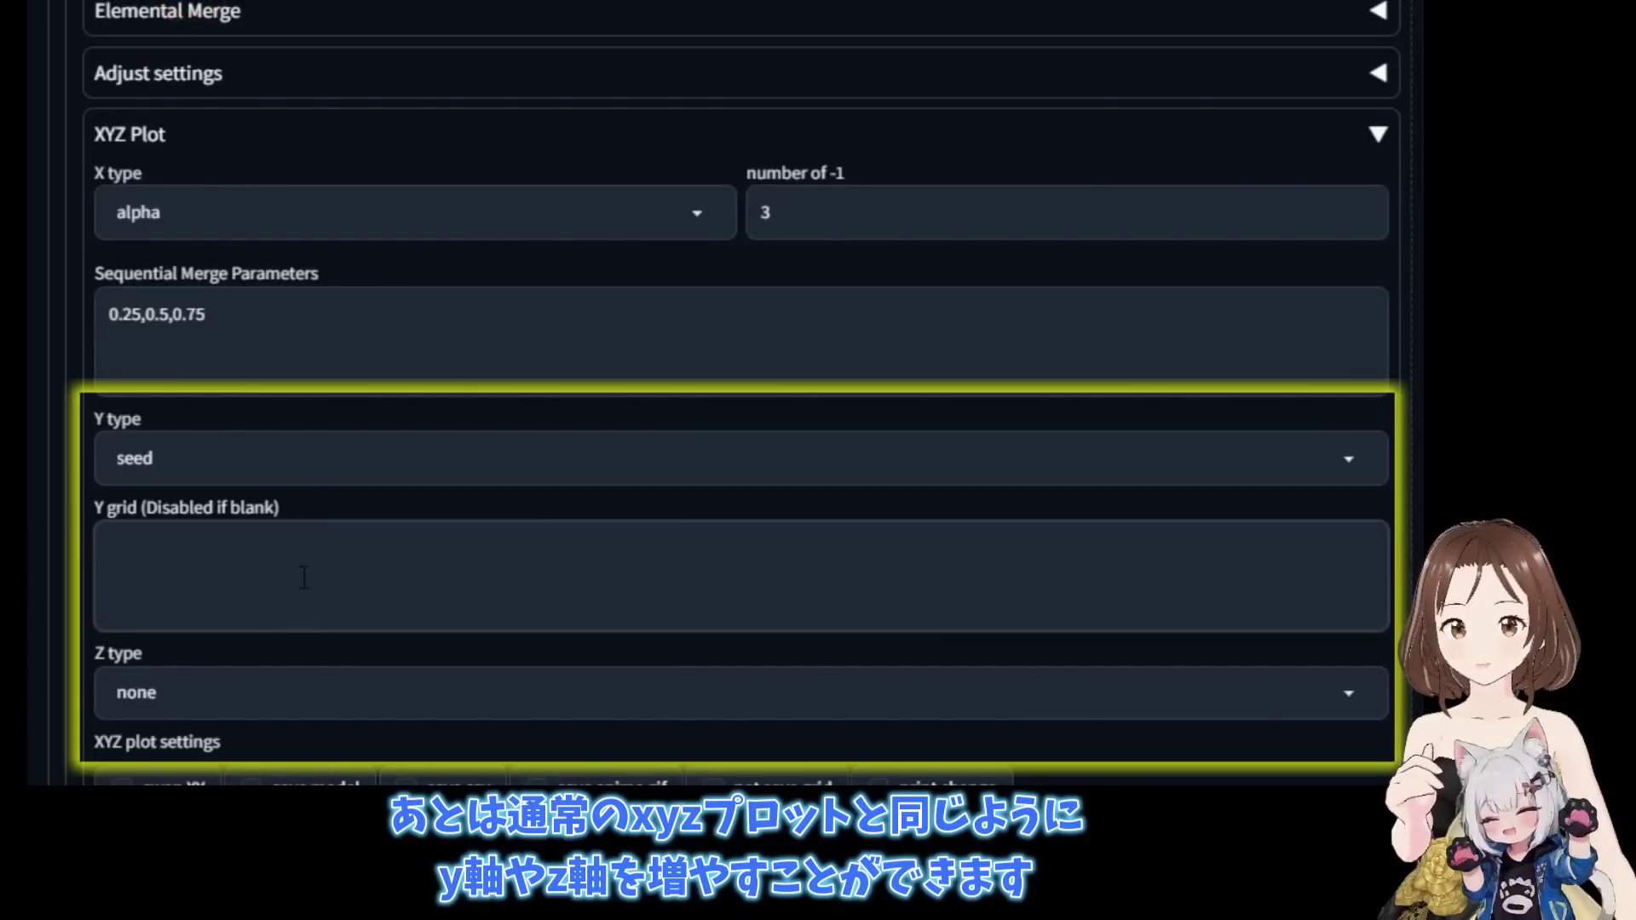
{"action": "type", "text": "1000,2000,3000"}
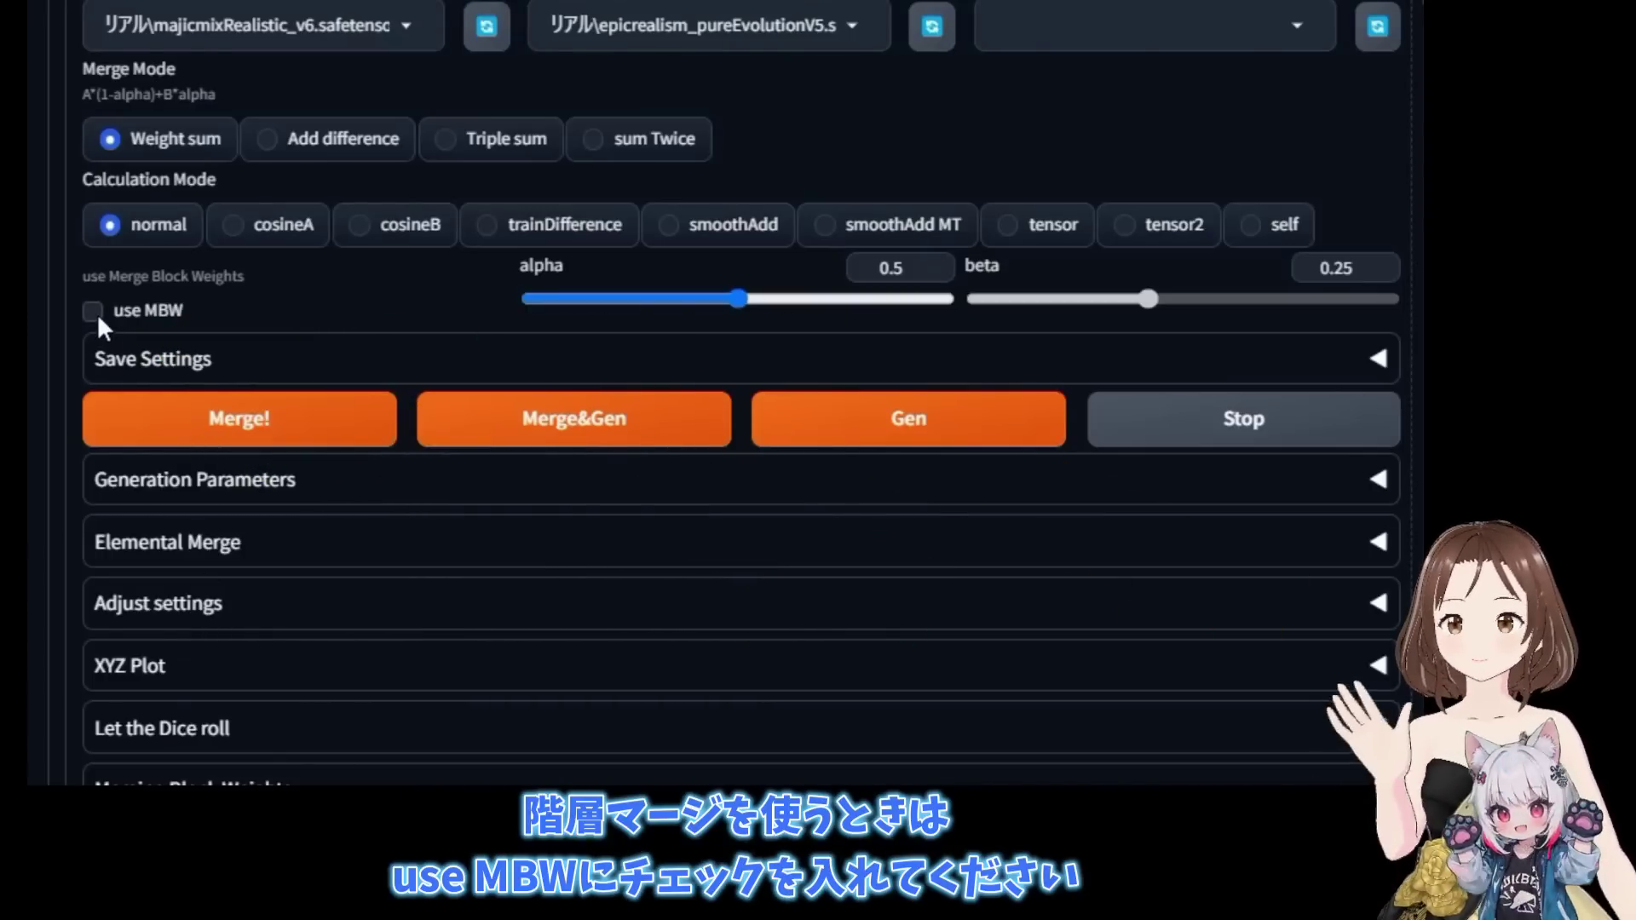
Enable use MBW for the merge and open the Merging Block Weights settings at the IN and OUT layer sliders.
{"action": "left_click", "coordinate": [92, 311]}
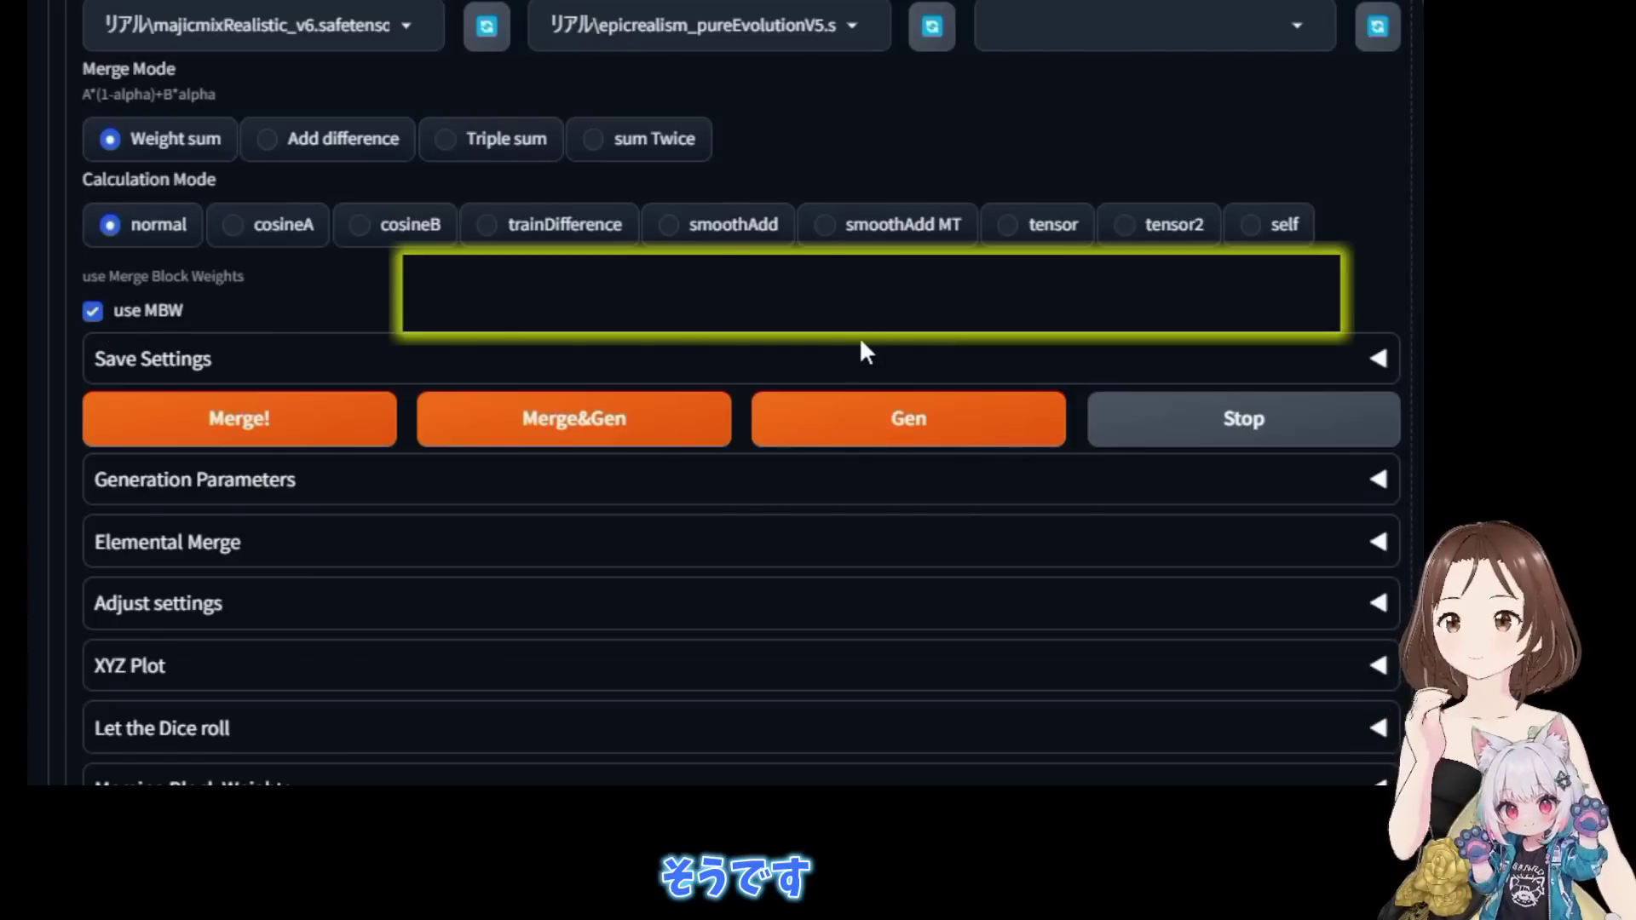
{"action": "scroll", "coordinate": [517, 182], "scroll_direction": "down", "scroll_amount": 1}
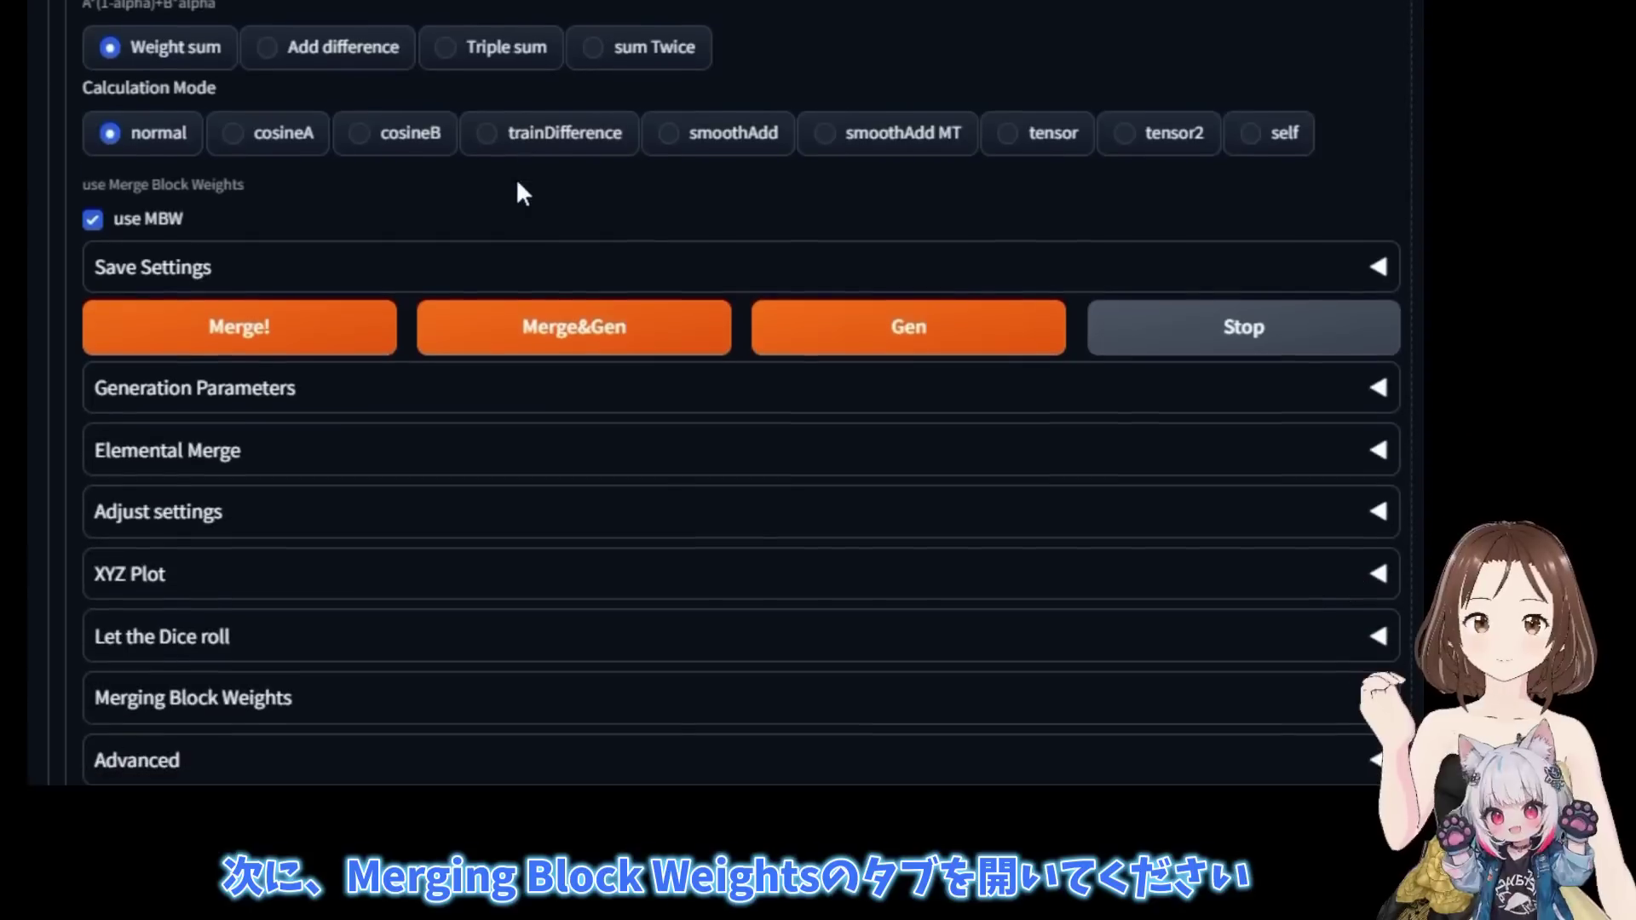
{"action": "left_click", "coordinate": [193, 700]}
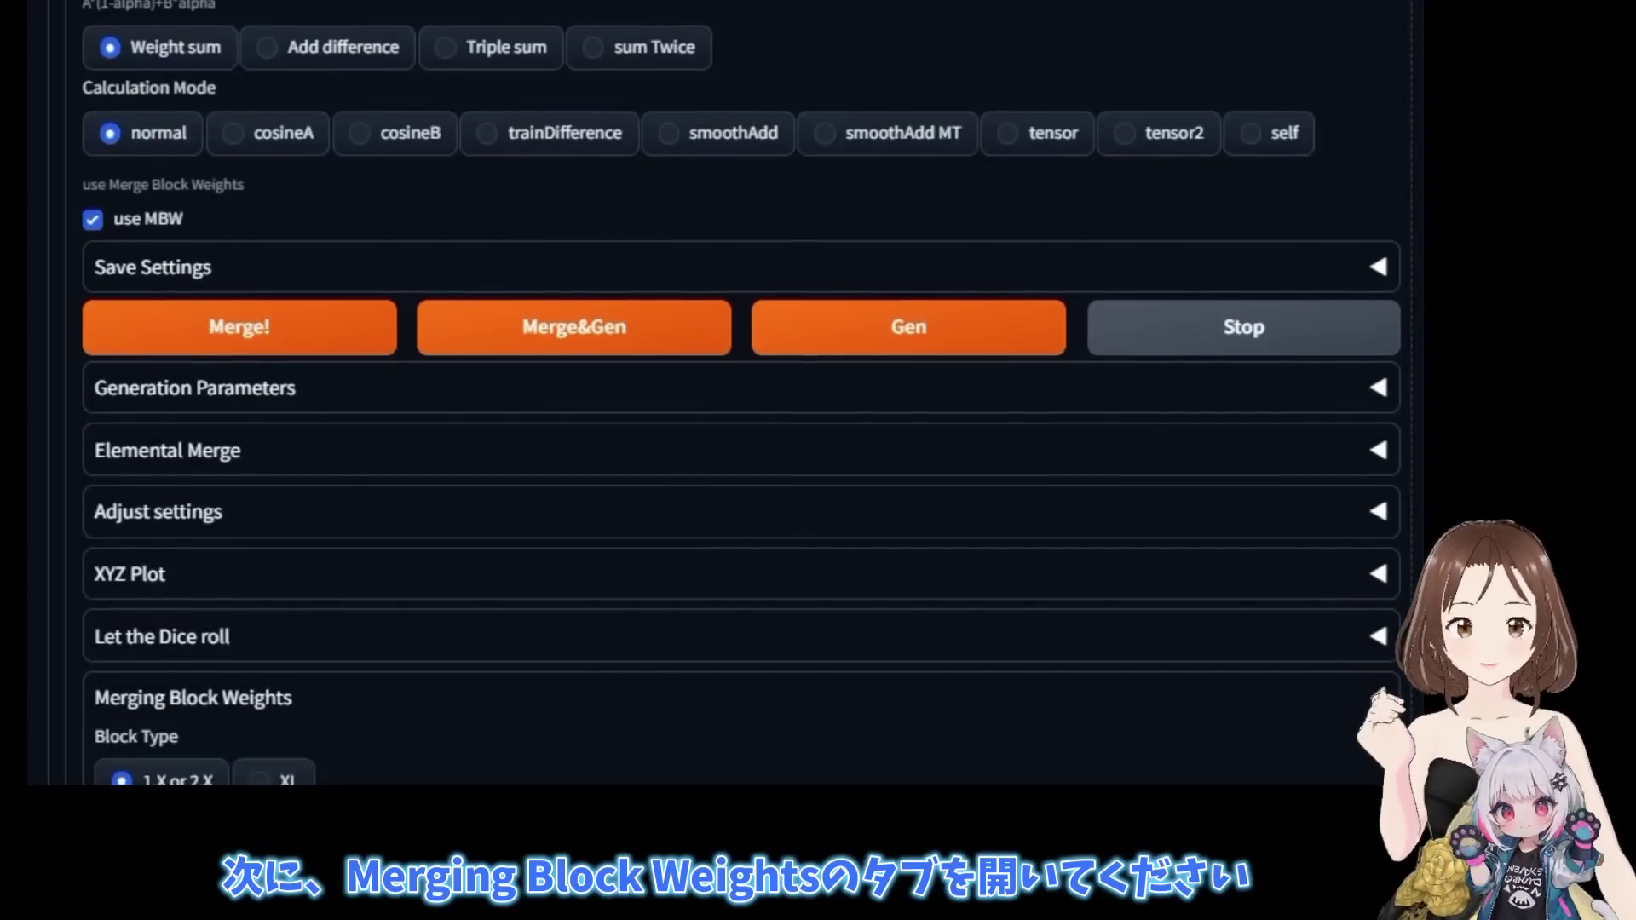
{"action": "scroll", "coordinate": [1072, 617], "scroll_direction": "down", "scroll_amount": 10}
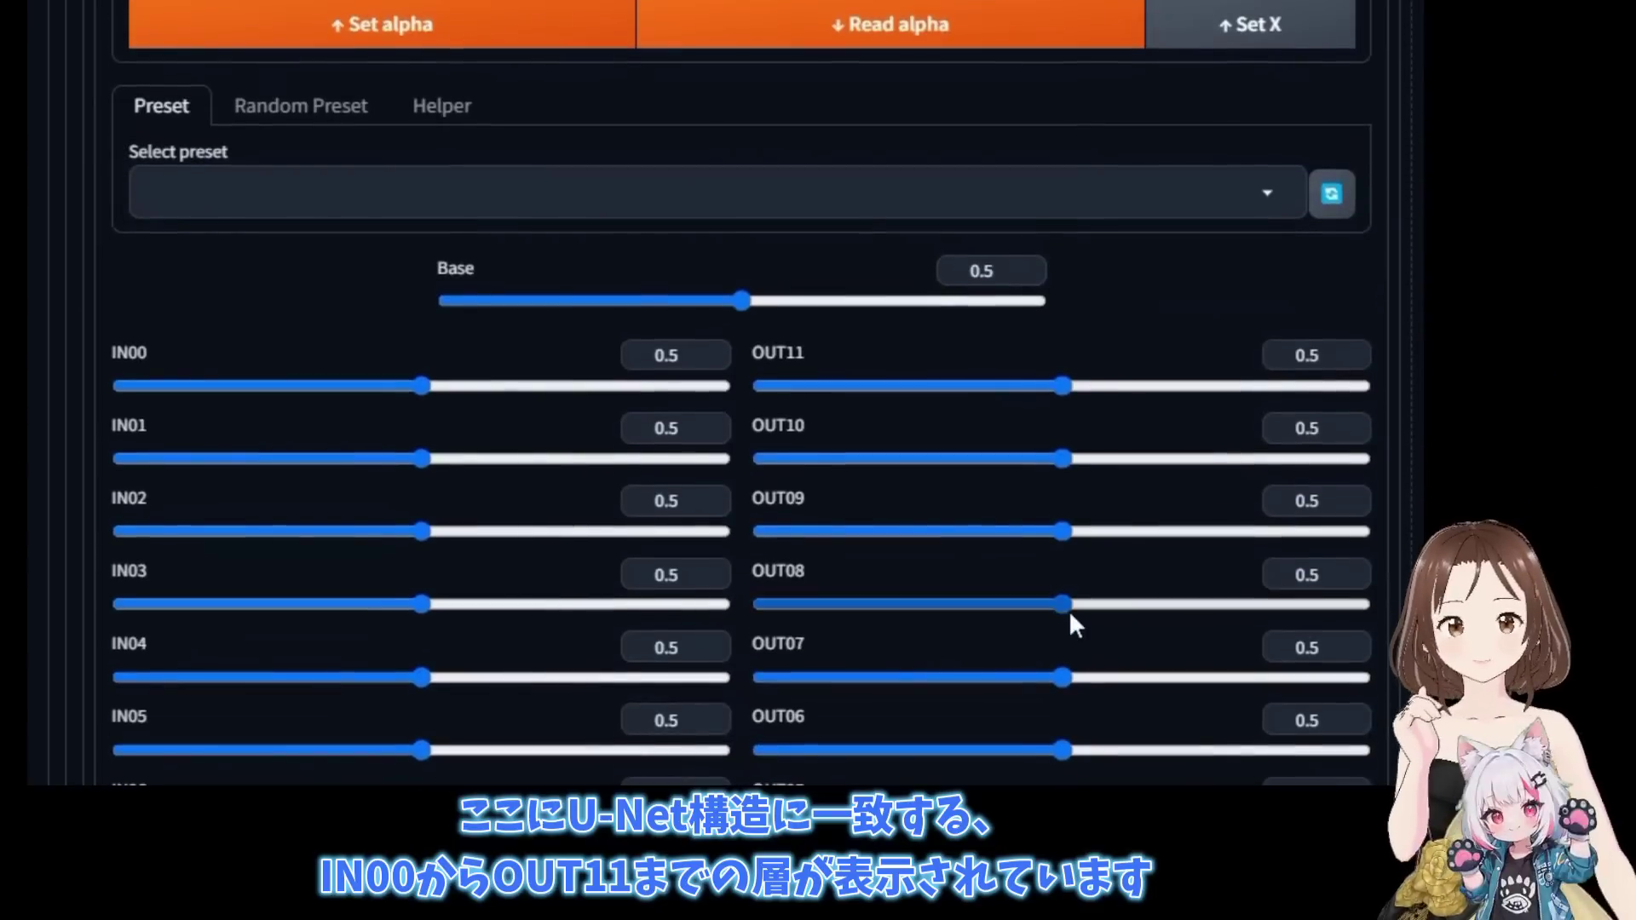
{"action": "scroll", "coordinate": [1069, 610], "scroll_direction": "down", "scroll_amount": 5}
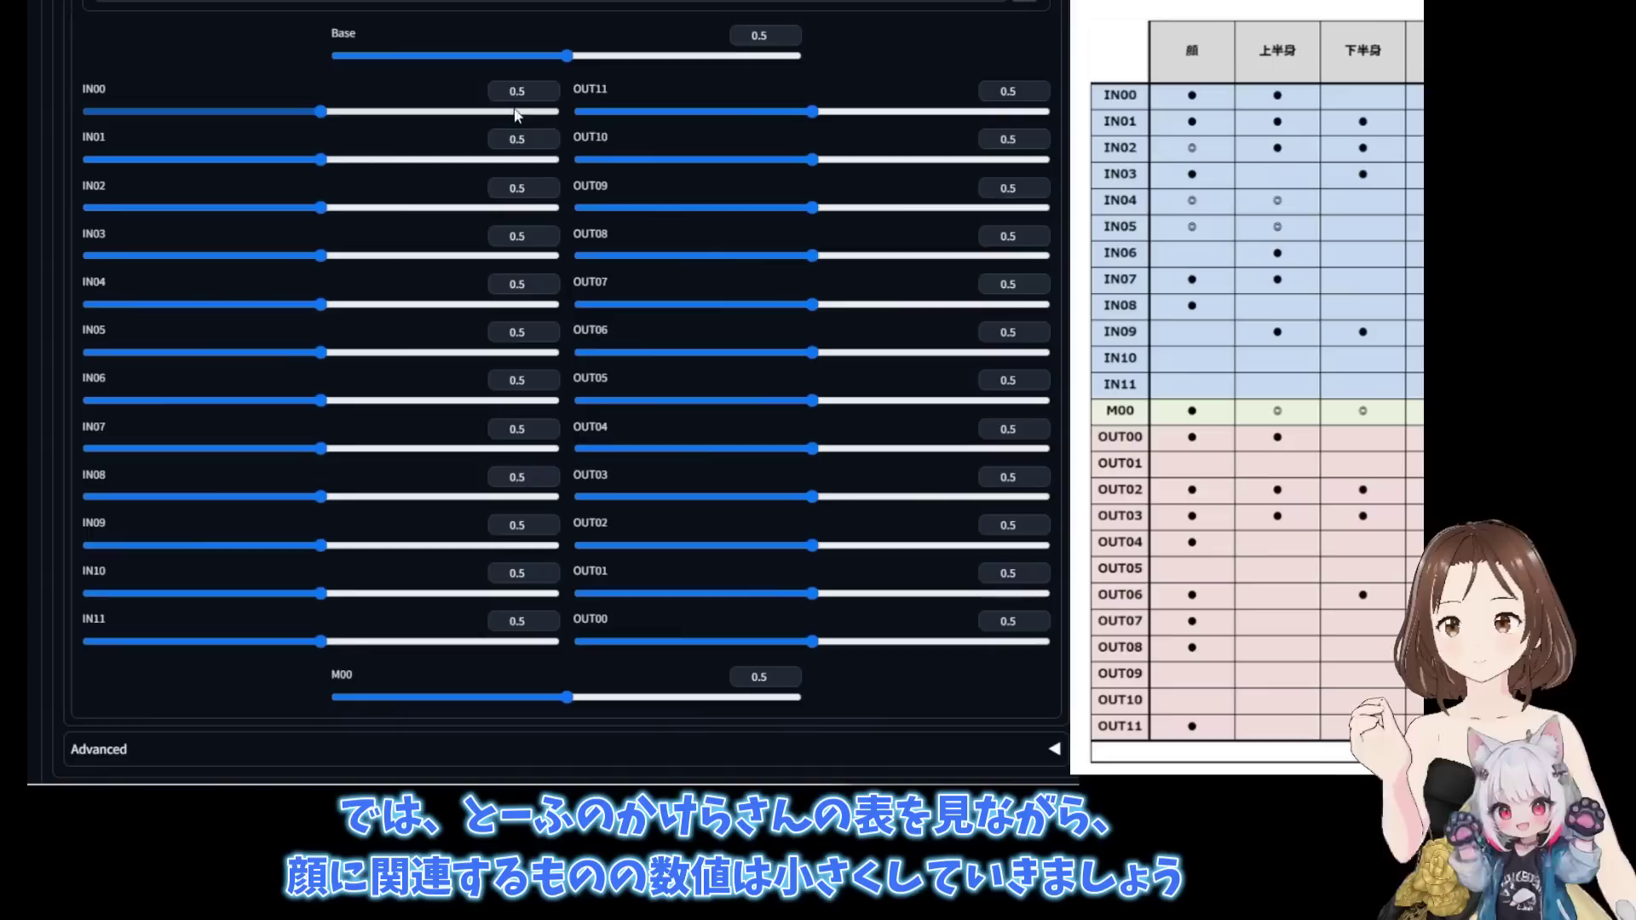
Set the face-related block weights IN00 and IN01 to 0.2.
{"action": "left_click", "coordinate": [524, 91]}
{"action": "key", "text": "BackSpace"}
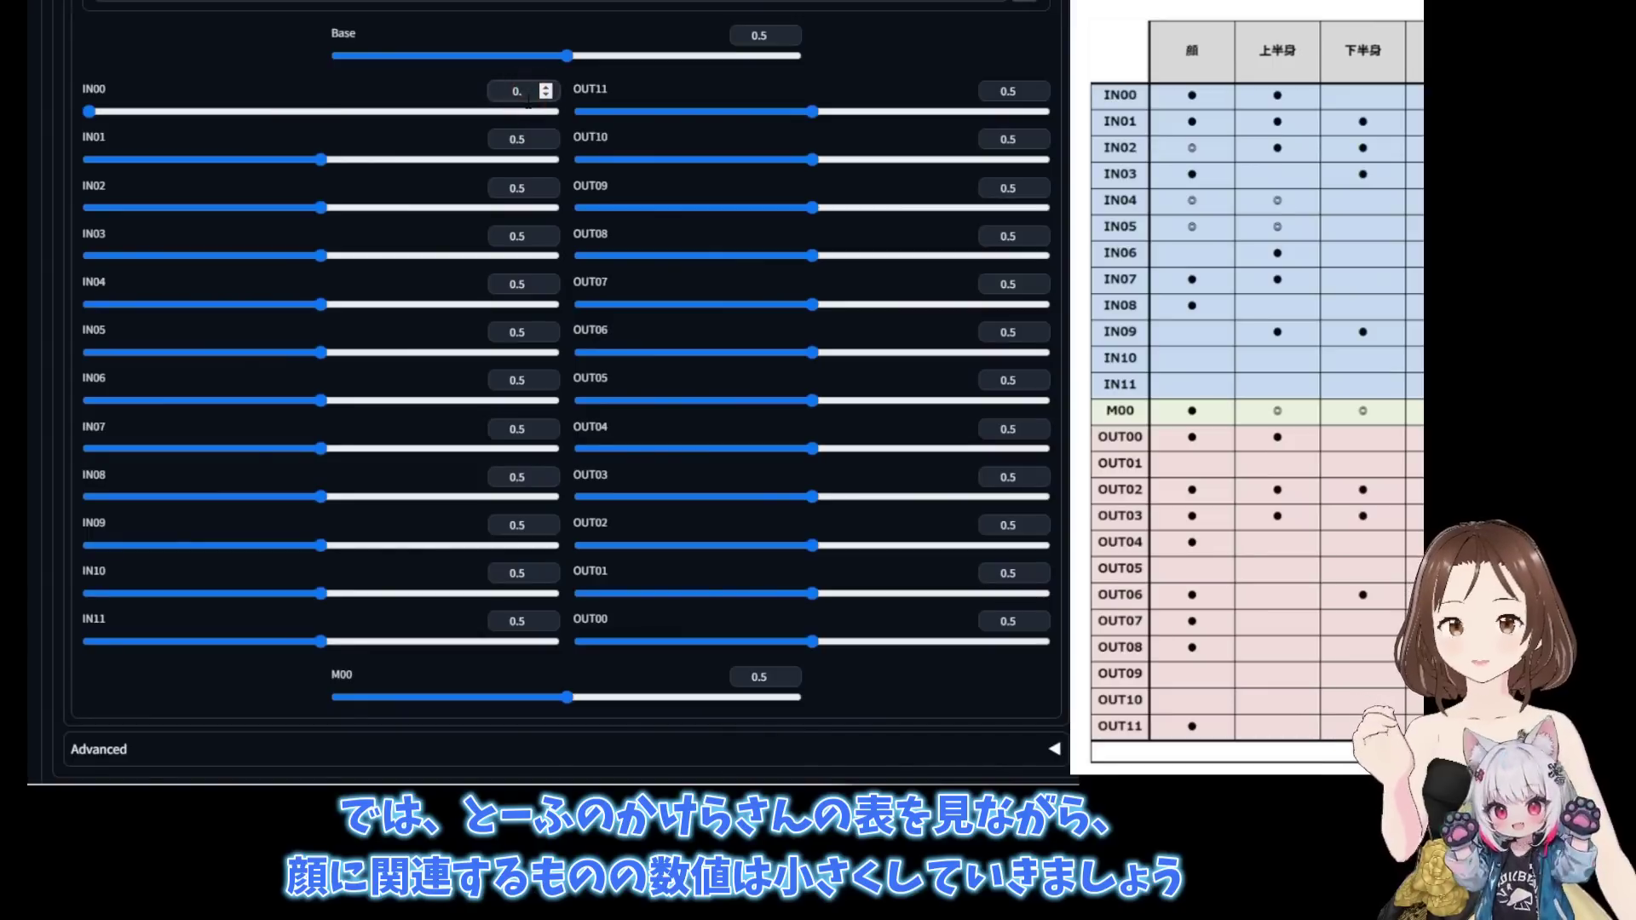
{"action": "type", "text": "2"}
{"action": "left_click", "coordinate": [532, 140]}
{"action": "key", "text": "BackSpace"}
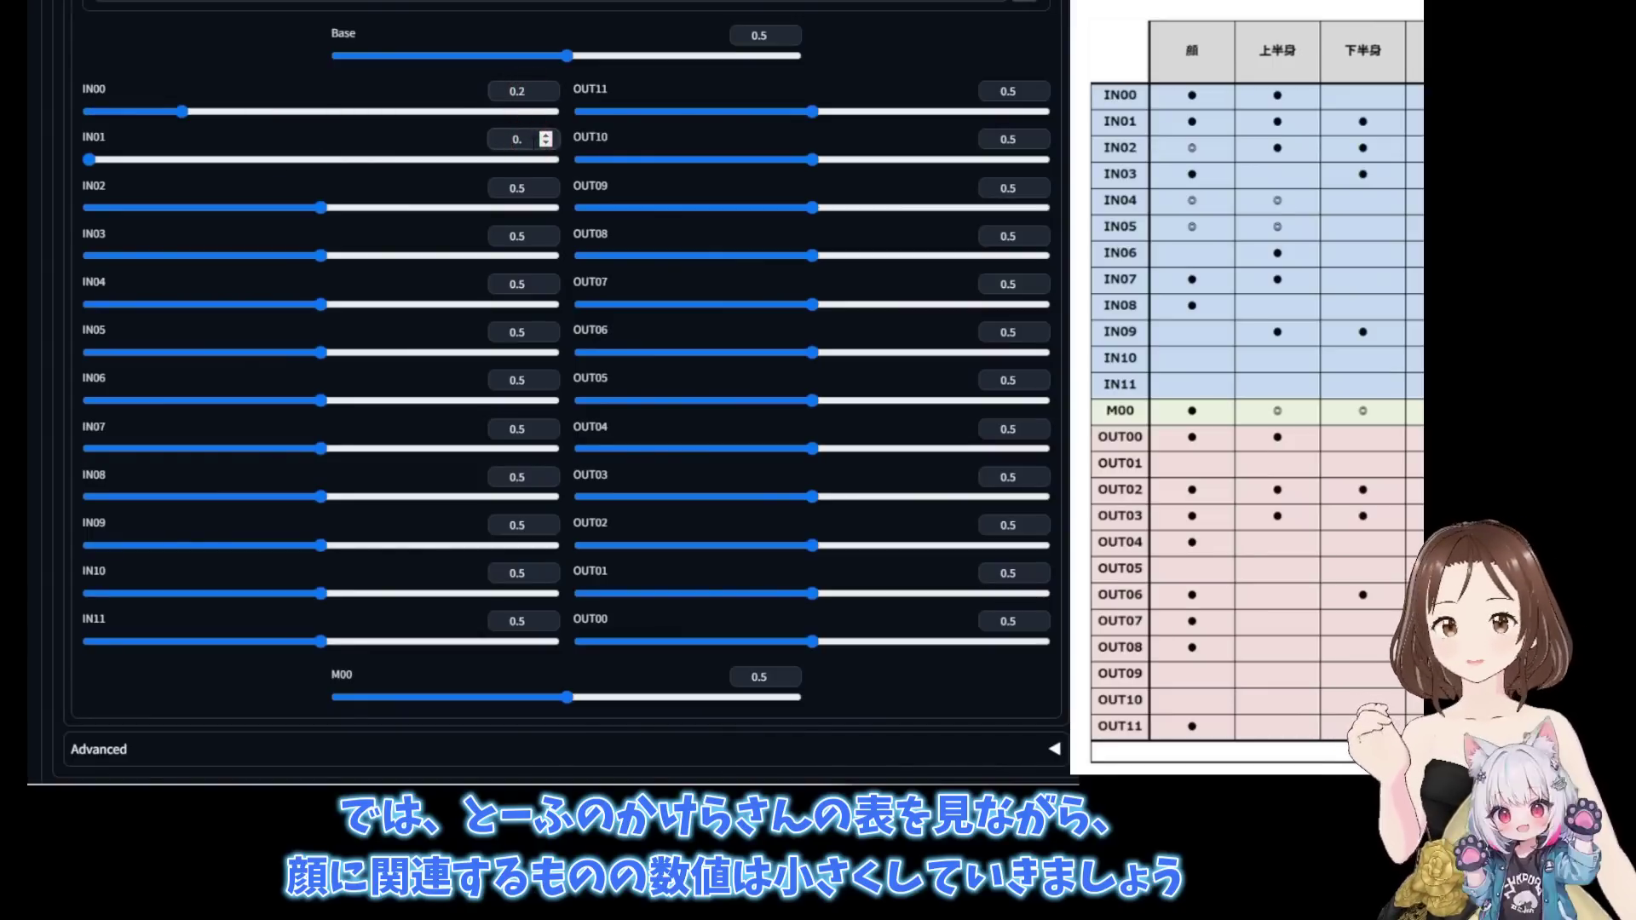
{"action": "type", "text": "2"}
Set block weight IN02 to 0 and block weight IN03 to 0.2.
{"action": "left_click", "coordinate": [522, 188]}
{"action": "key", "text": "BackSpace"}
{"action": "key", "text": "BackSpace"}
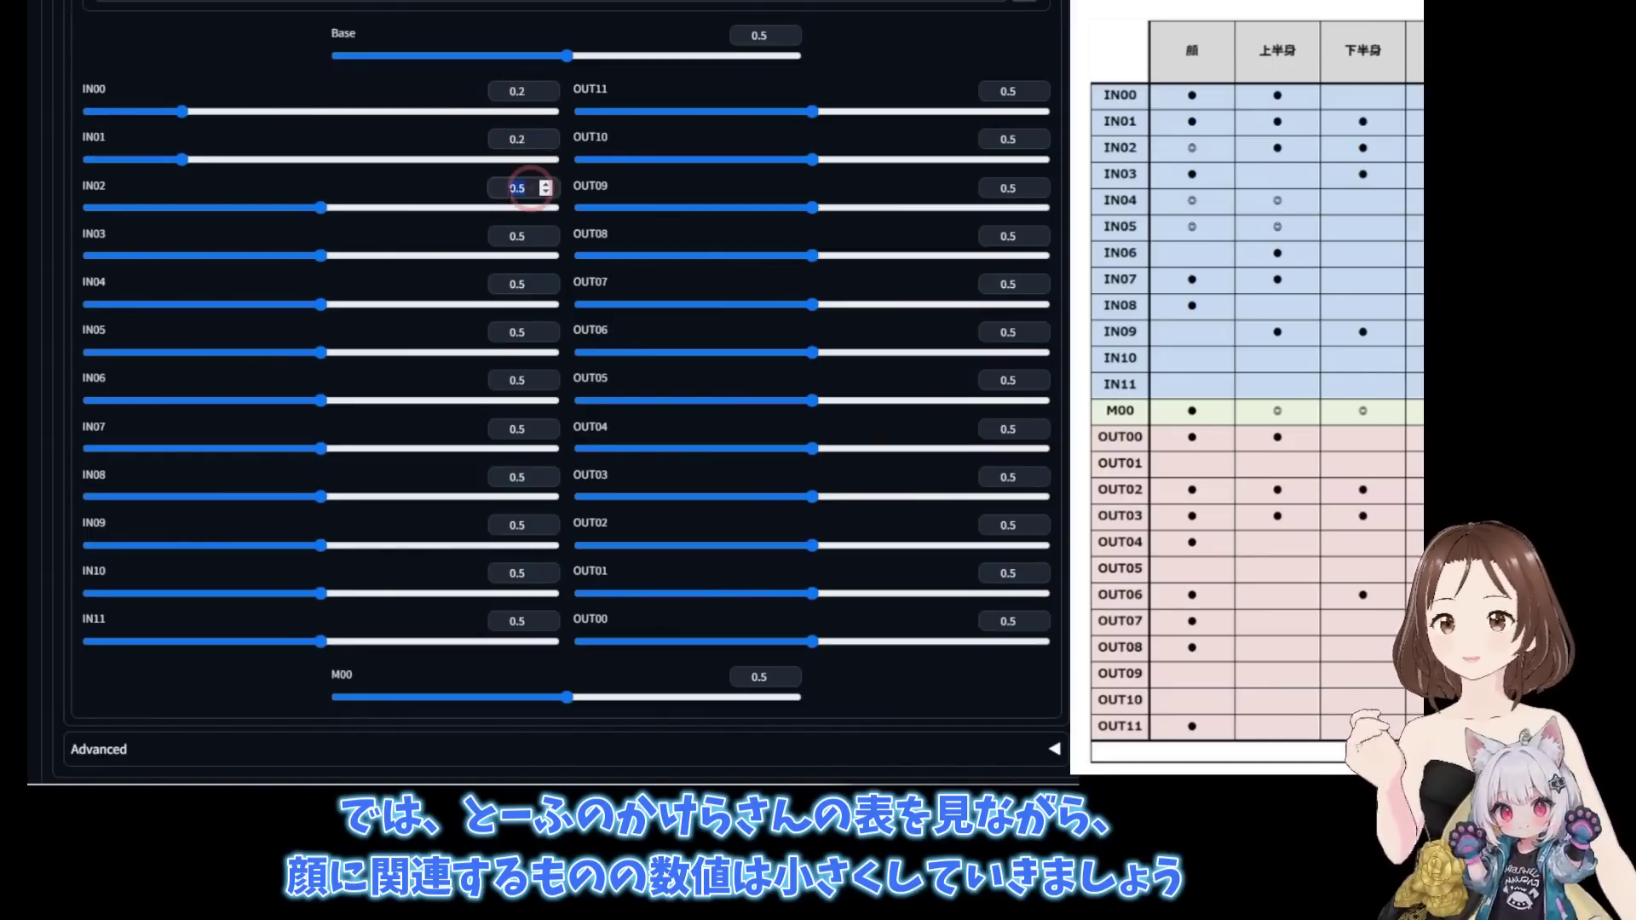
{"action": "left_click", "coordinate": [529, 237]}
{"action": "key", "text": "BackSpace"}
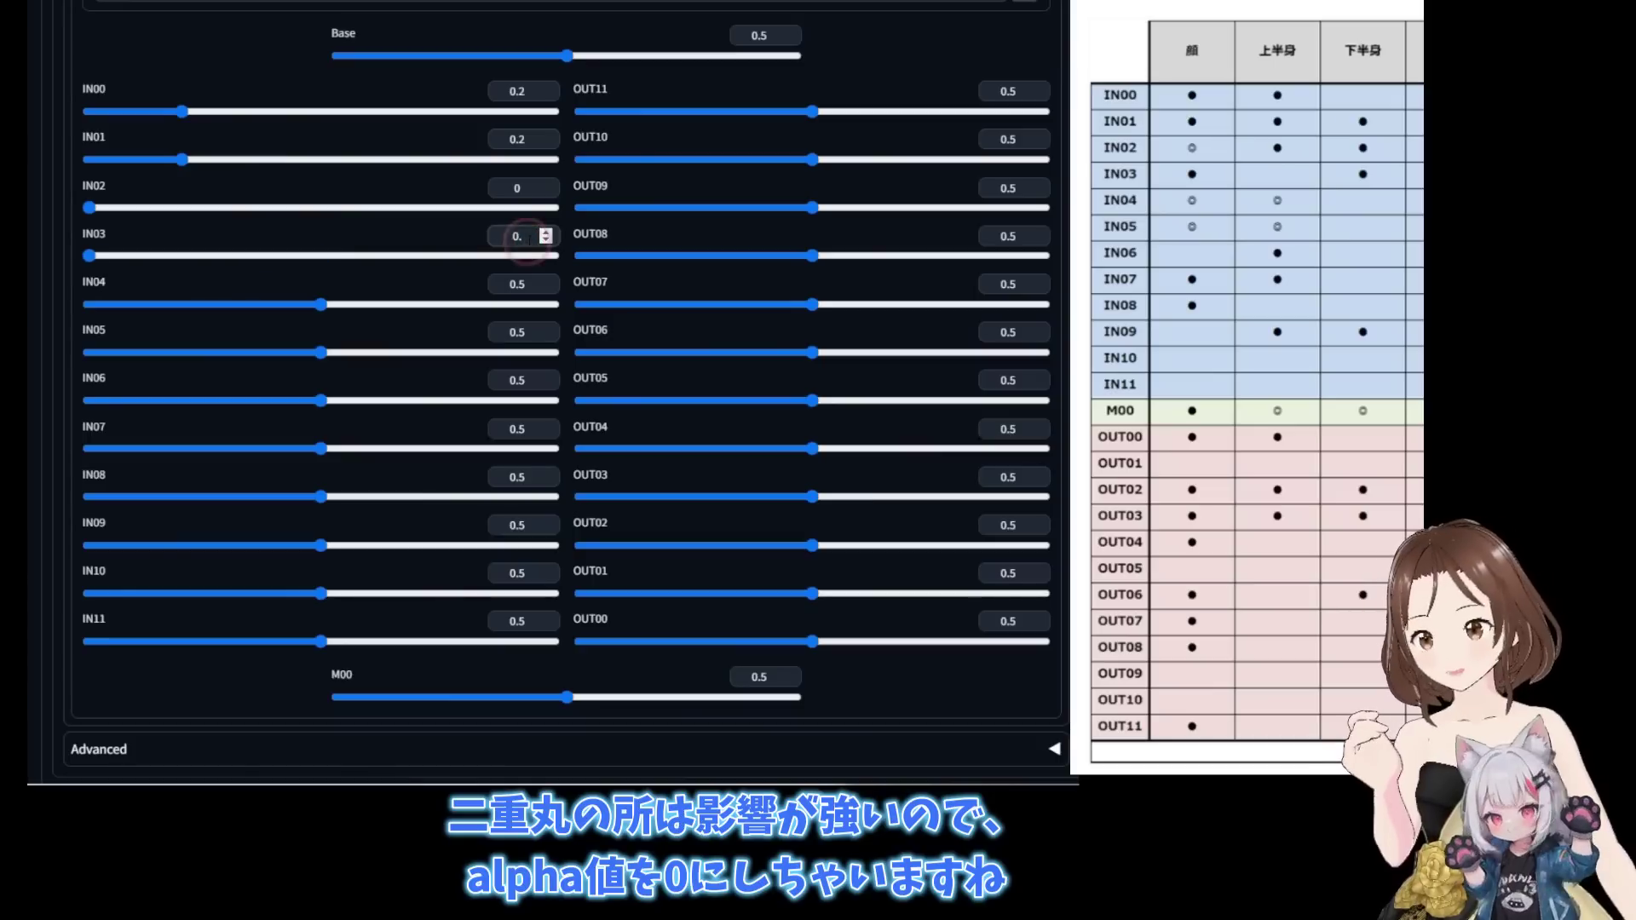
{"action": "type", "text": "2"}
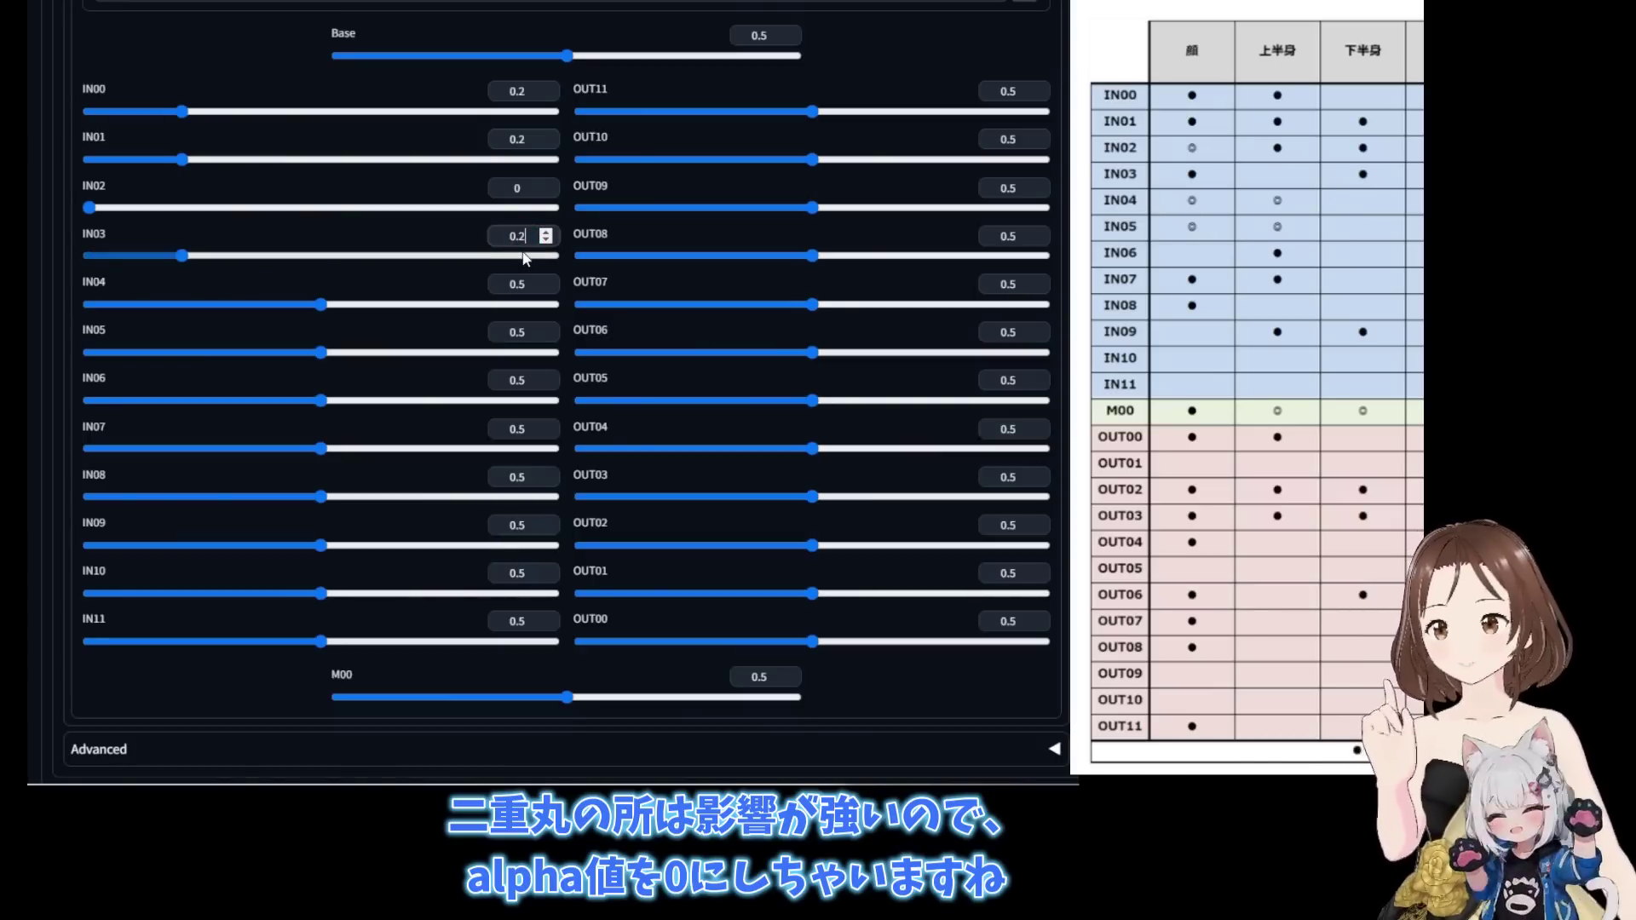
Set the block weights IN04 and IN05, which strongly affect the face, to 0.
{"action": "left_click", "coordinate": [527, 284]}
{"action": "key", "text": "BackSpace"}
{"action": "key", "text": "BackSpace"}
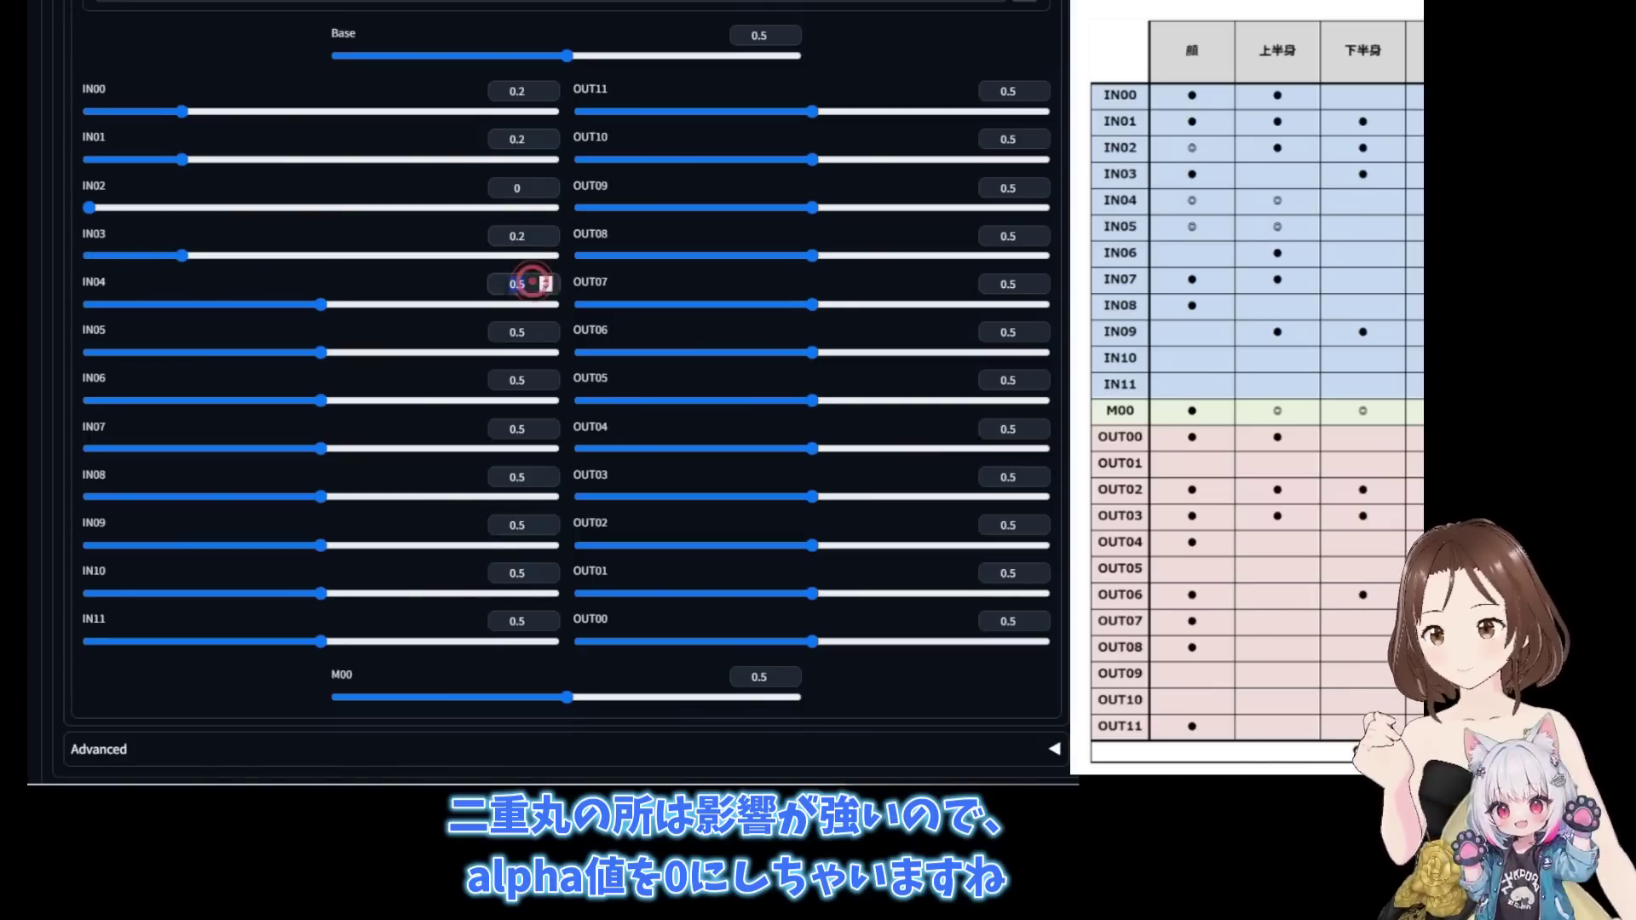
{"action": "left_click", "coordinate": [524, 332]}
{"action": "key", "text": "BackSpace"}
{"action": "key", "text": "BackSpace"}
Set block weight IN06 to 1 and the face-related weights IN07 and IN08 to 0.2.
{"action": "double_click", "coordinate": [511, 380]}
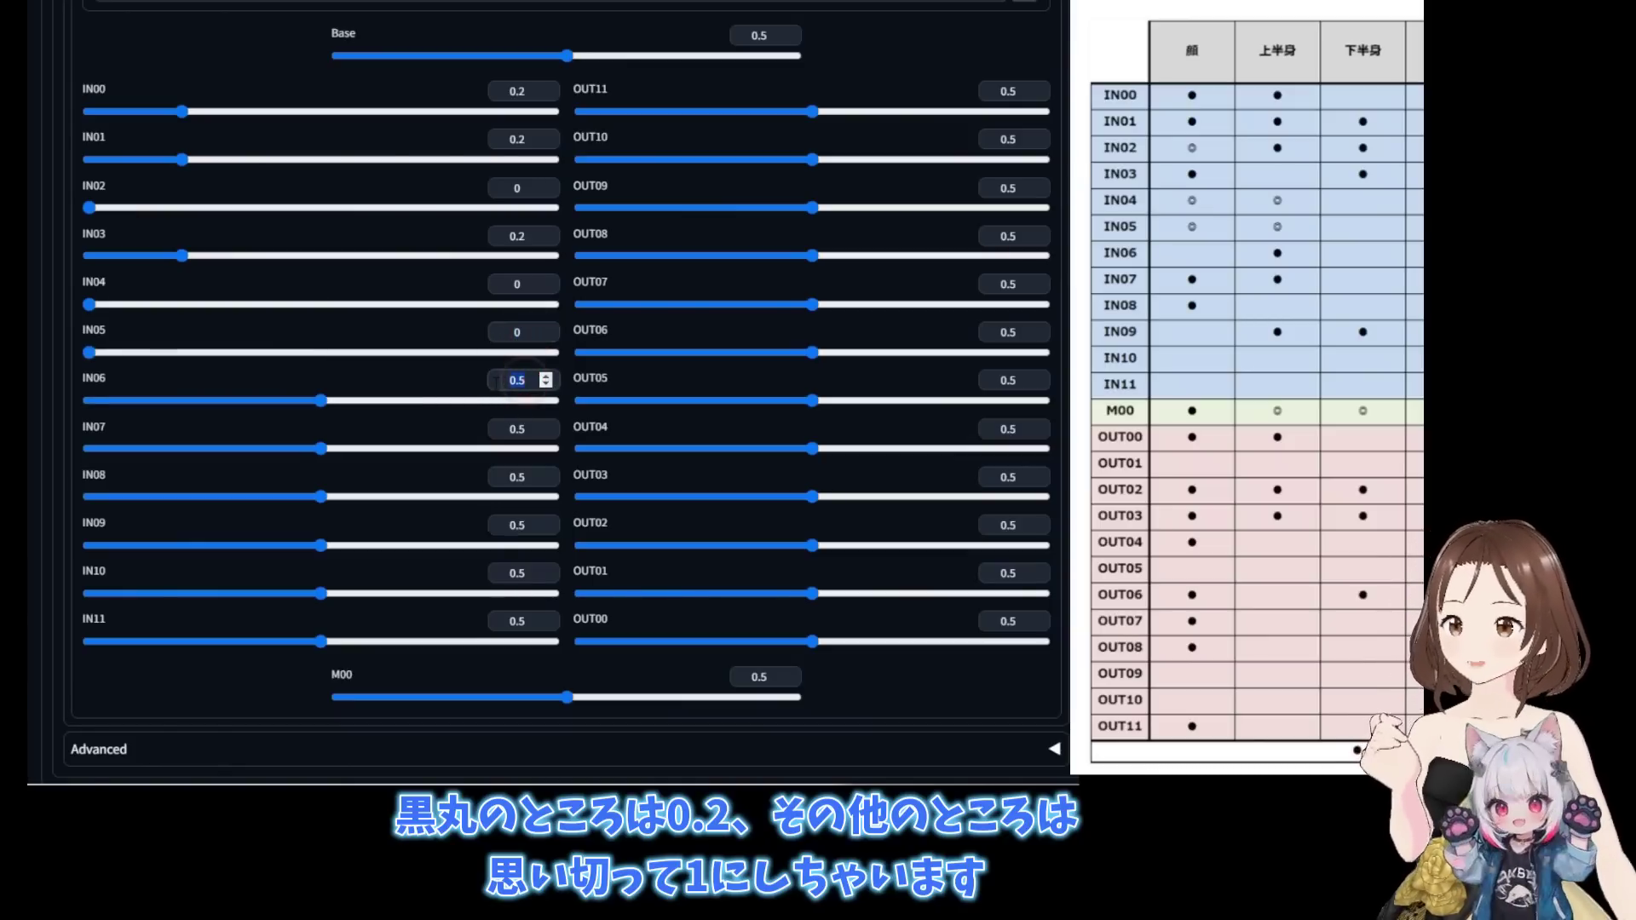
{"action": "type", "text": "1"}
{"action": "left_click", "coordinate": [525, 429]}
{"action": "key", "text": "BackSpace"}
{"action": "type", "text": "2"}
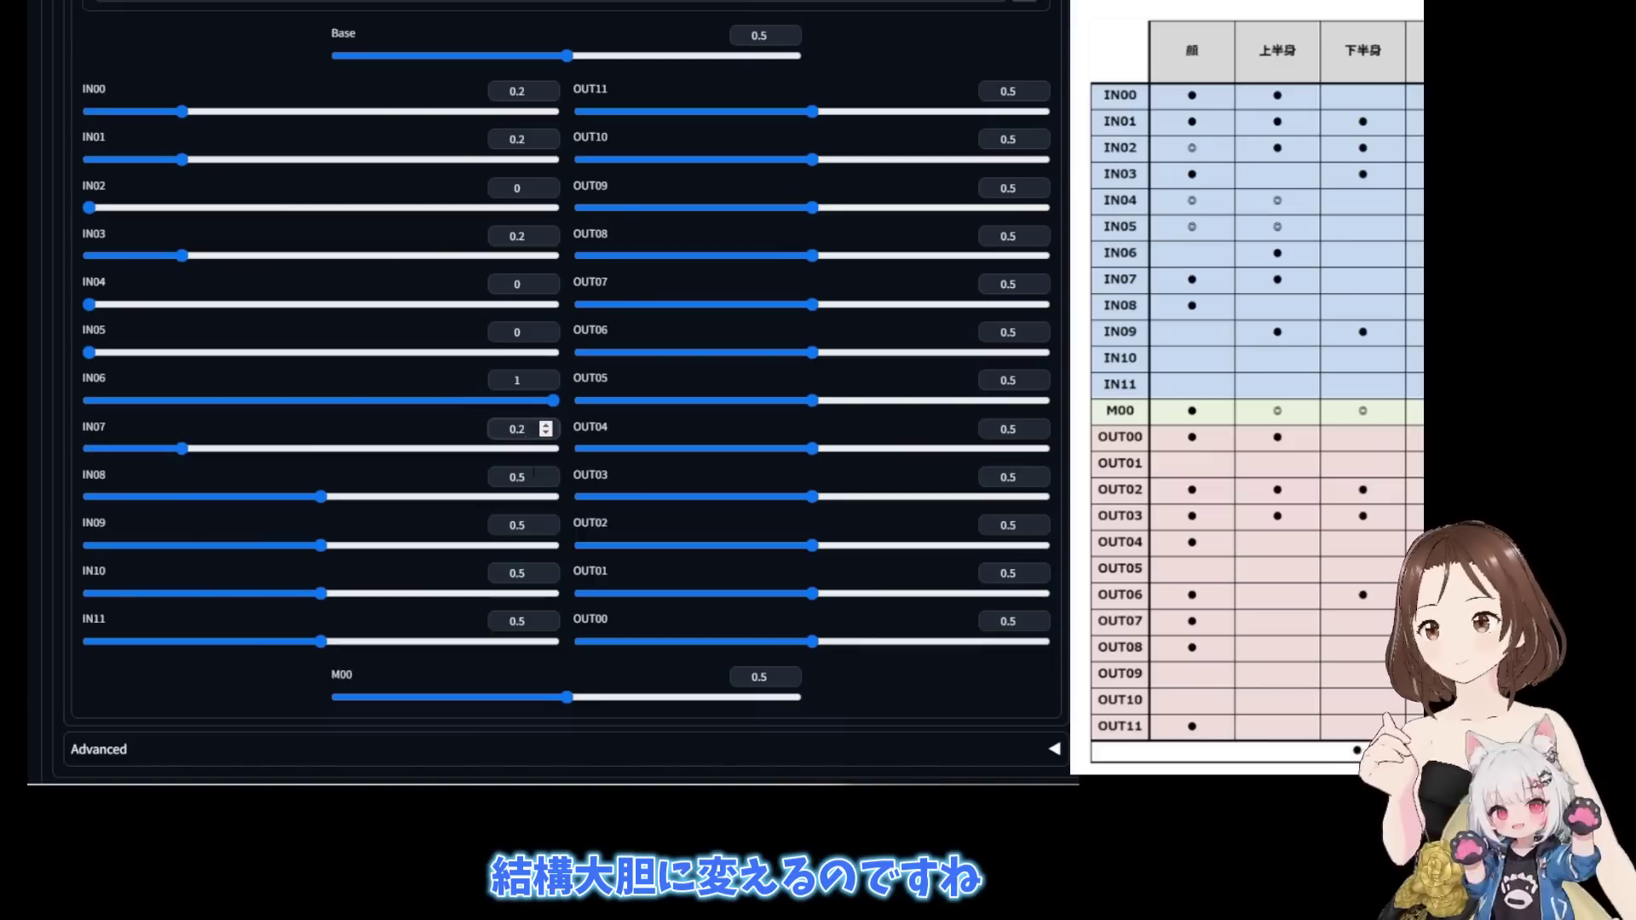
{"action": "left_click", "coordinate": [527, 477]}
{"action": "key", "text": "BackSpace"}
{"action": "type", "text": "2"}
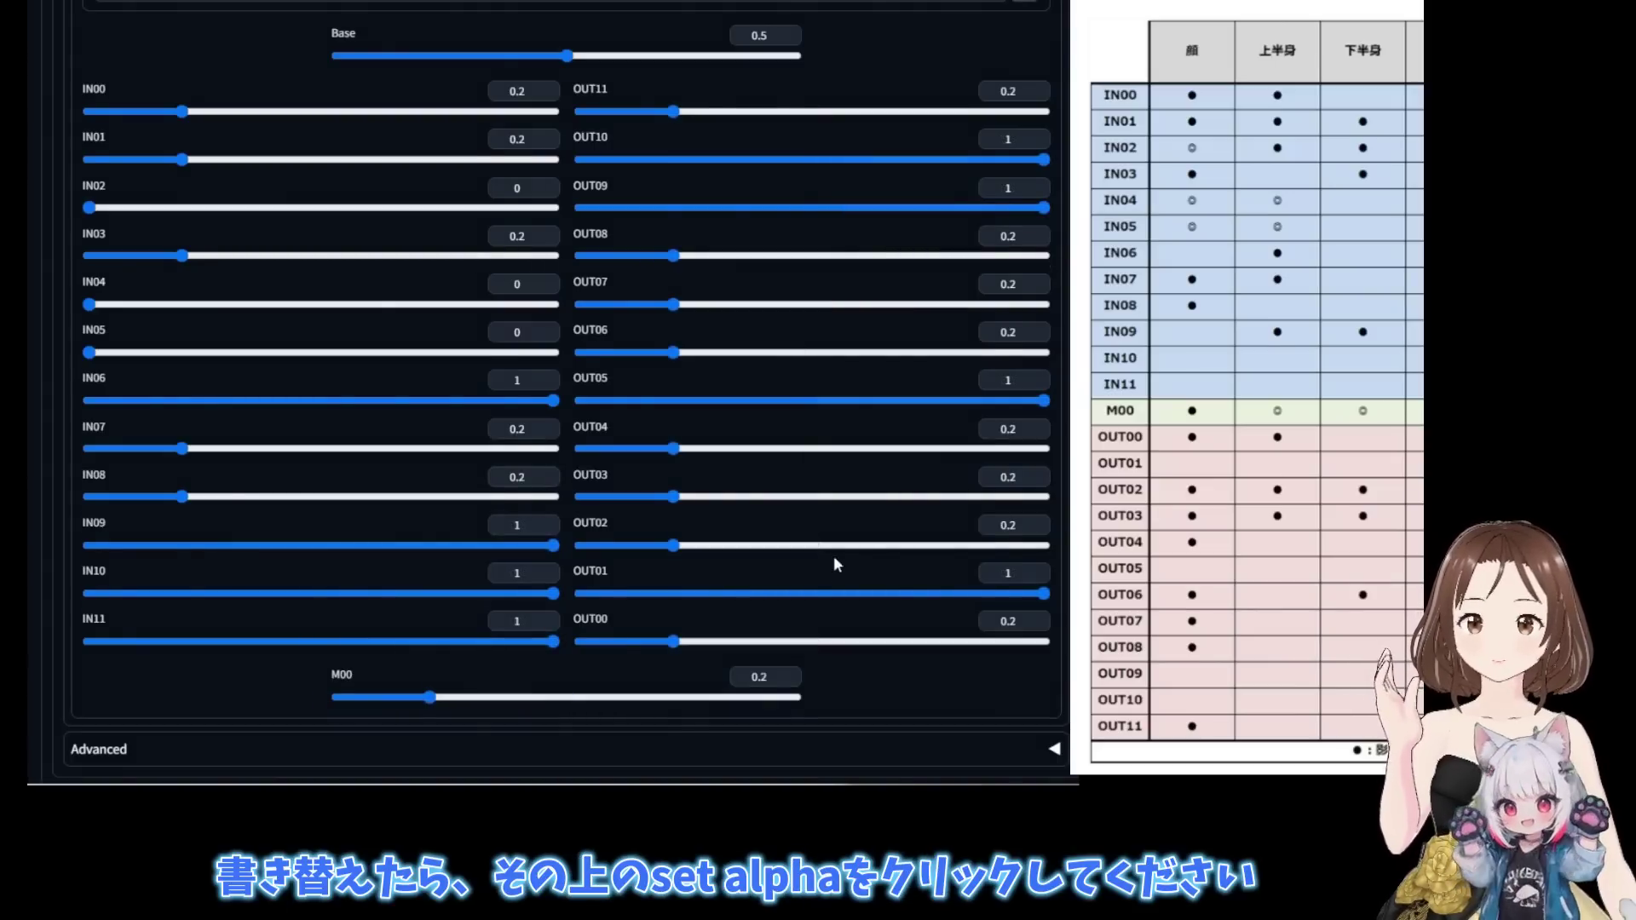
Transfer the slider values to the alpha weights string, then merge the models and generate an image.
{"action": "scroll", "coordinate": [833, 556], "scroll_direction": "up", "scroll_amount": 4}
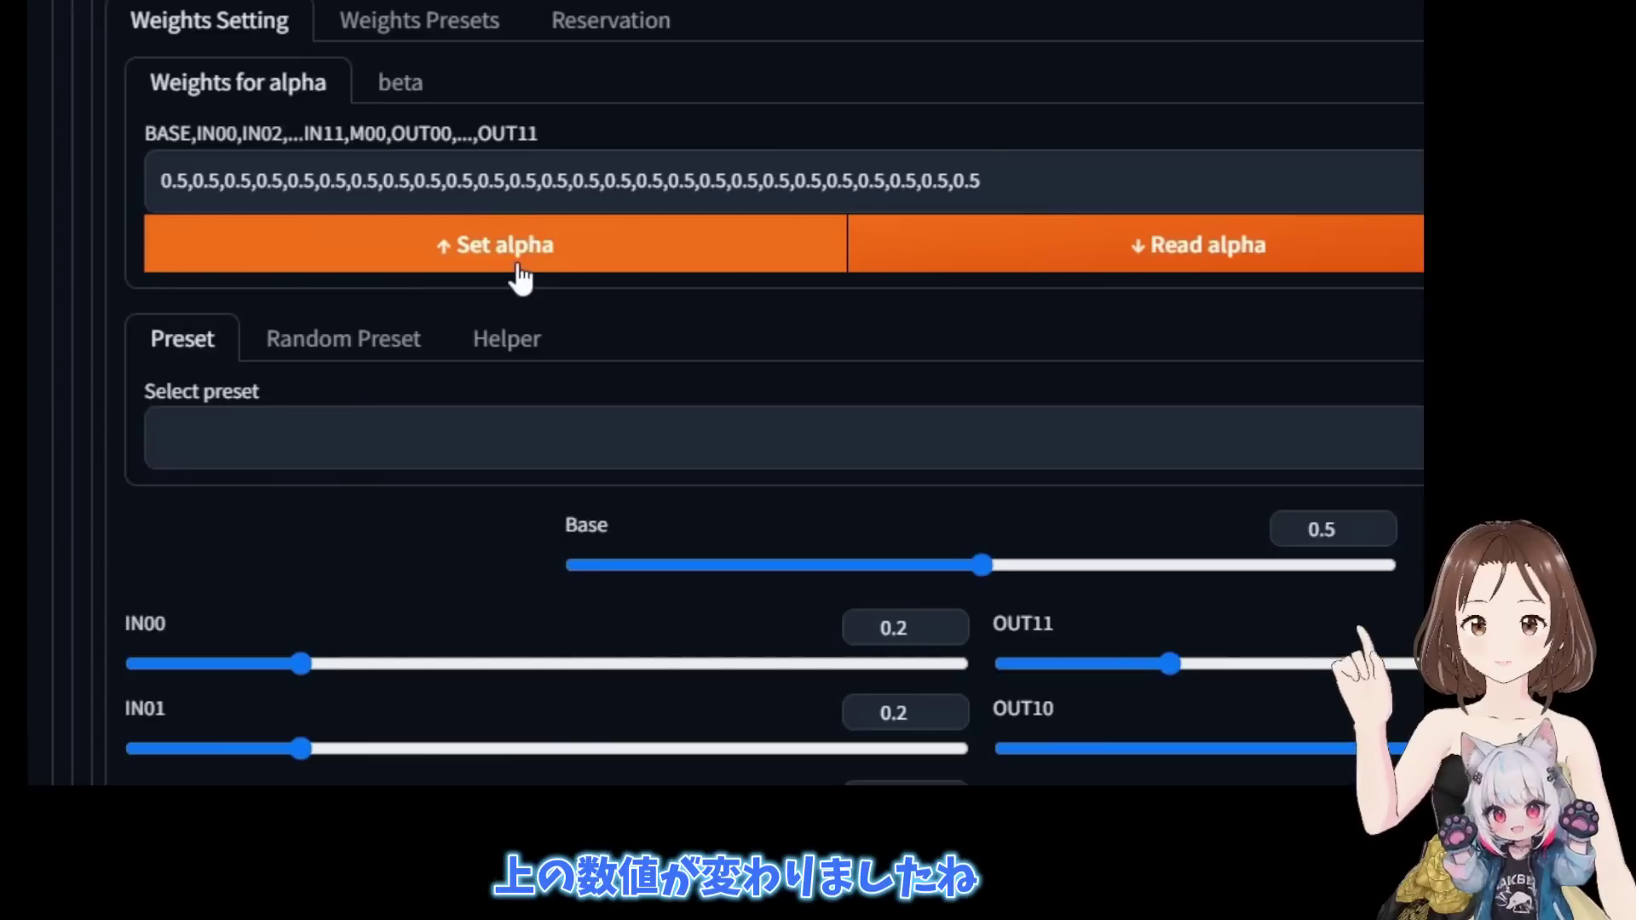
{"action": "left_click", "coordinate": [518, 266]}
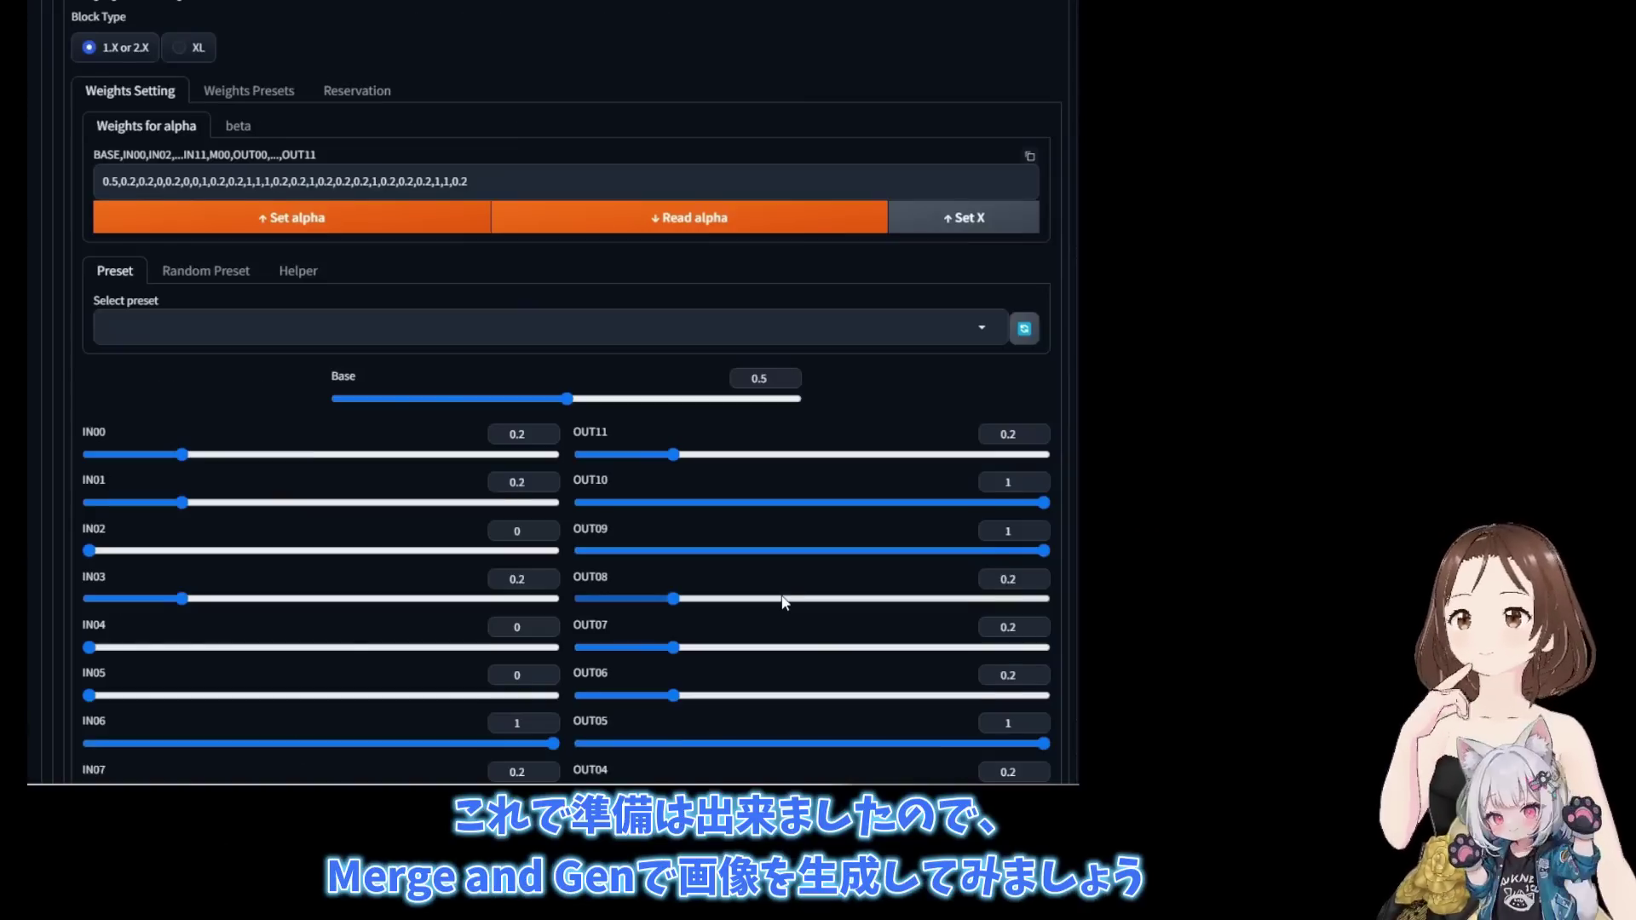
{"action": "scroll", "coordinate": [781, 595], "scroll_direction": "up", "scroll_amount": 8}
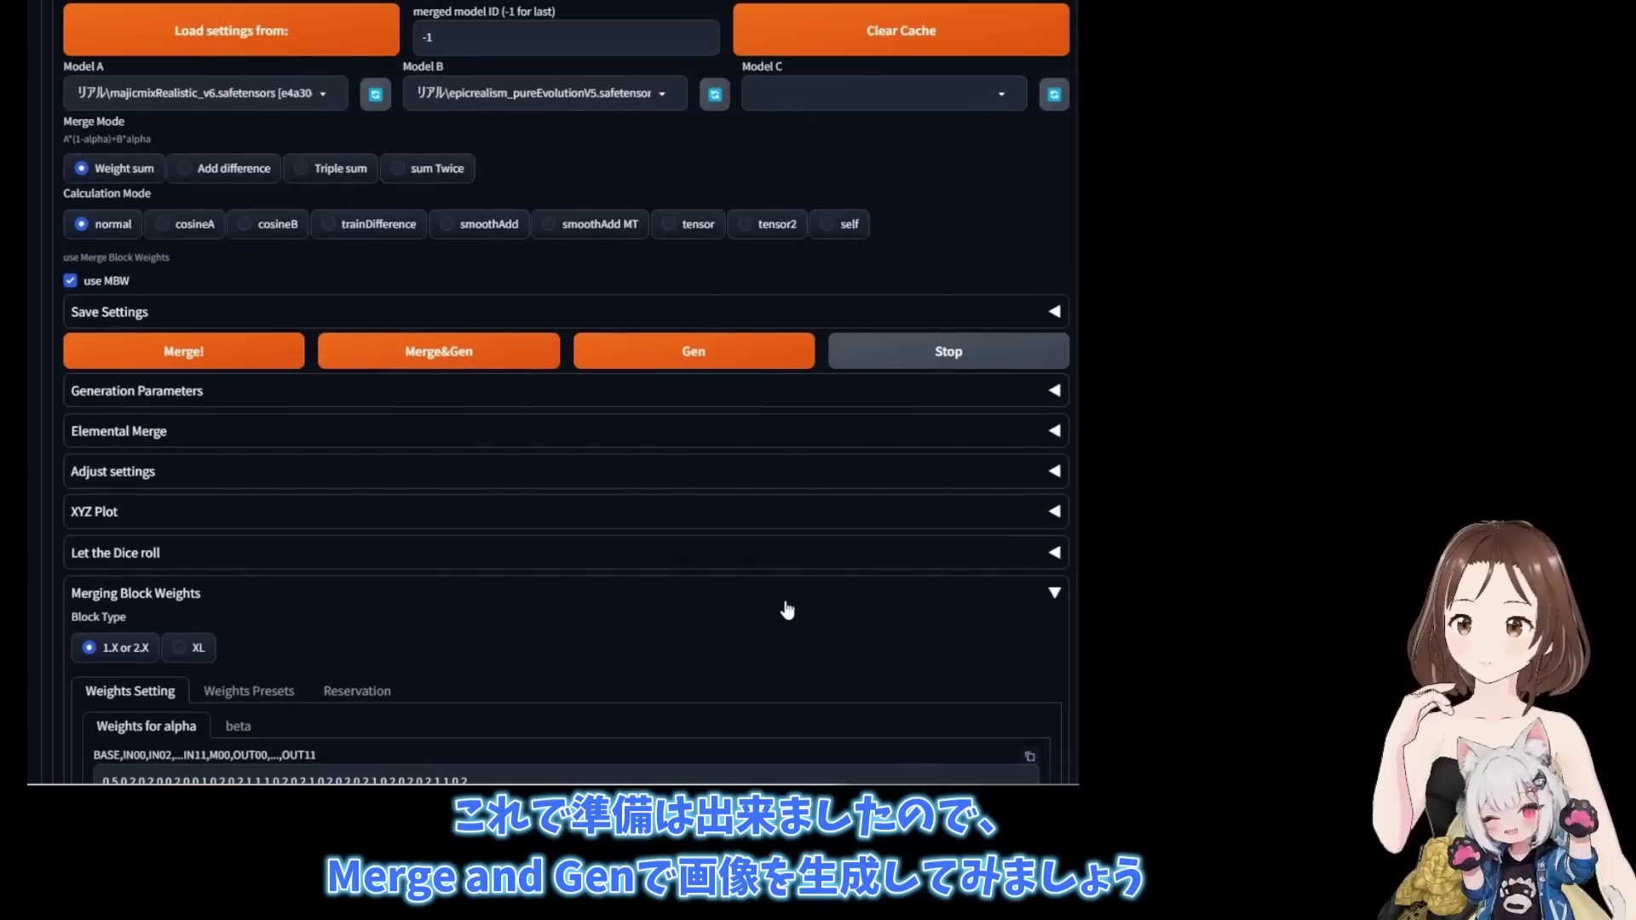
{"action": "left_click", "coordinate": [470, 365]}
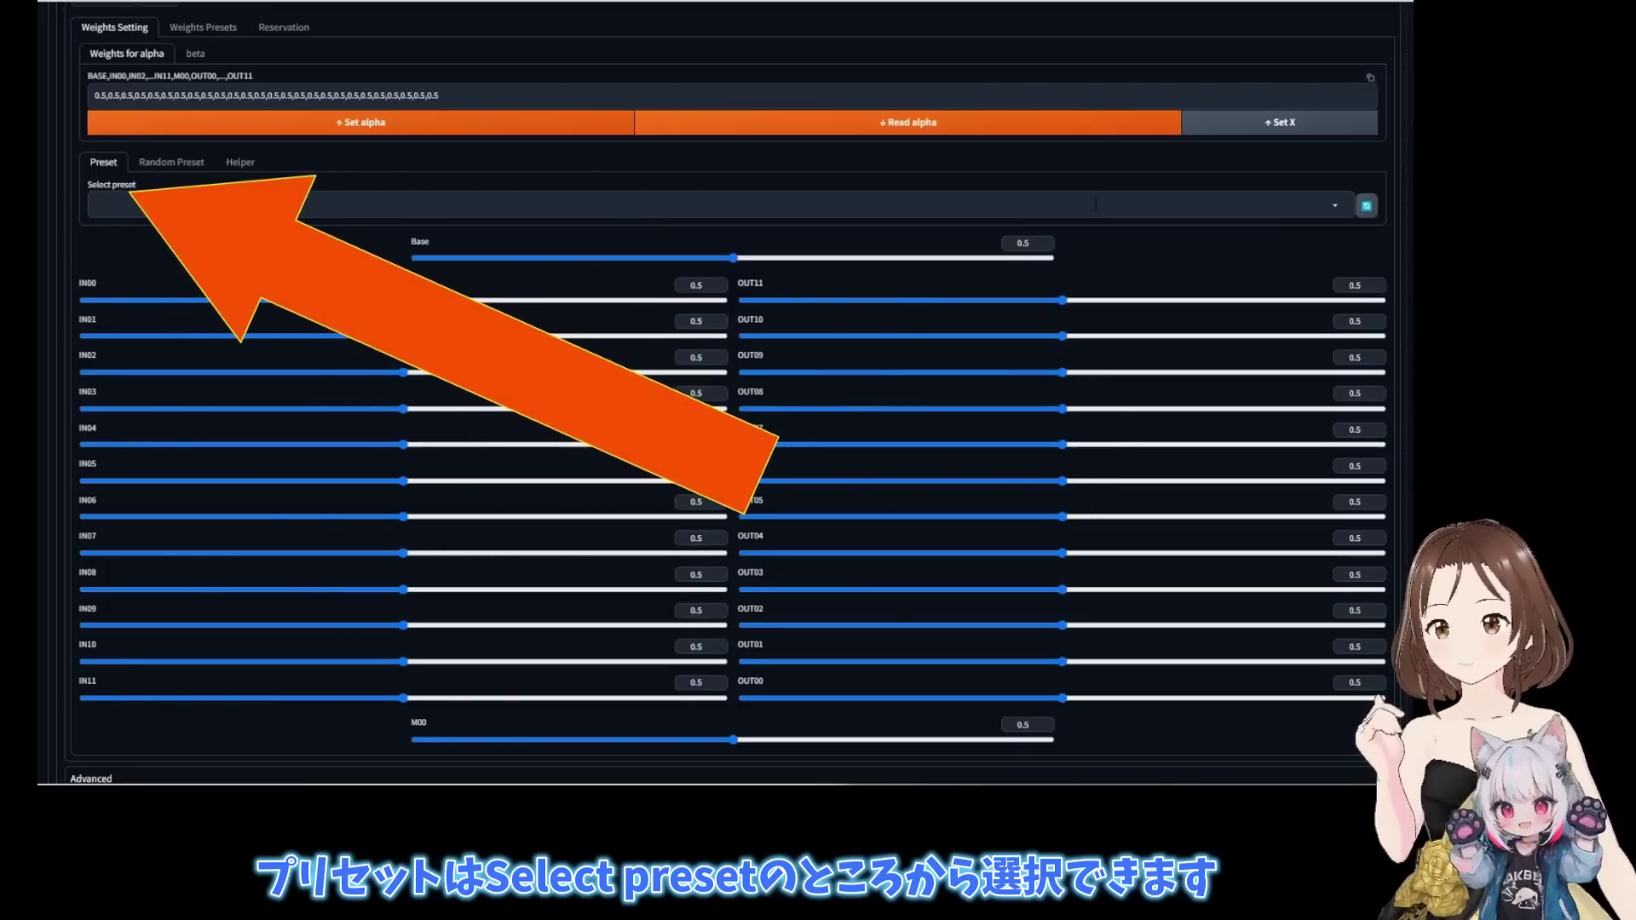
Set the XYZ Plot's X type to mbw alpha and use the GRAD_A preset's block weights as its sequential merge parameters.
{"action": "left_click", "coordinate": [239, 205]}
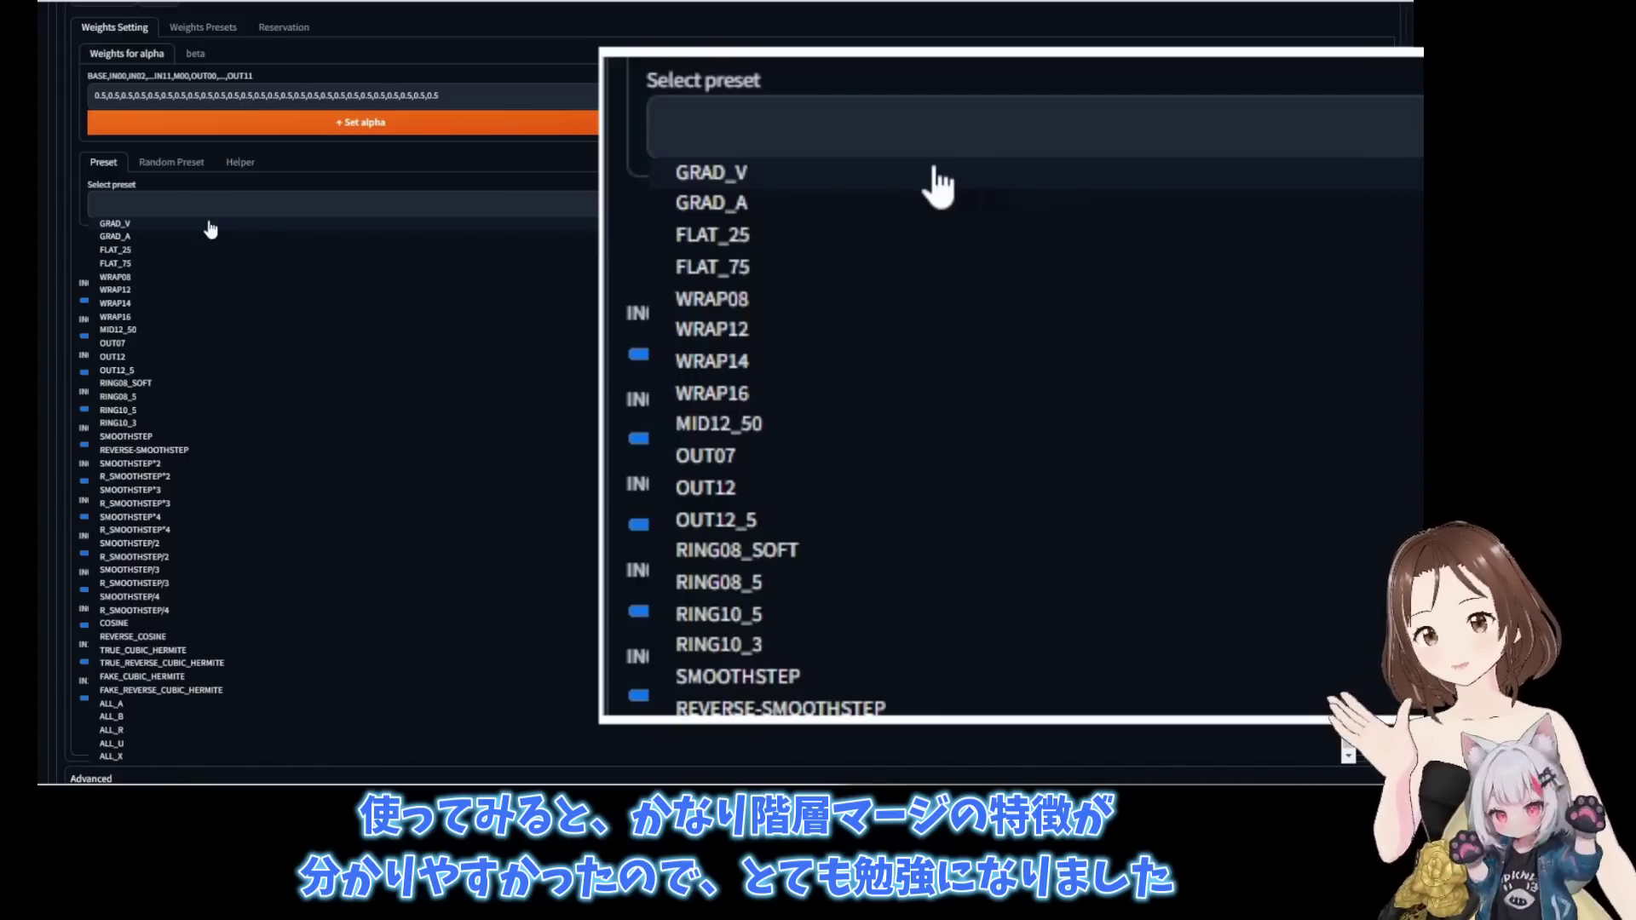
{"action": "left_click", "coordinate": [125, 225]}
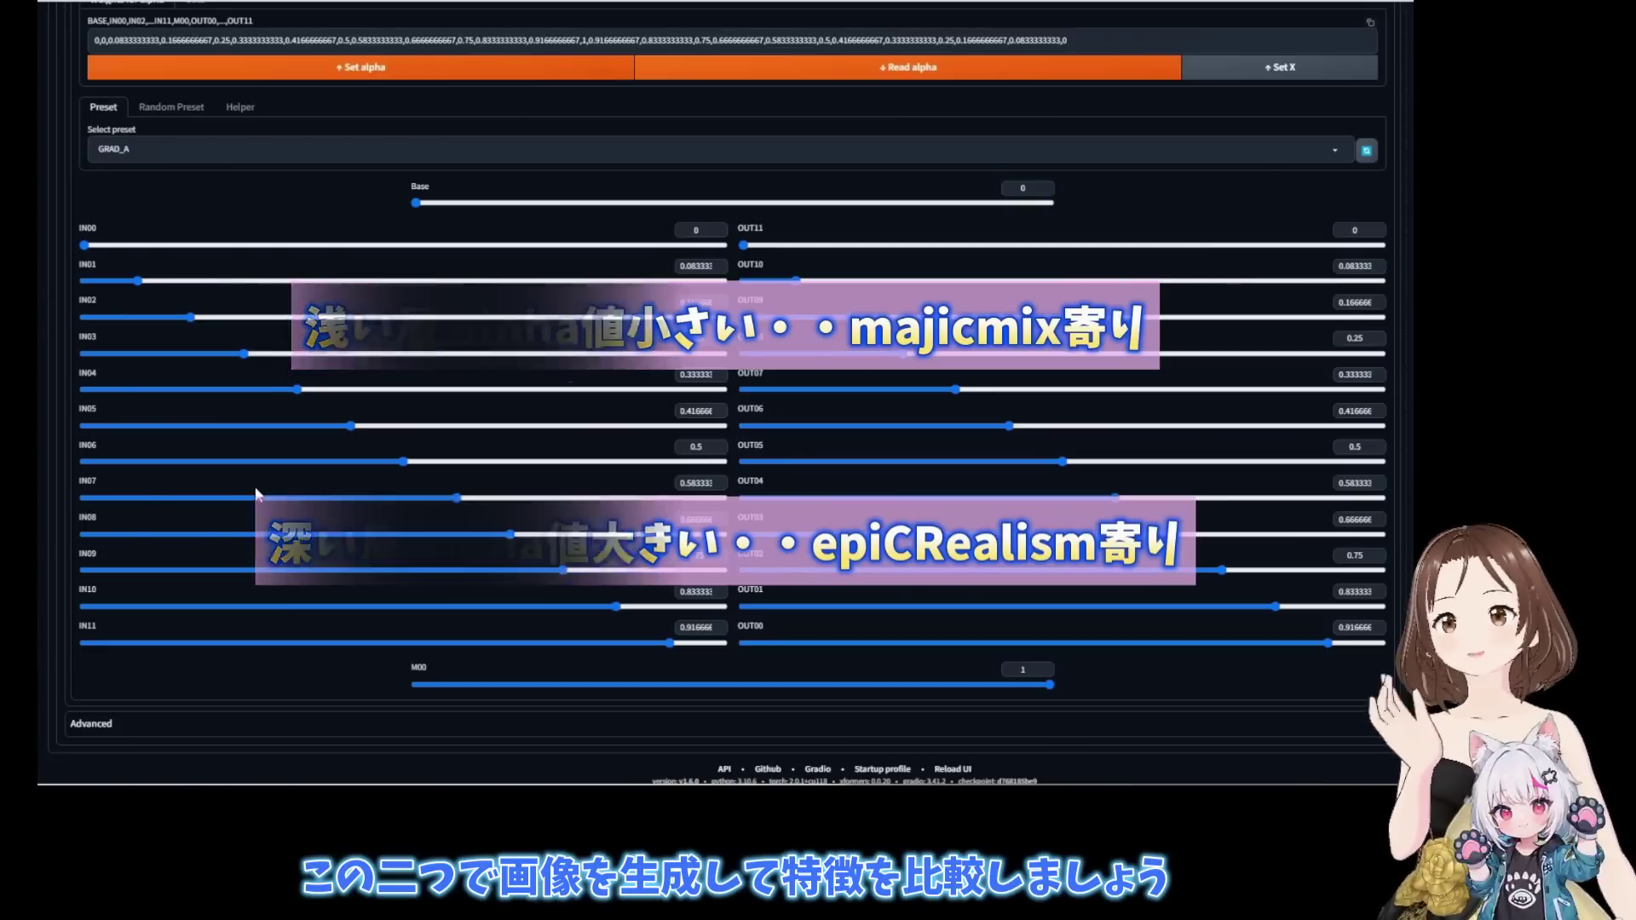
{"action": "scroll", "coordinate": [437, 139], "scroll_direction": "up", "scroll_amount": 1}
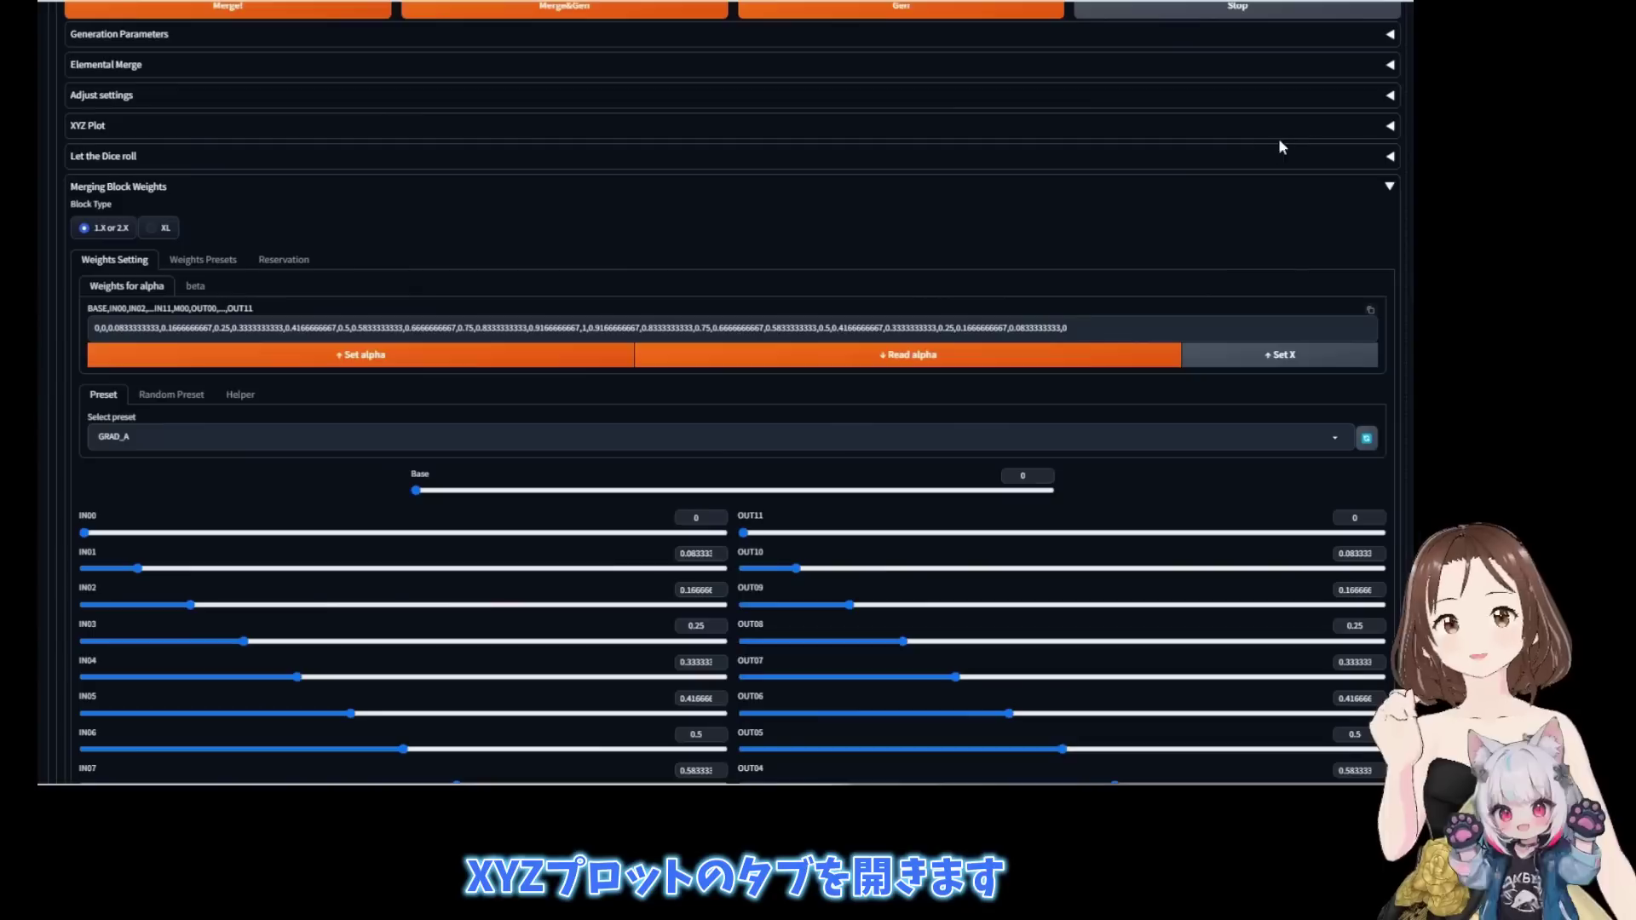
{"action": "left_click", "coordinate": [1389, 128]}
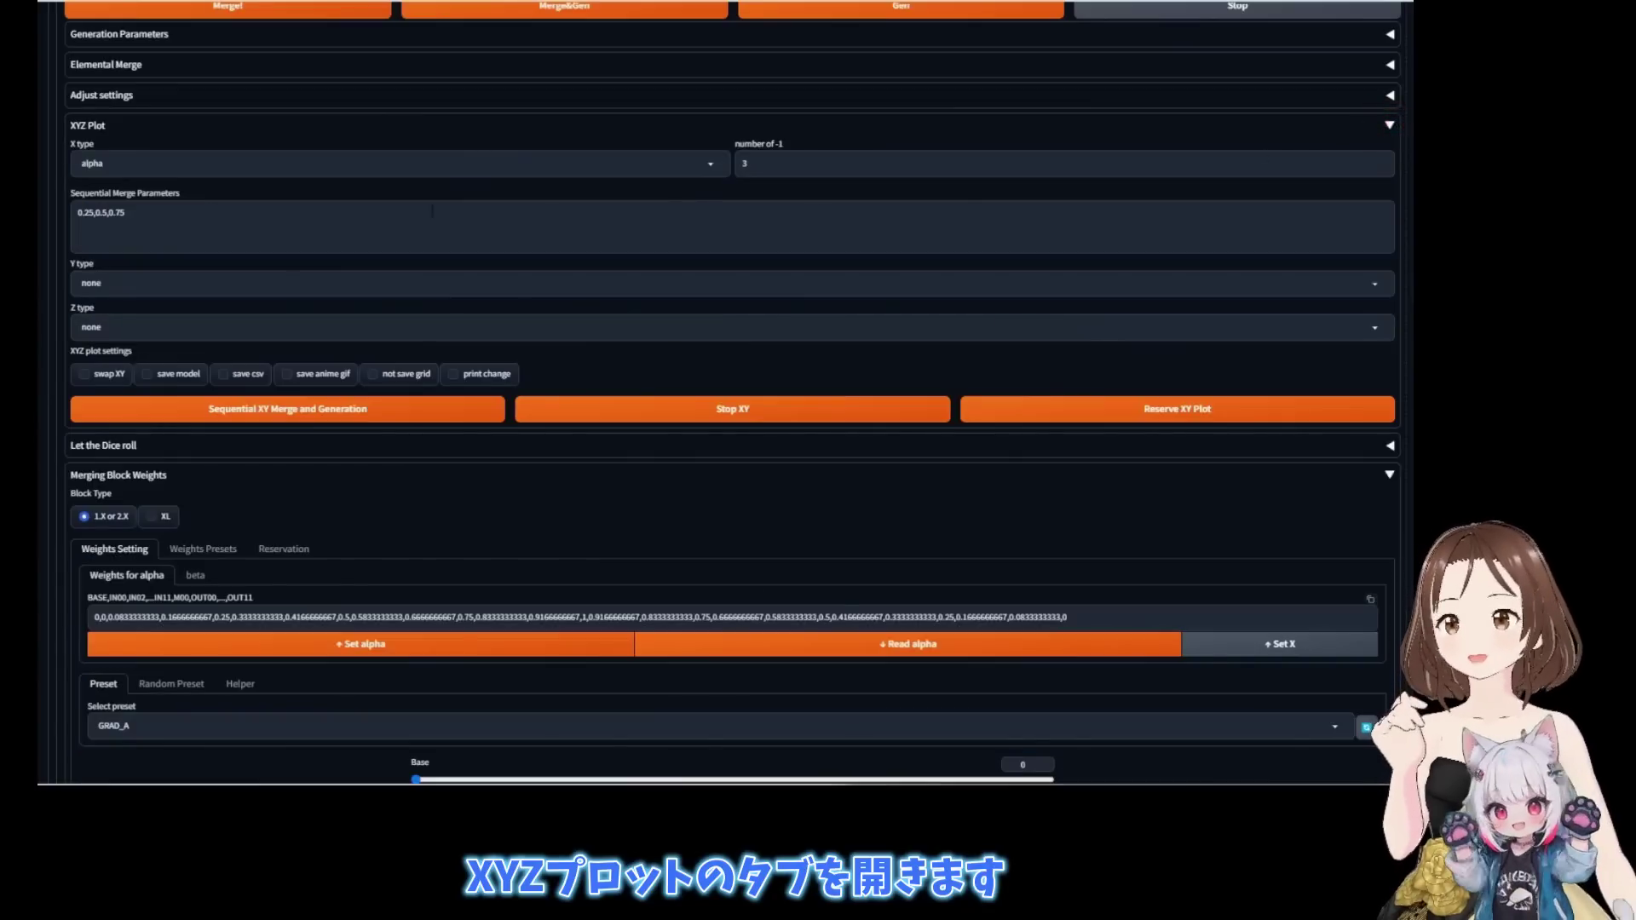
{"action": "left_click", "coordinate": [714, 169]}
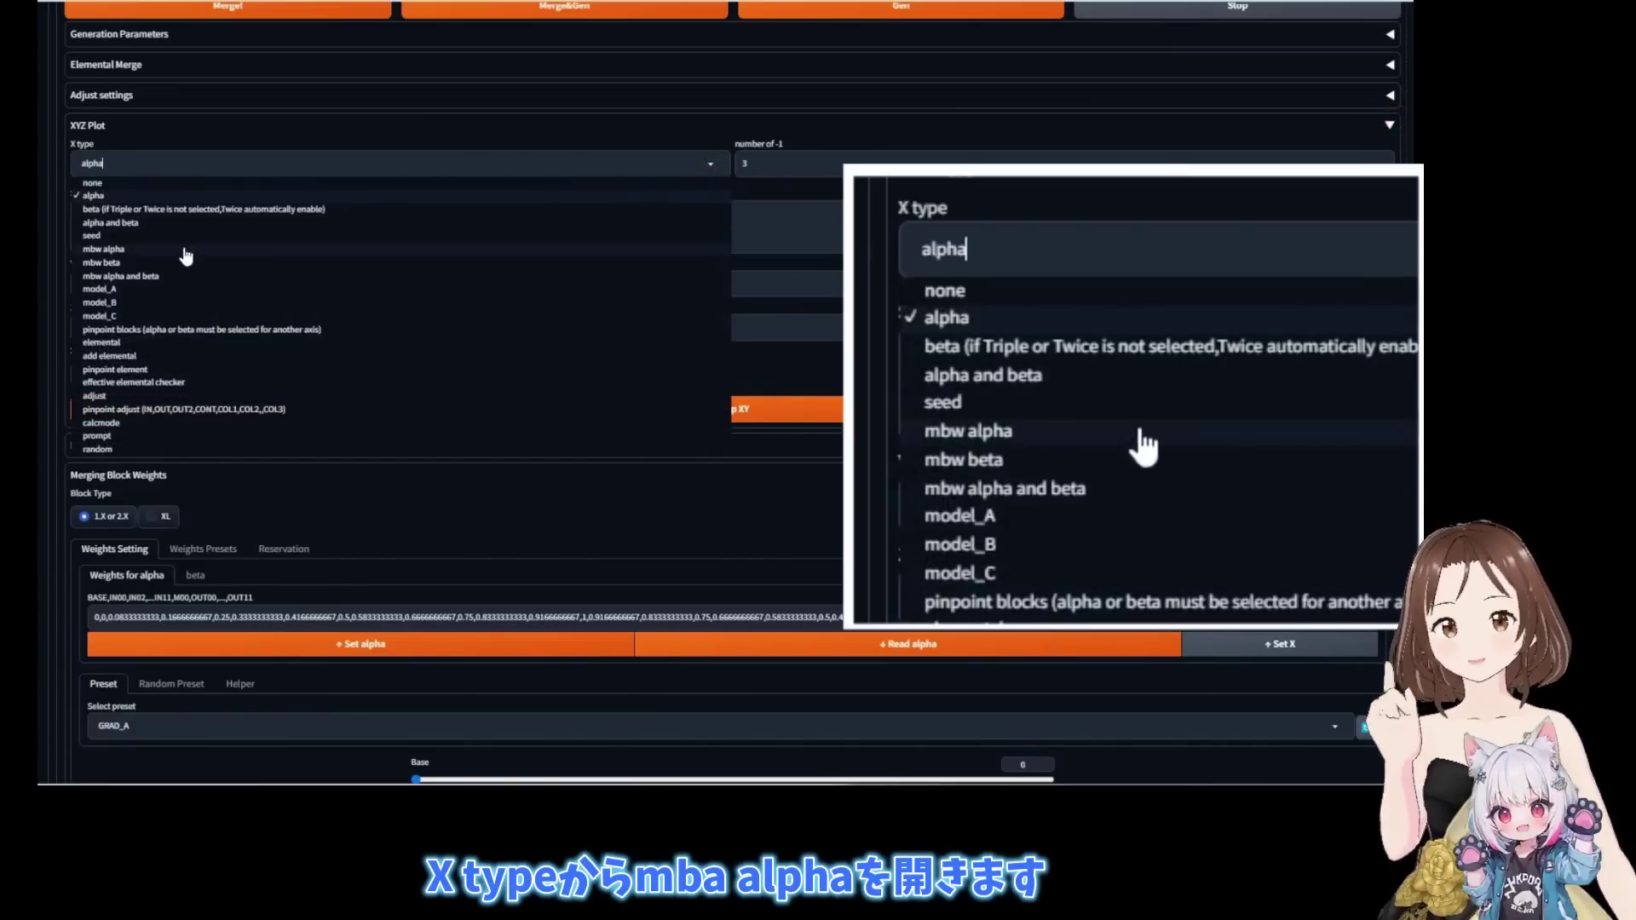
{"action": "left_click", "coordinate": [111, 250]}
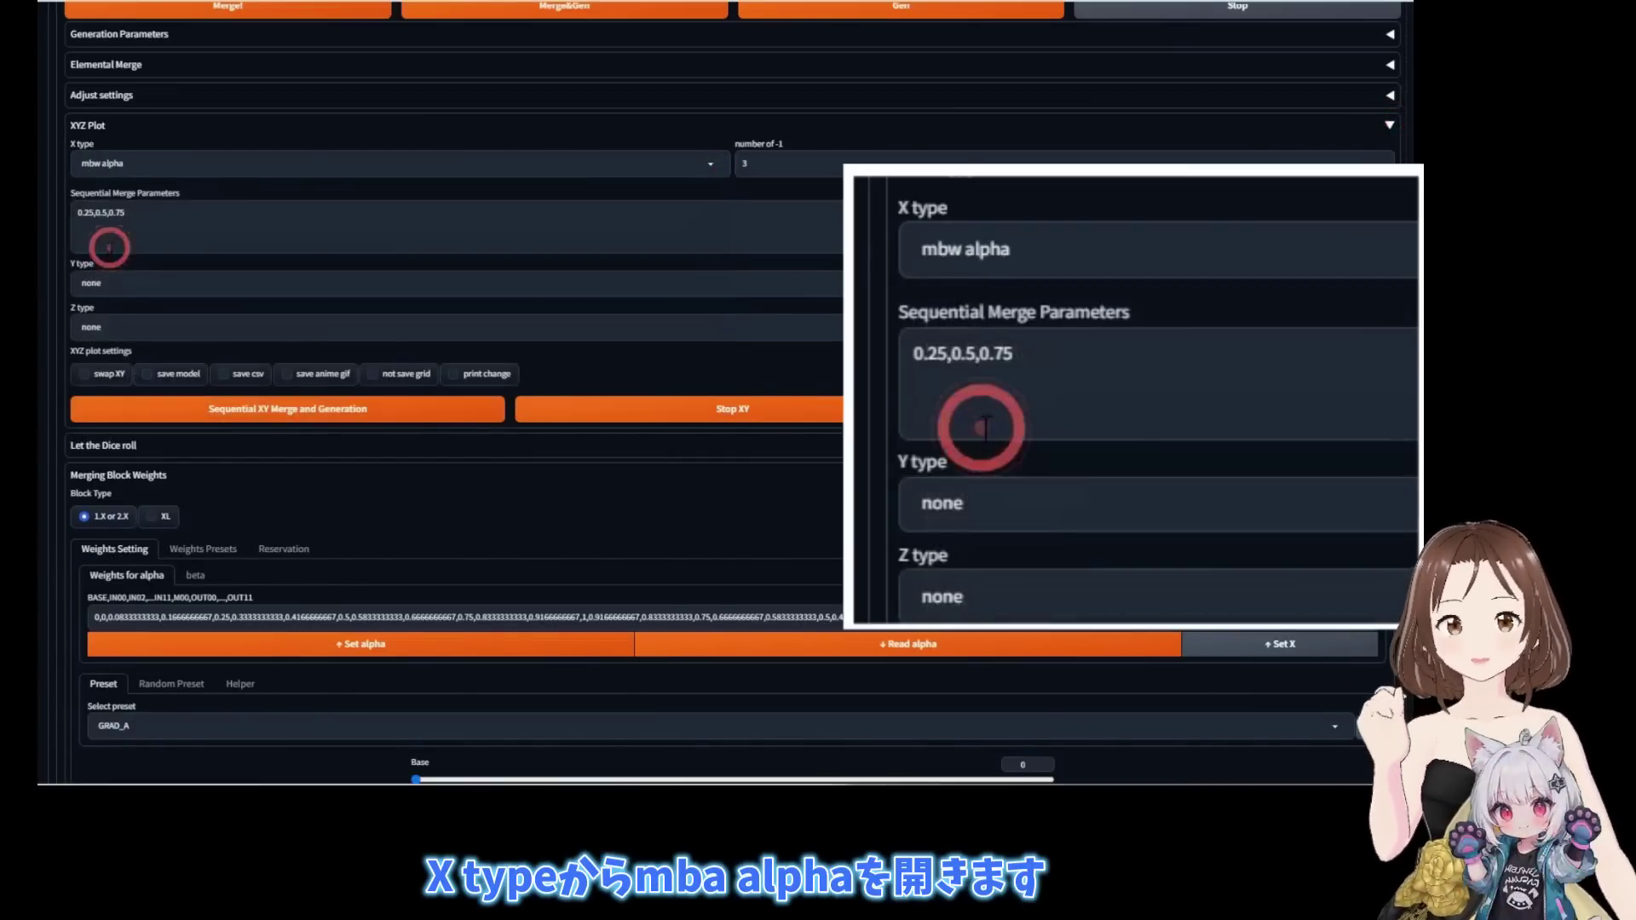
{"action": "triple_click", "coordinate": [136, 212]}
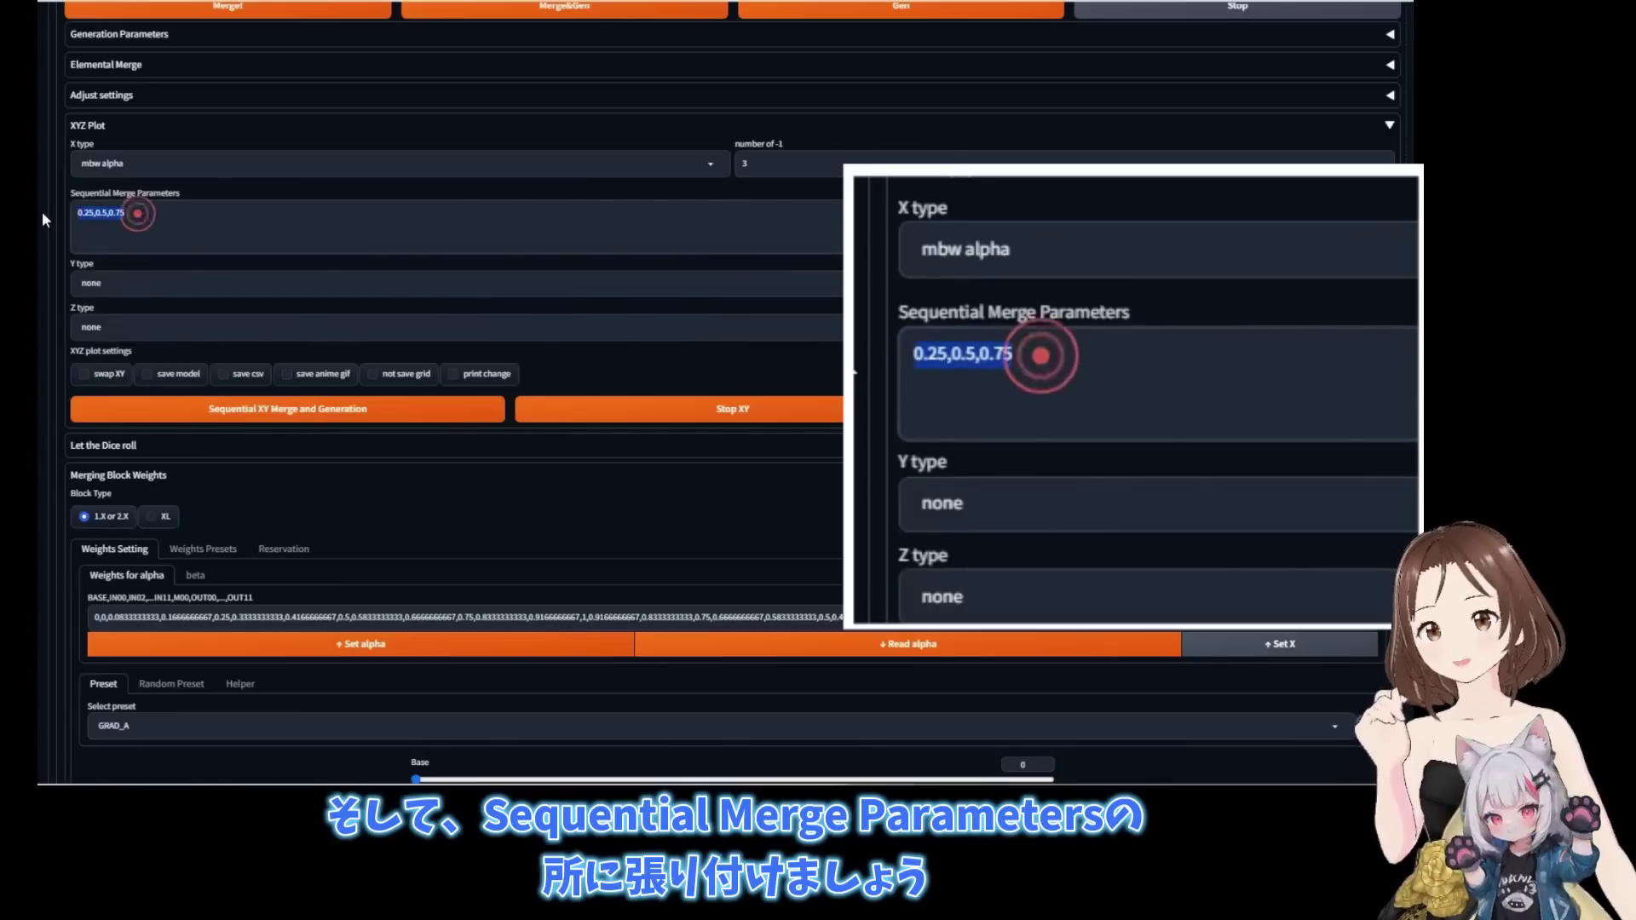
{"action": "key", "text": "ctrl+v"}
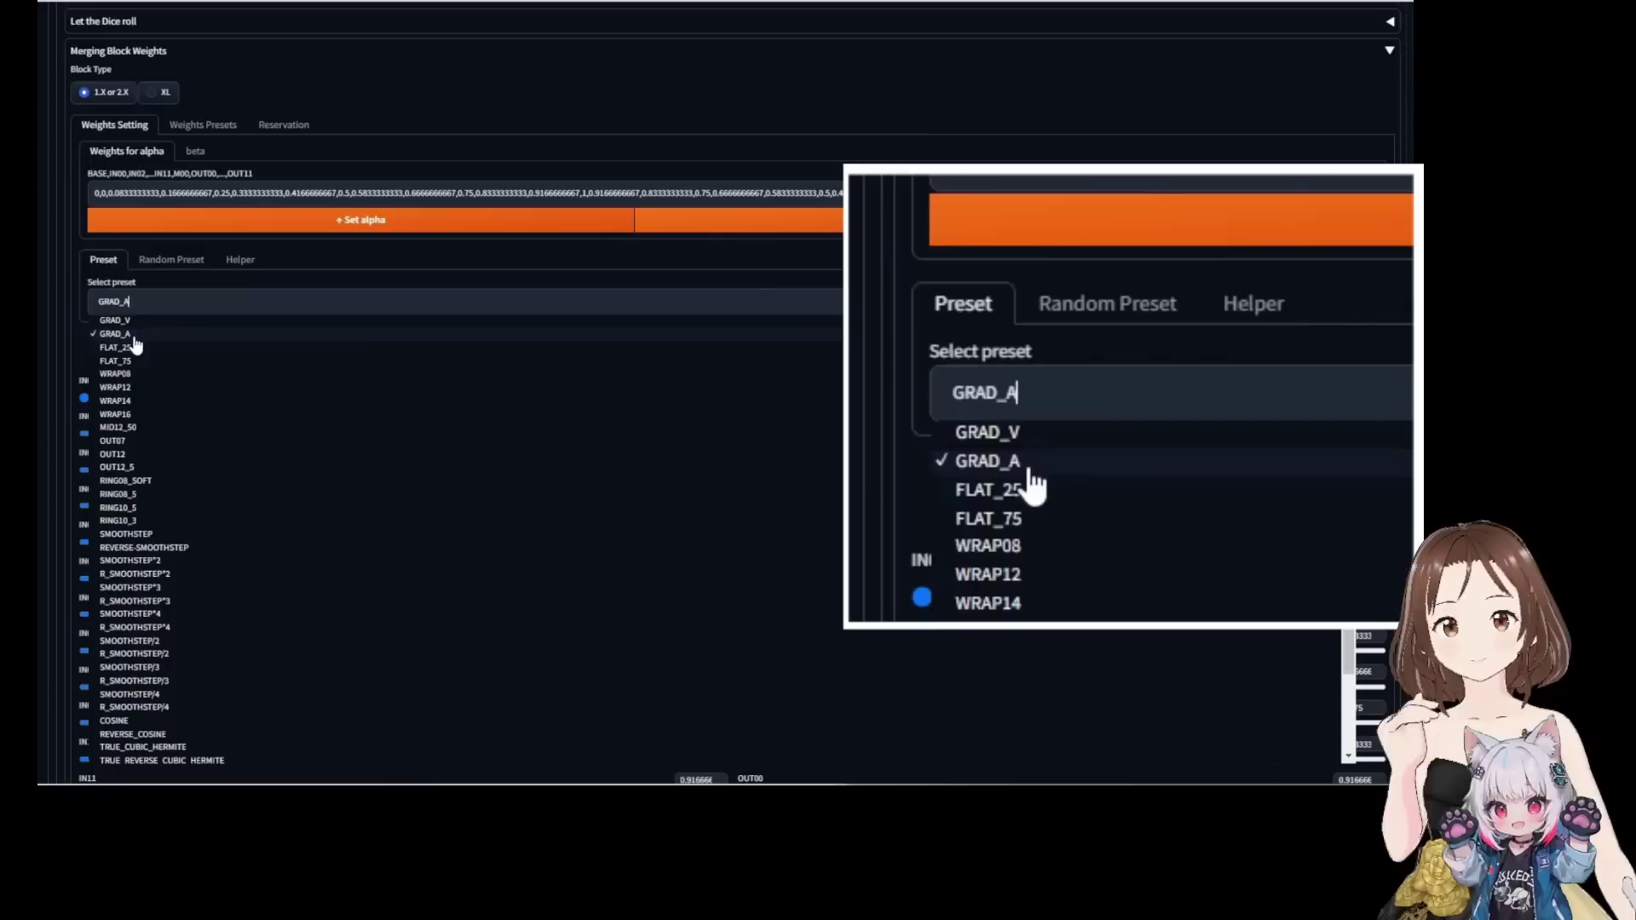
Load the GRAD_V preset into the alpha weights and insert its values as a line above GRAD_A in the sequential merge parameters.
{"action": "left_click", "coordinate": [118, 320]}
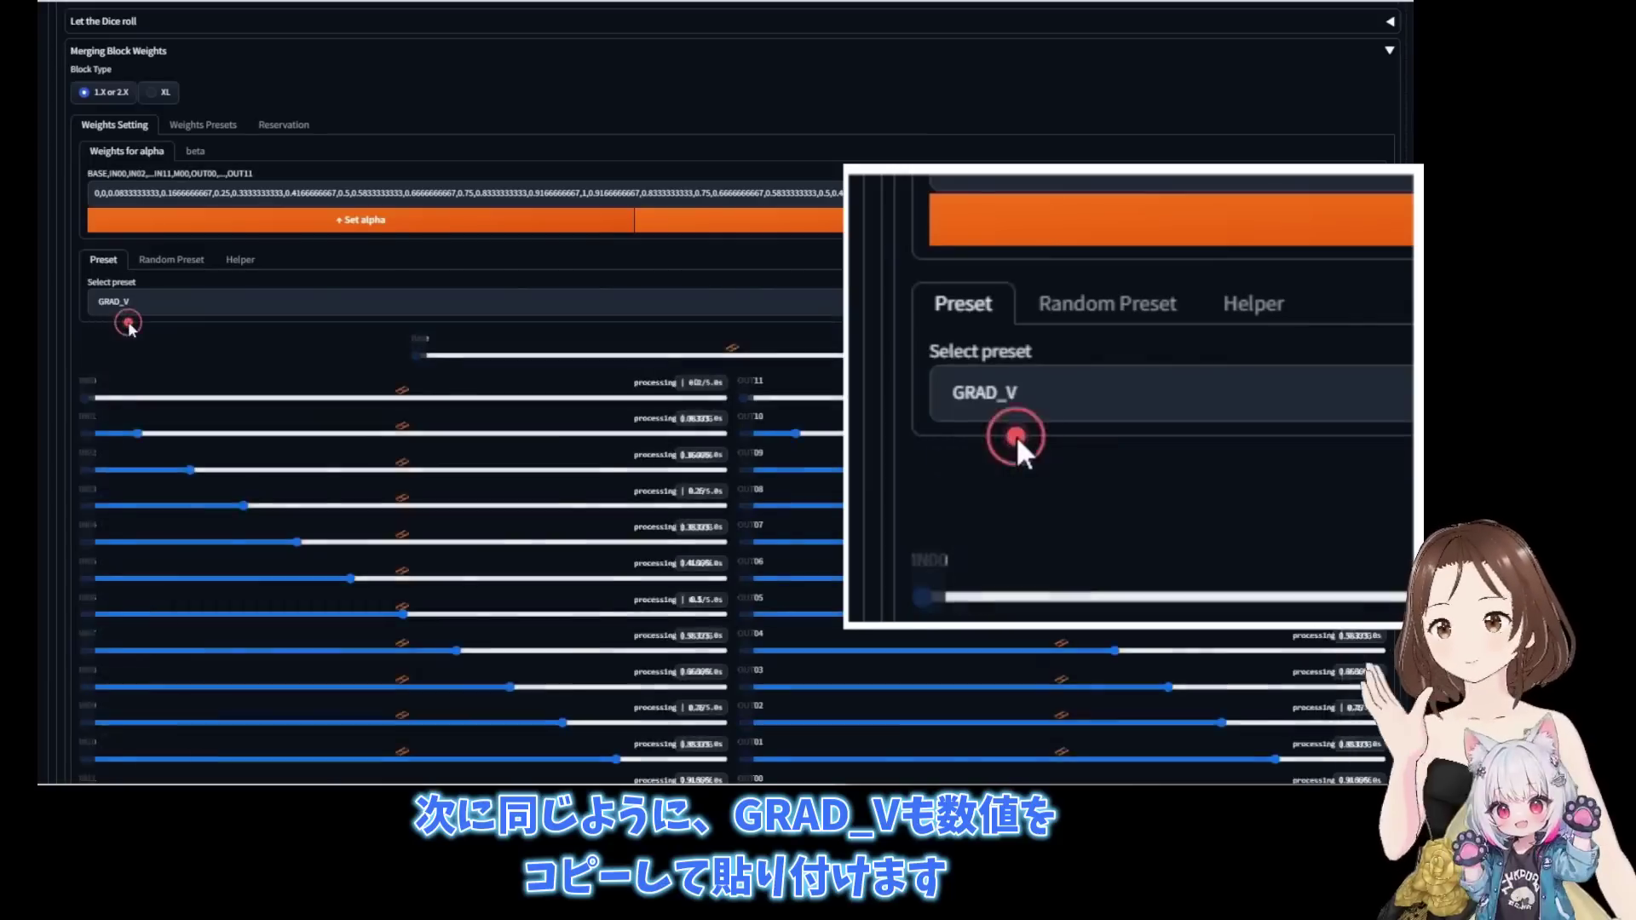
{"action": "left_click", "coordinate": [366, 220]}
{"action": "scroll", "coordinate": [366, 256], "scroll_direction": "up", "scroll_amount": 6}
{"action": "left_click", "coordinate": [79, 299]}
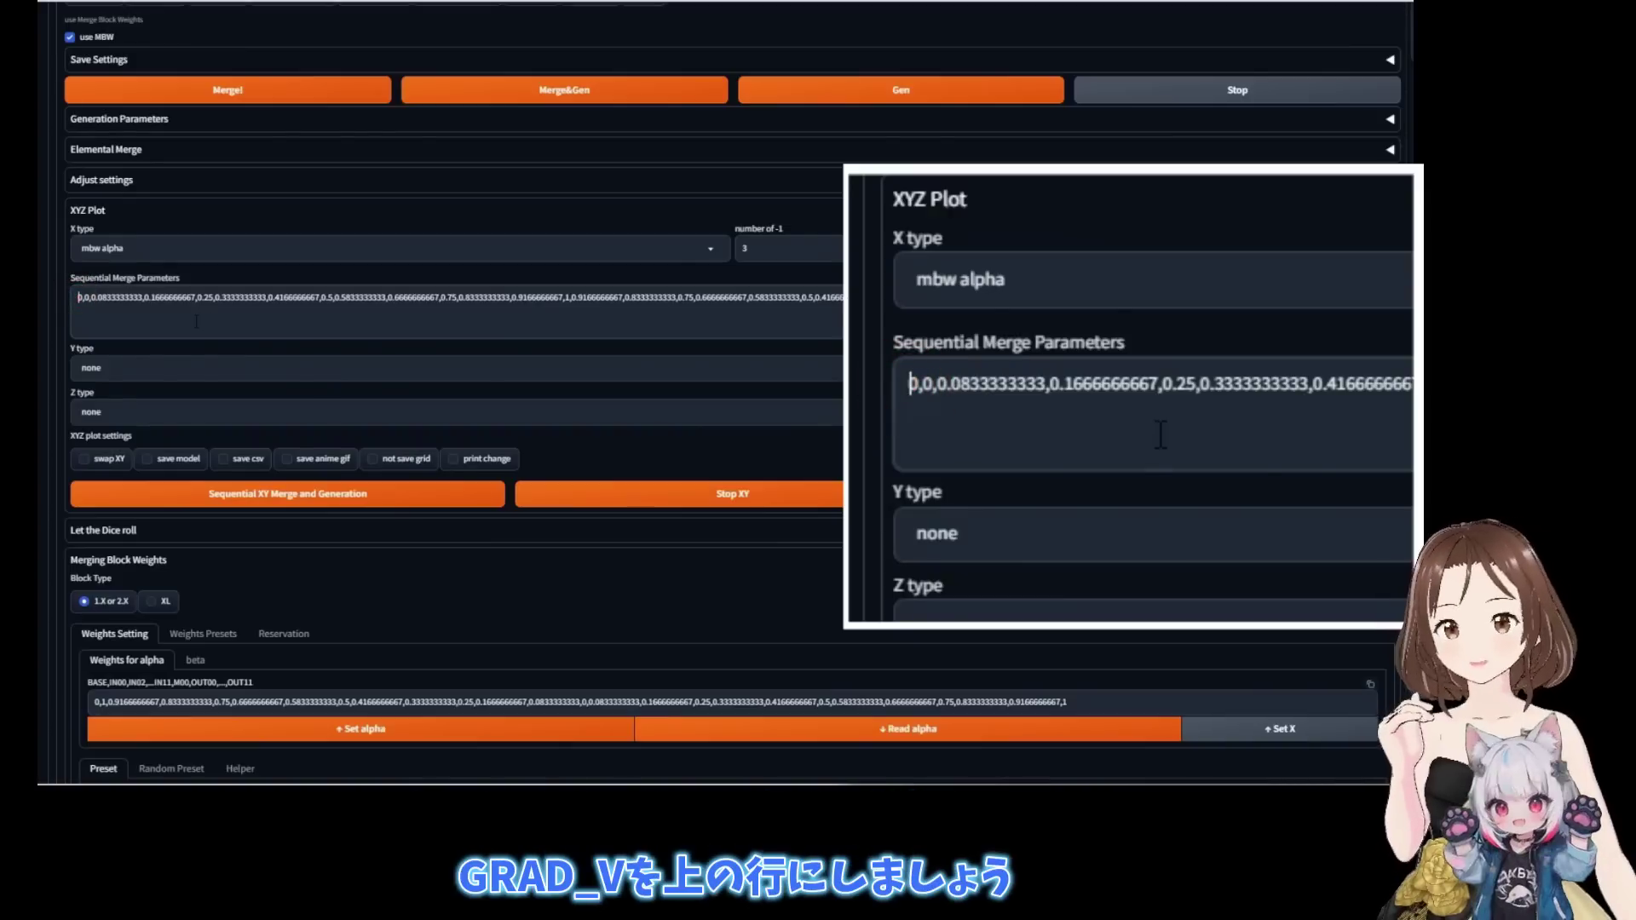
{"action": "key", "text": "Return"}
{"action": "type", "text": "0,1,0.9166666667,0.8333333333,0.75,0.6666666667,0.5833333333,0.5,0.4166666667,0.3333333333,0.25,0.1666666667,0.0833333333,0,0.0833333333,0.1666666667,0.25,0.3333333333,0.4166666667,0.5,0.5833333333,0.6666666667,0.75,0.8333333333,0.9166666667,1"}
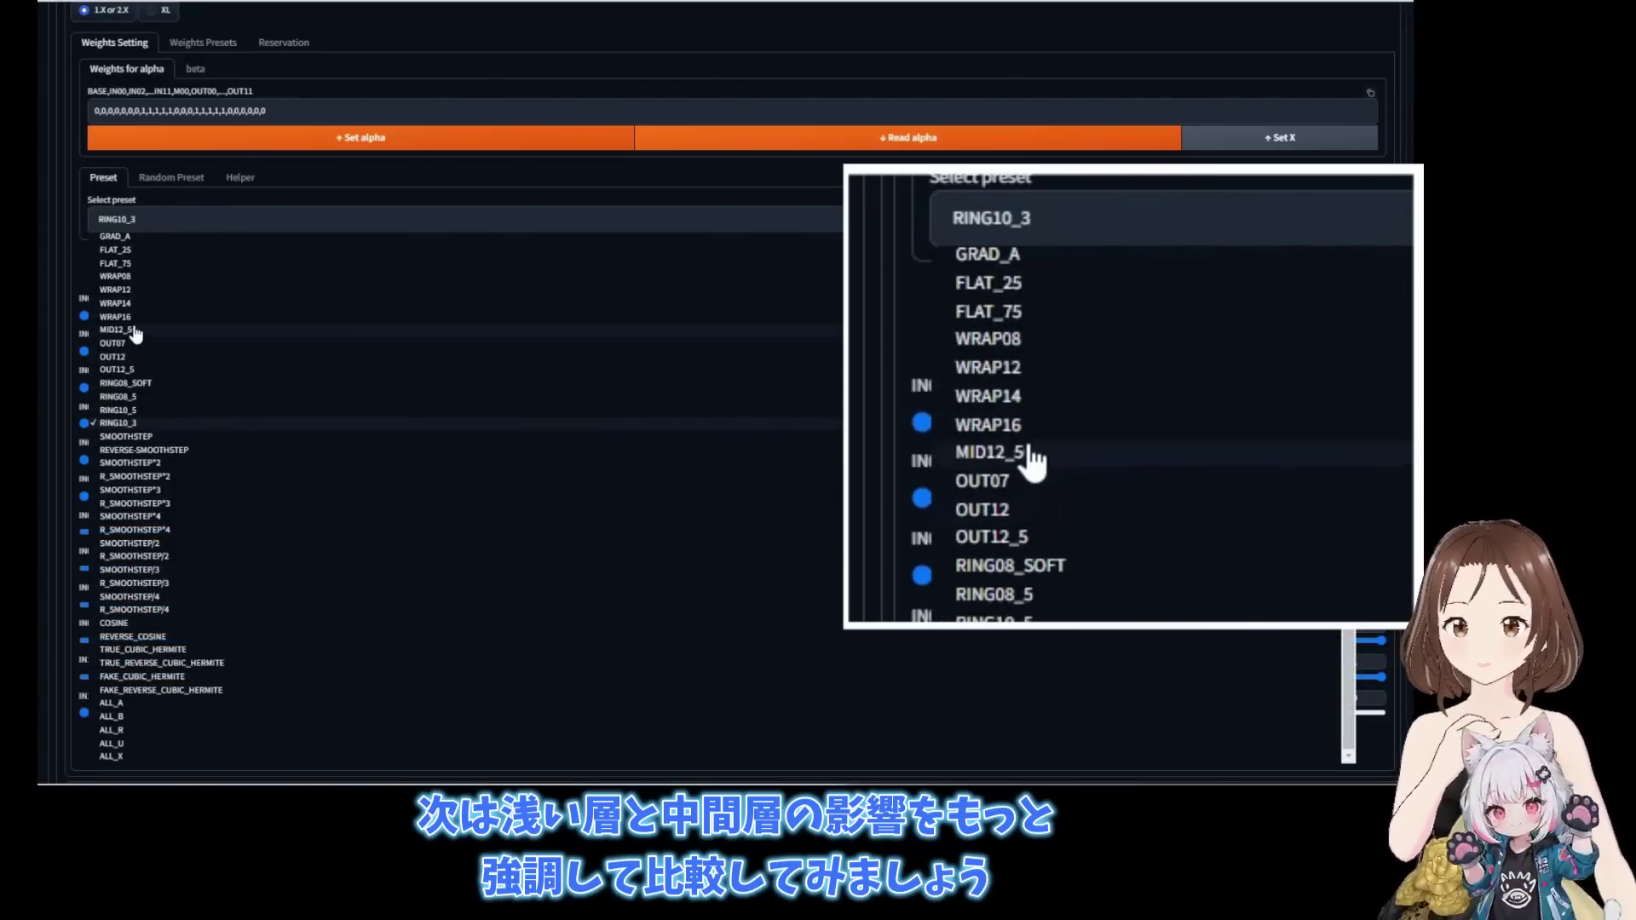
Load the block-weight presets WRAP12, RING10_3 and OUT12_5 one after another.
{"action": "left_click", "coordinate": [126, 292]}
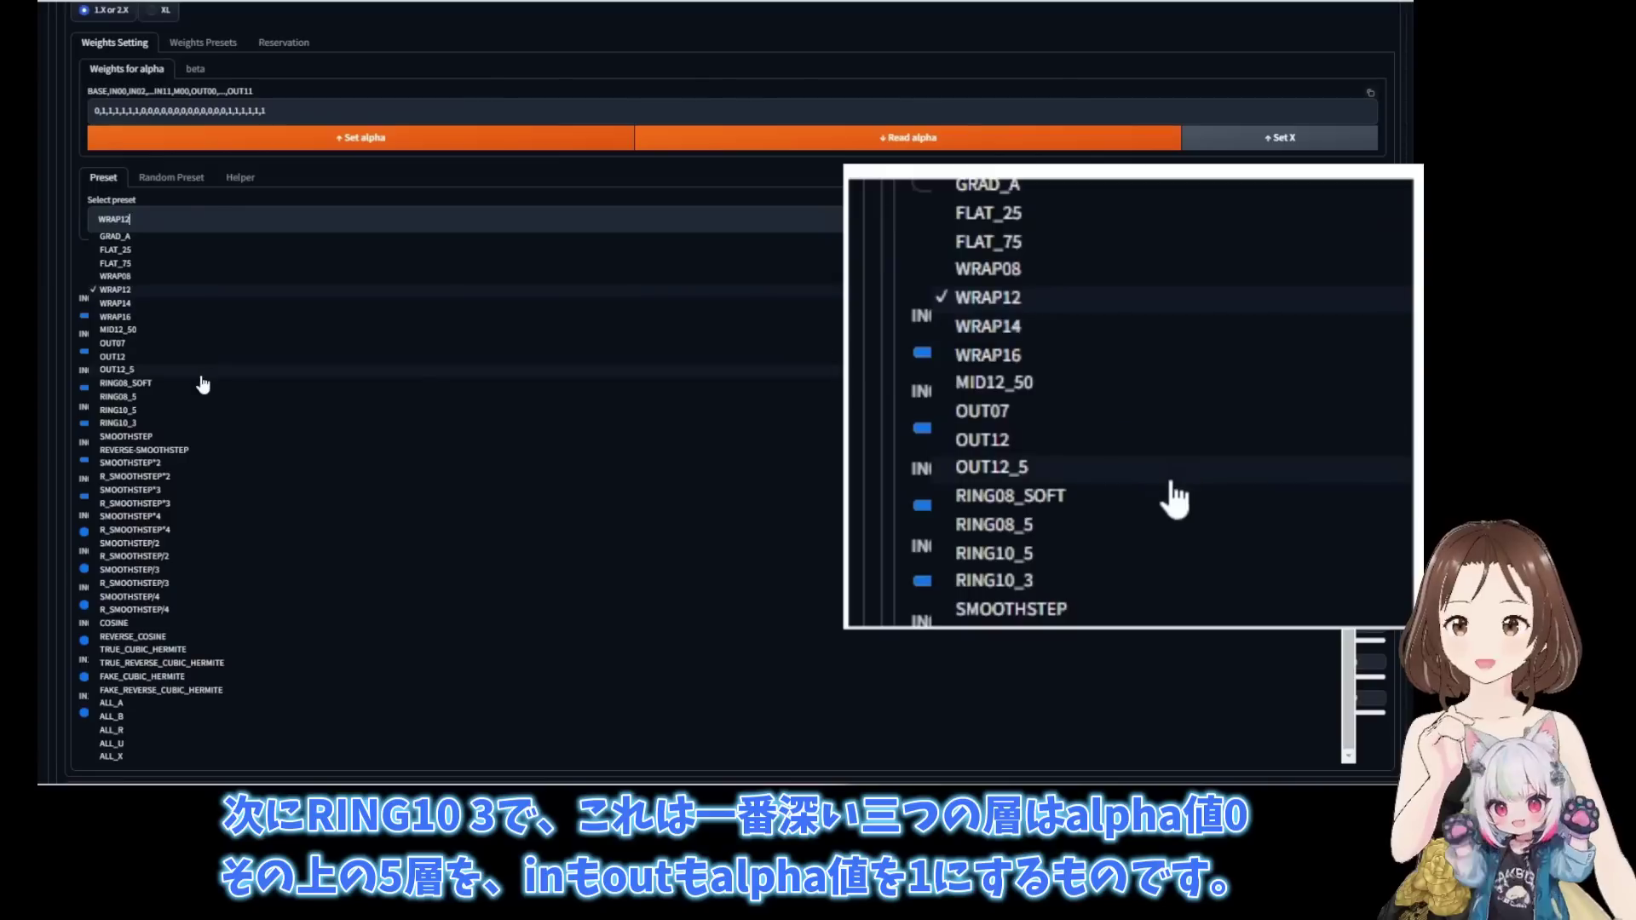
{"action": "left_click", "coordinate": [141, 425]}
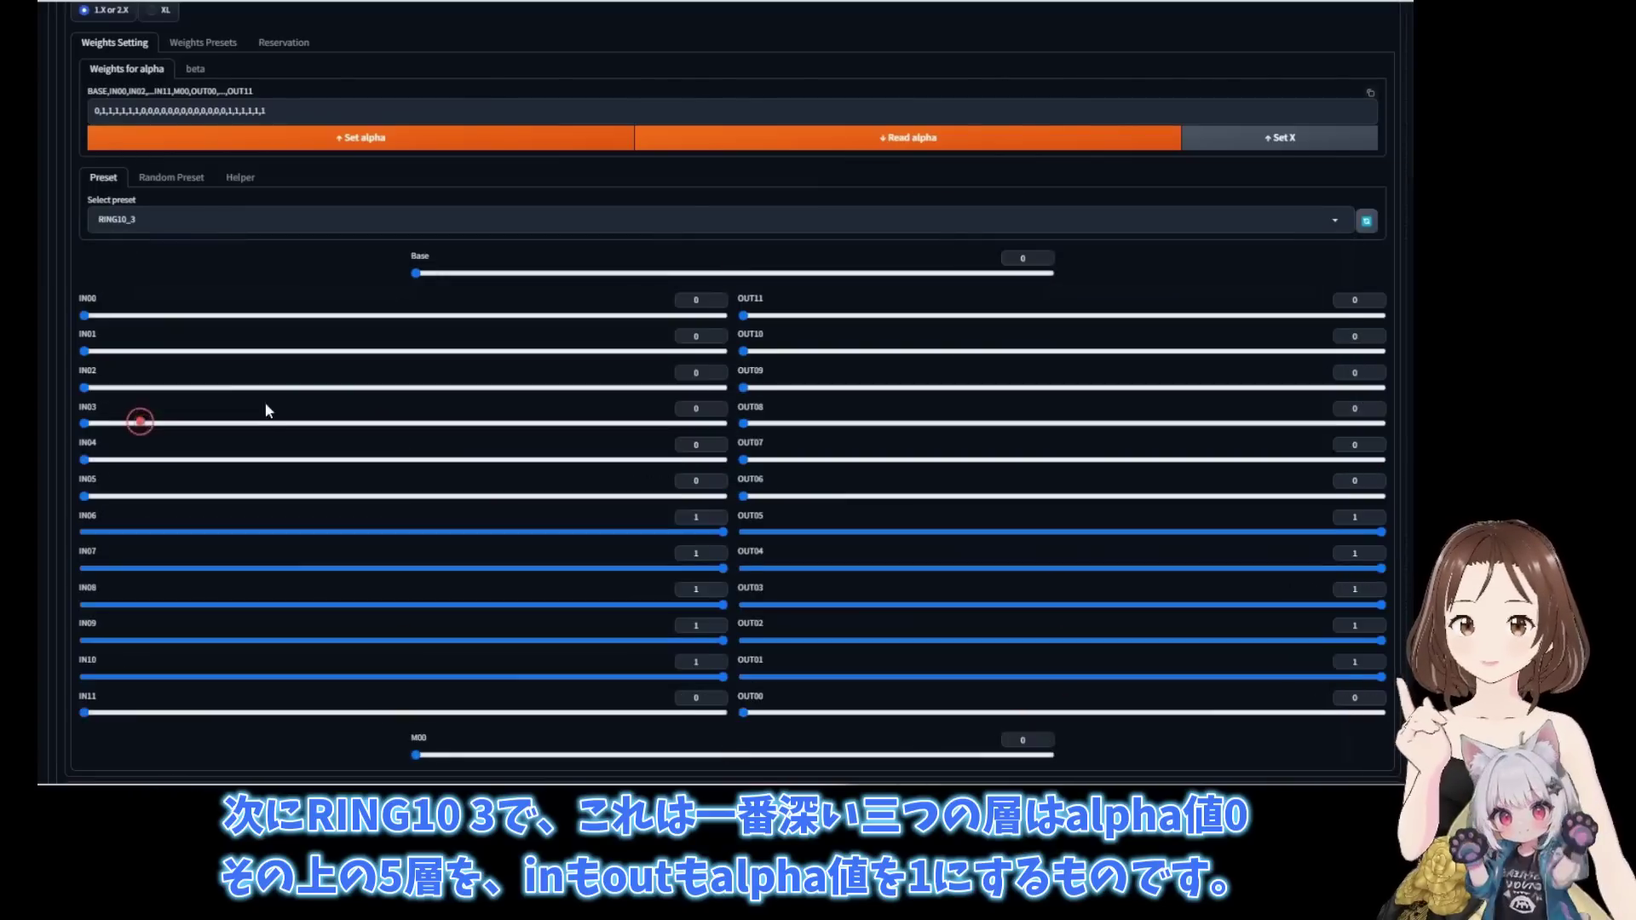
{"action": "scroll", "coordinate": [748, 730], "scroll_direction": "down", "scroll_amount": 1}
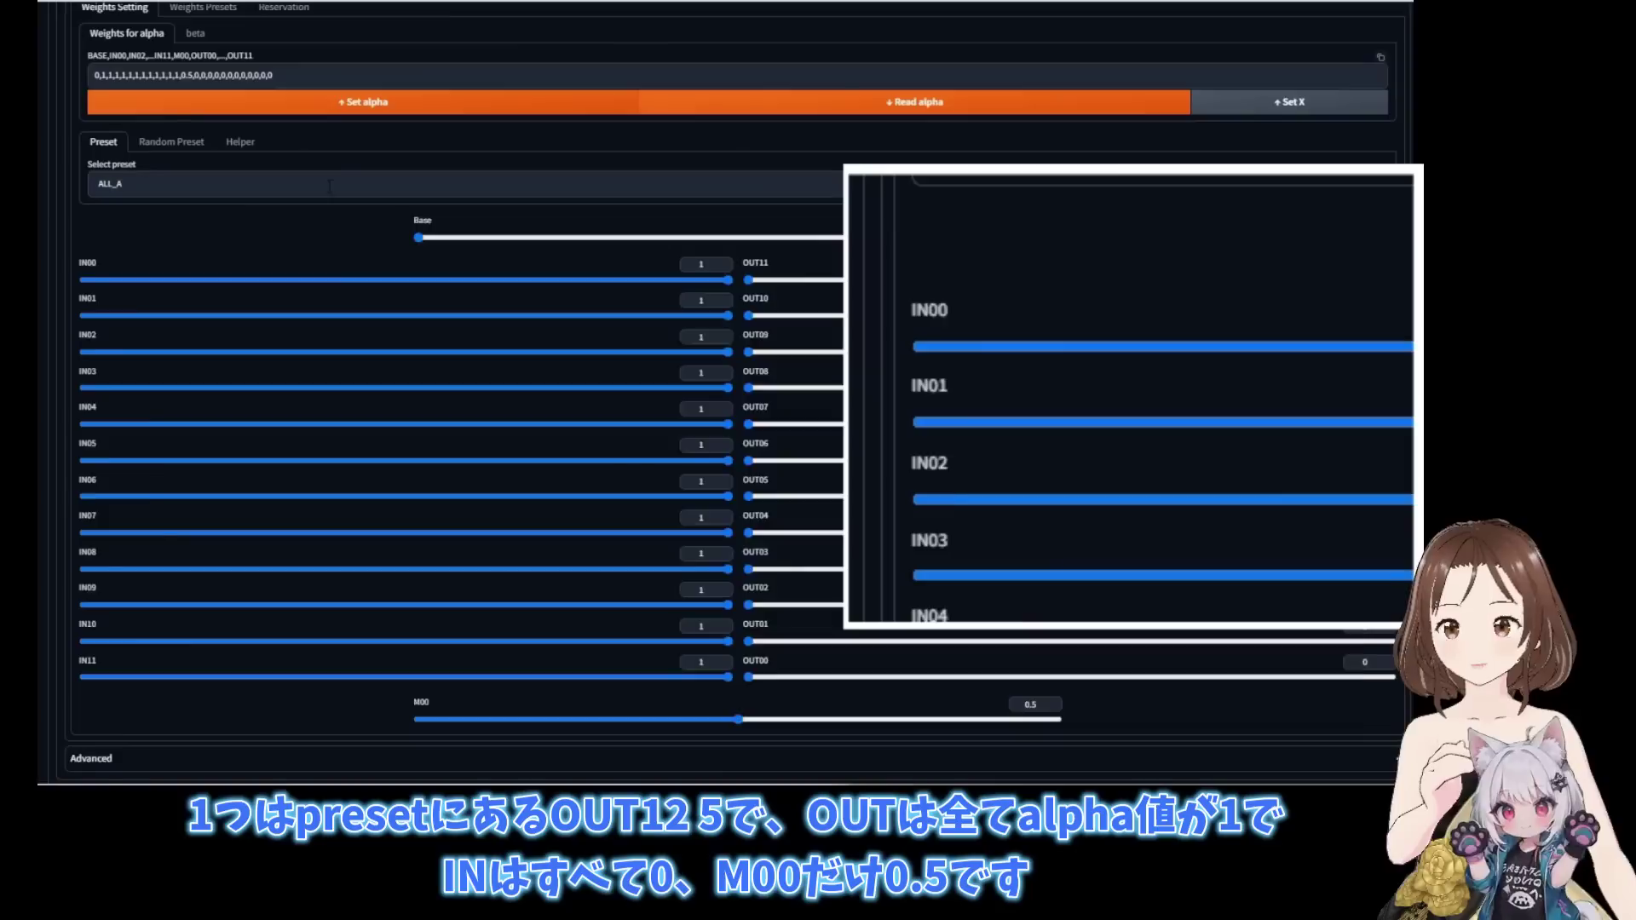
{"action": "left_click", "coordinate": [327, 185]}
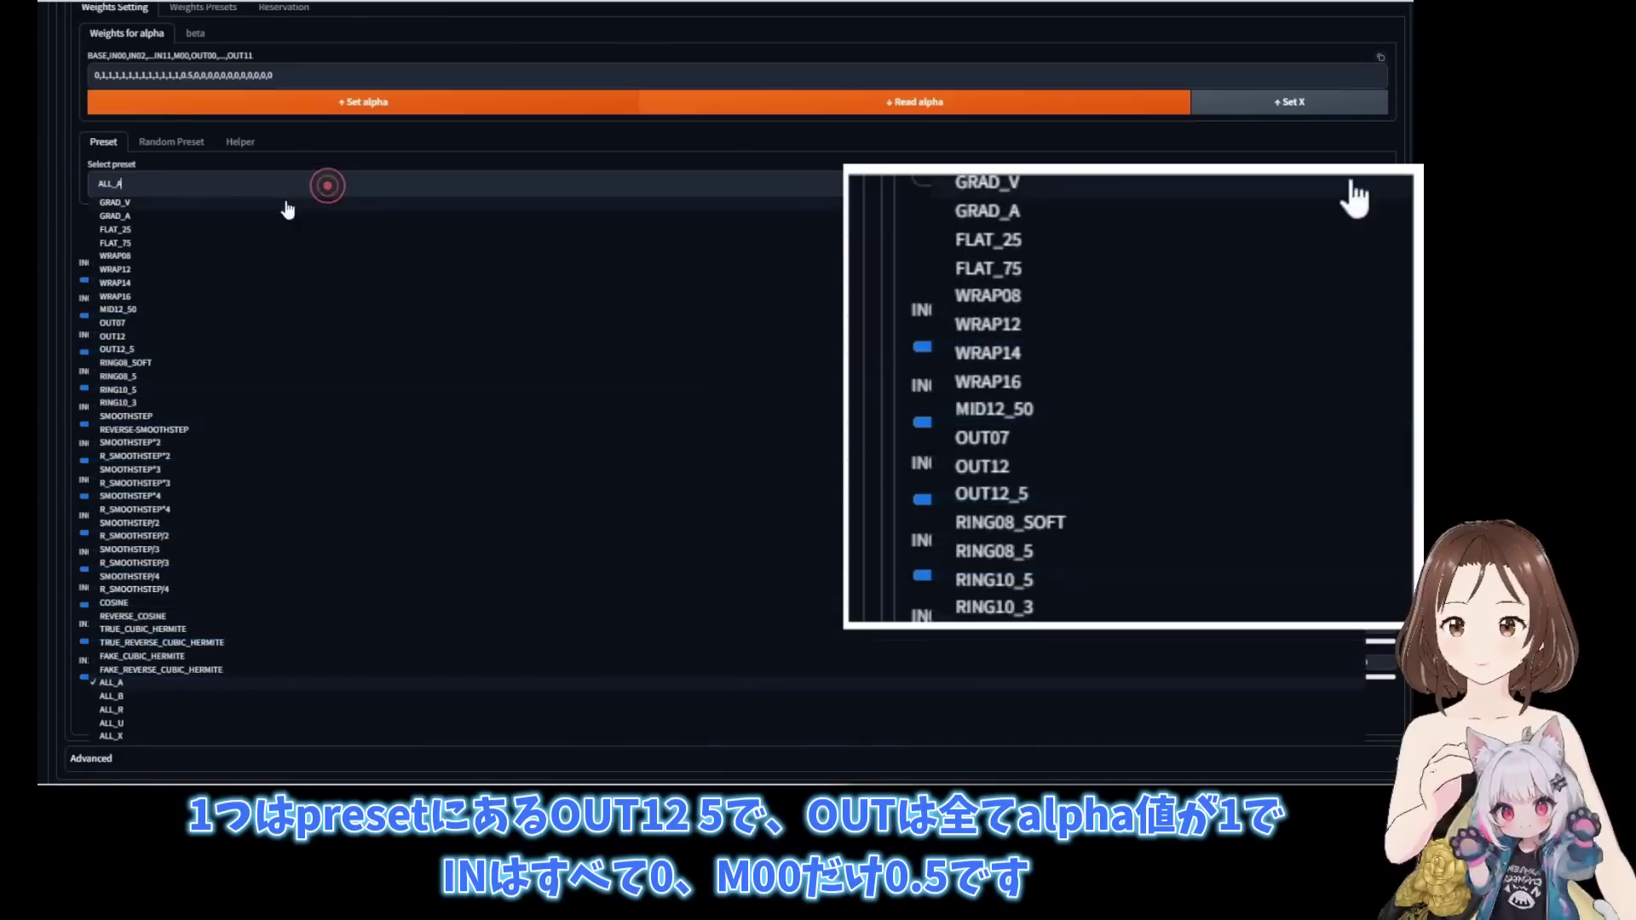
{"action": "left_click", "coordinate": [126, 350]}
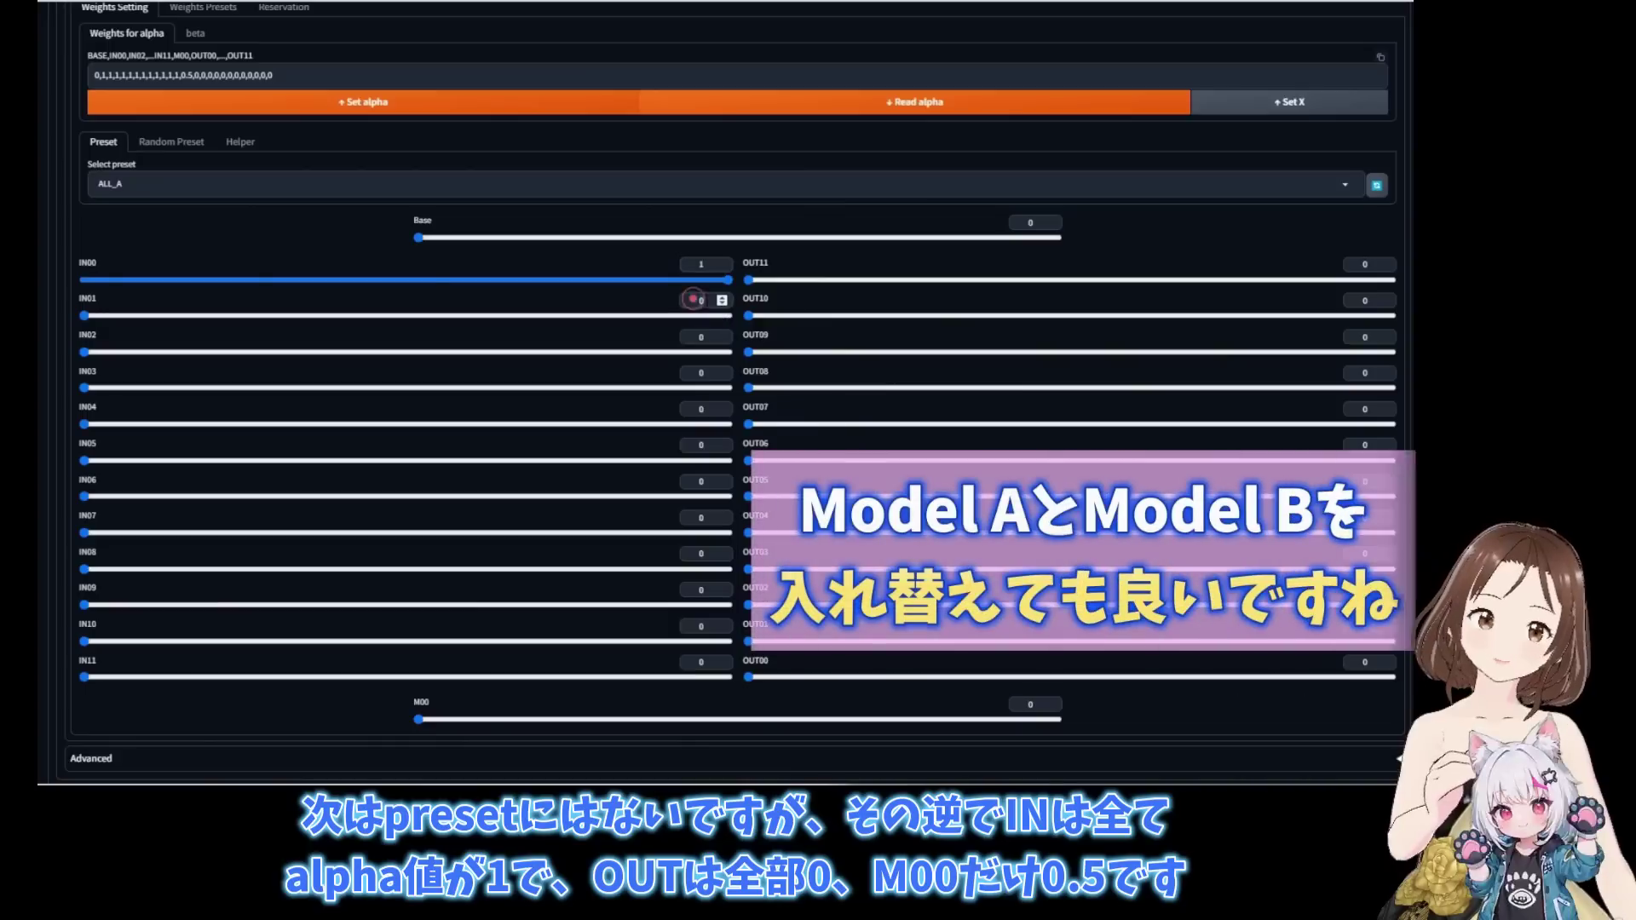
Set each of the block weights from IN02 to IN11 to 1.
{"action": "left_click", "coordinate": [697, 338]}
{"action": "type", "text": "1"}
{"action": "left_click", "coordinate": [697, 373]}
{"action": "type", "text": "1"}
{"action": "left_click", "coordinate": [697, 409]}
{"action": "type", "text": "1"}
{"action": "left_click", "coordinate": [694, 445]}
{"action": "type", "text": "1"}
{"action": "left_click", "coordinate": [692, 482]}
{"action": "type", "text": "1,1"}
{"action": "left_click", "coordinate": [697, 554]}
{"action": "type", "text": "1"}
{"action": "left_click", "coordinate": [697, 590]}
{"action": "type", "text": "1"}
{"action": "left_click", "coordinate": [697, 626]}
{"action": "type", "text": "1"}
{"action": "left_click", "coordinate": [697, 662]}
Set block weight M00 to 0.5 and transfer the slider values to the alpha weights string.
{"action": "left_click", "coordinate": [1034, 705]}
{"action": "type", "text": "0.5"}
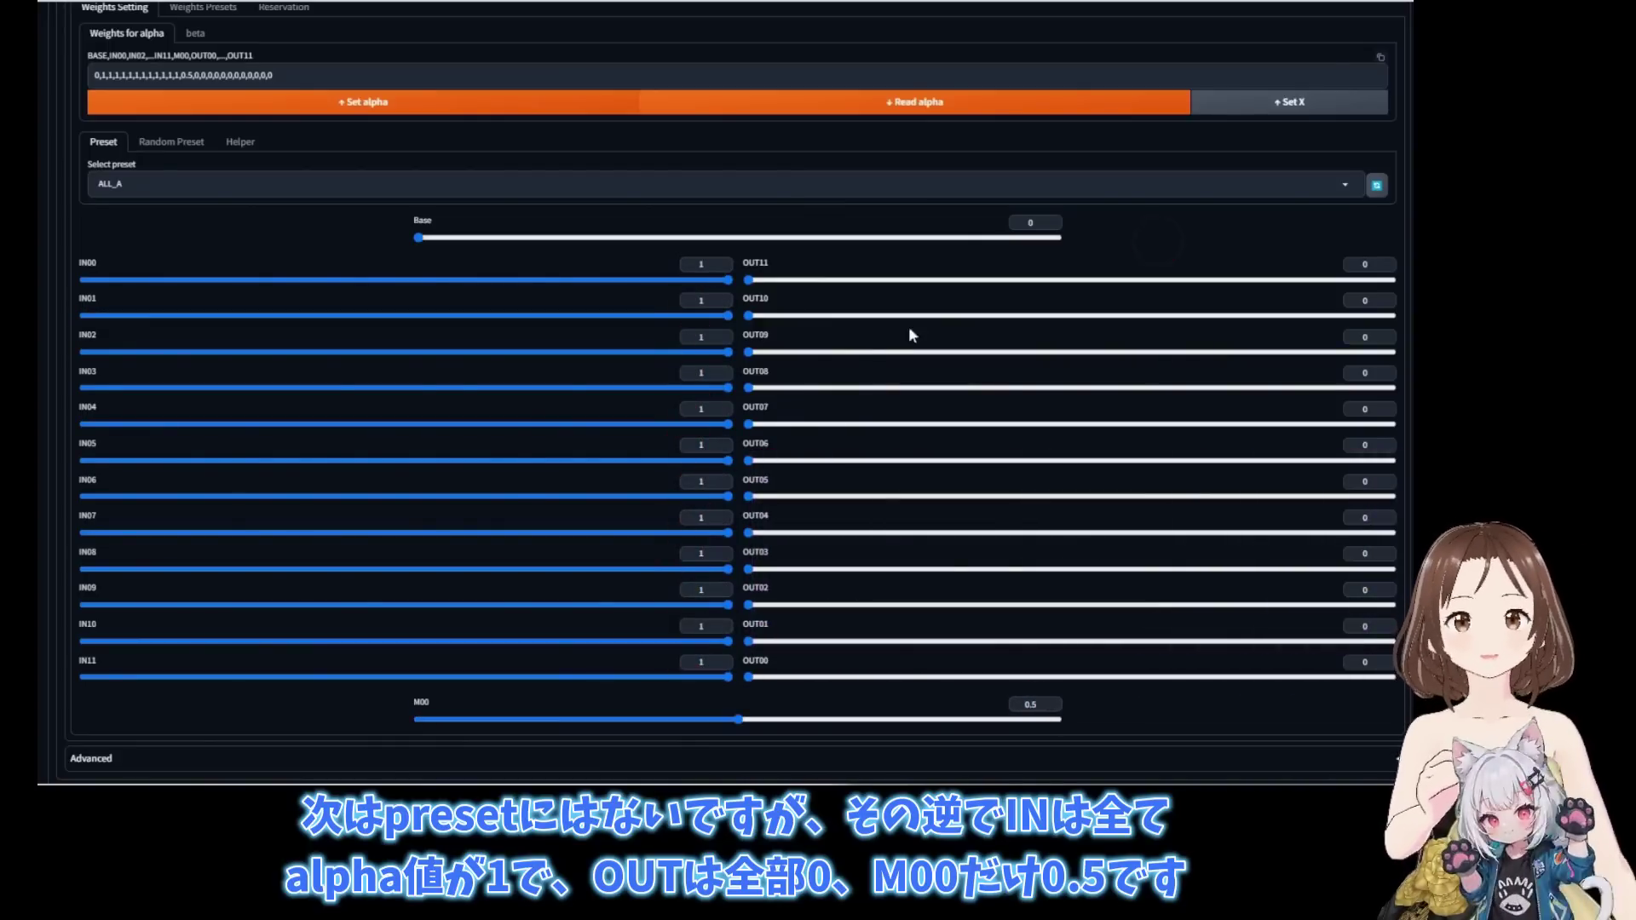
{"action": "left_click", "coordinate": [438, 102]}
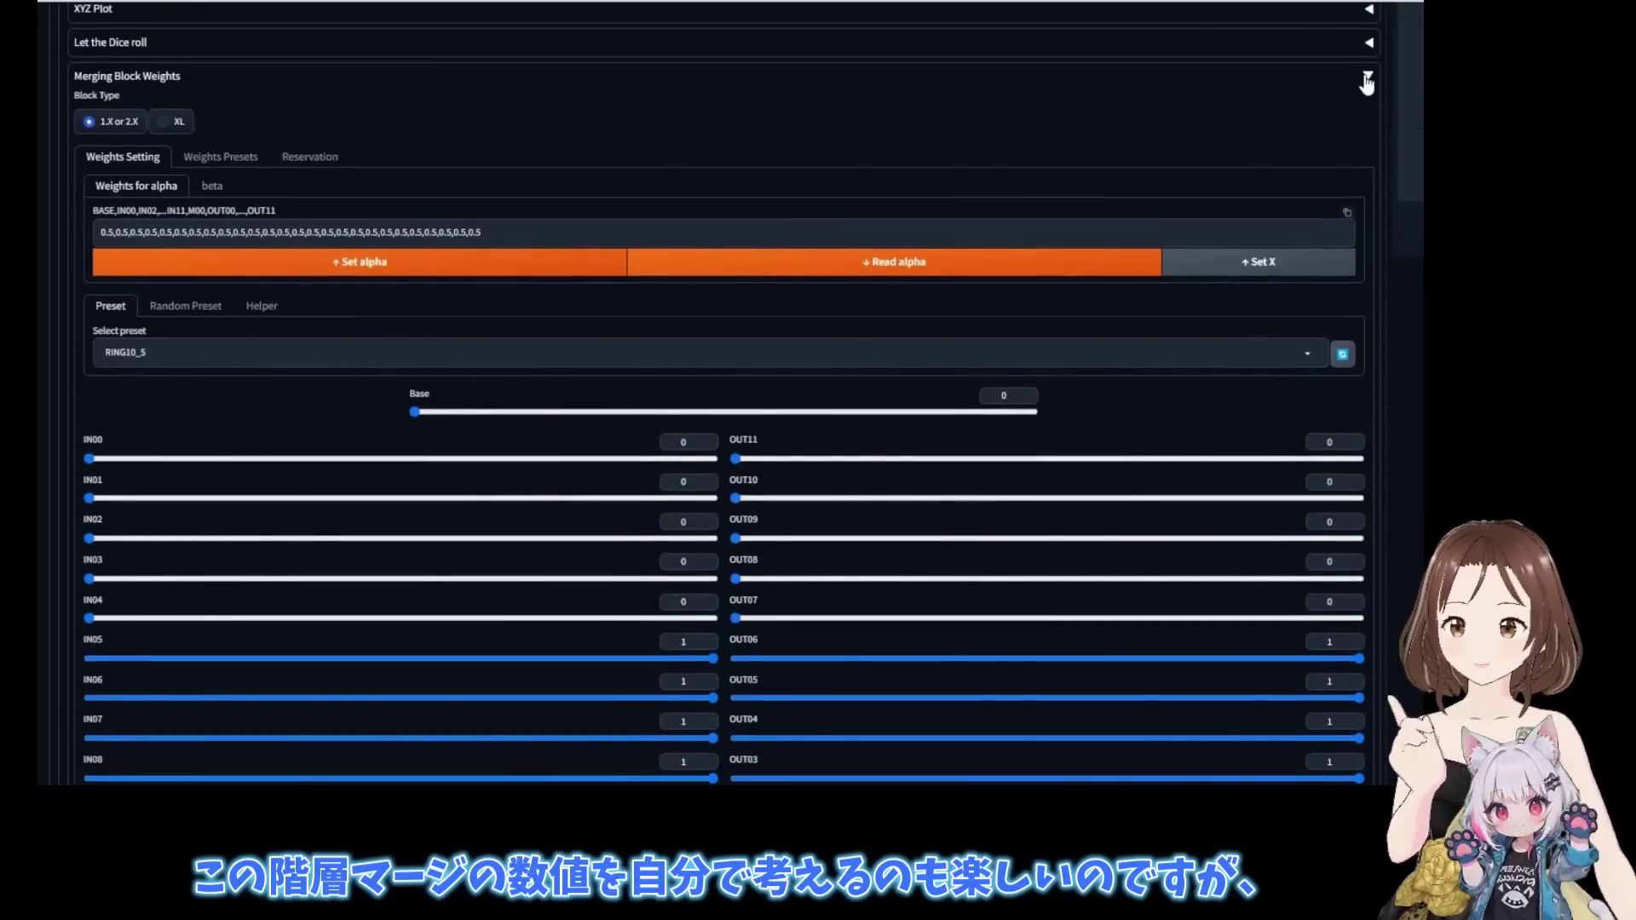
Collapse the Merging Block Weights settings and run a random block-weight merge in Let the Dice roll with Random Mode R.
{"action": "left_click", "coordinate": [1358, 79]}
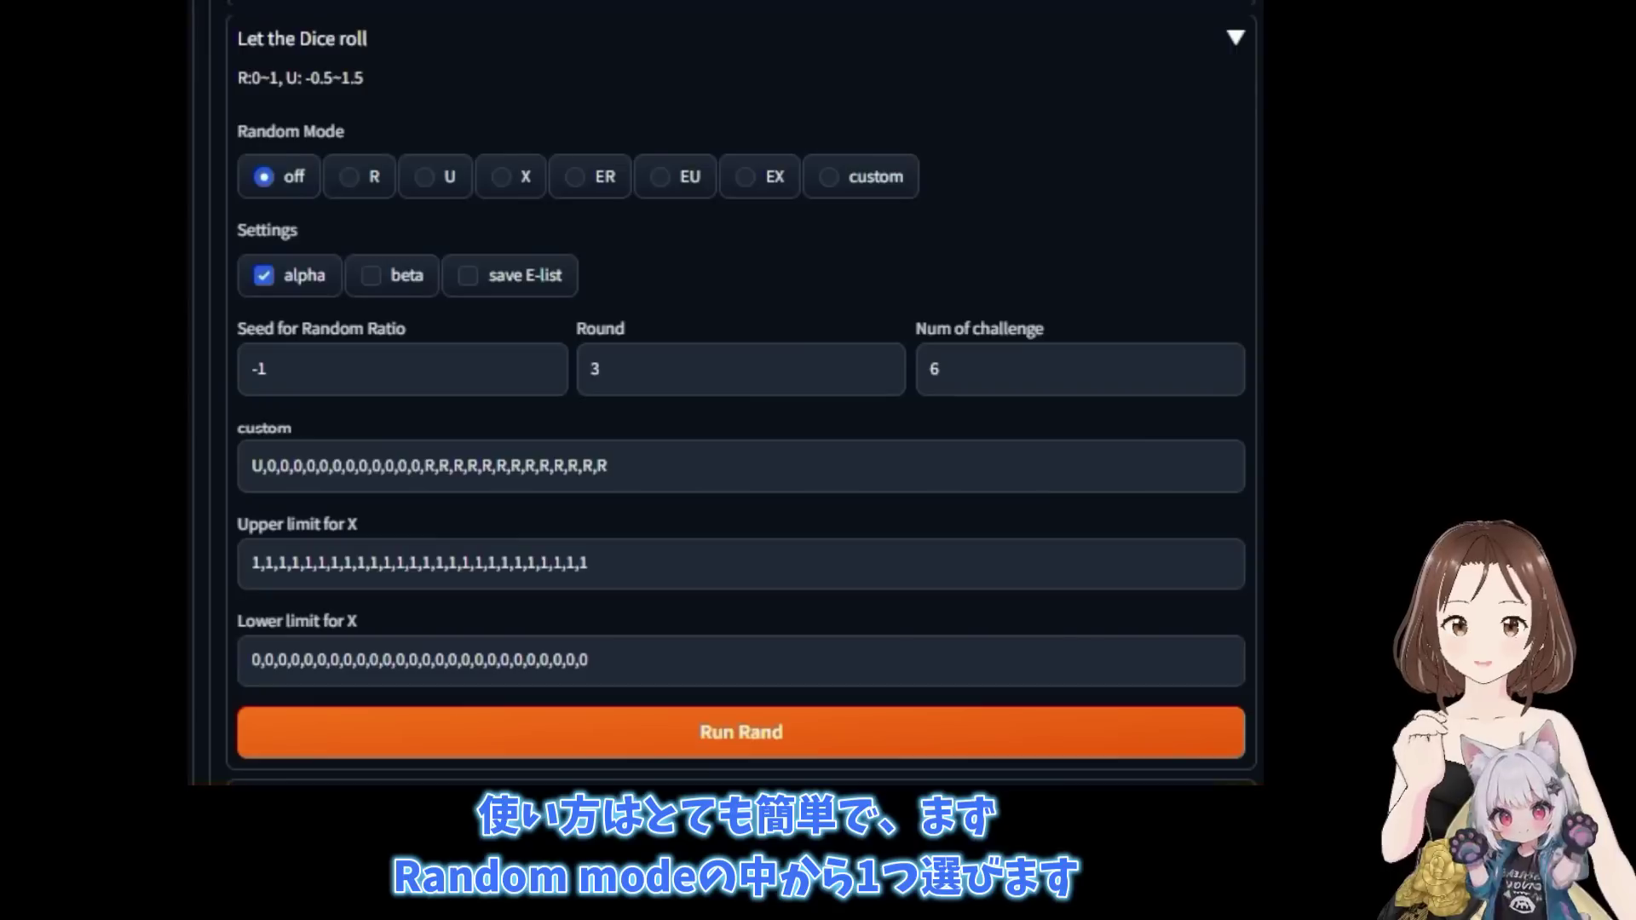
{"action": "left_click", "coordinate": [347, 188]}
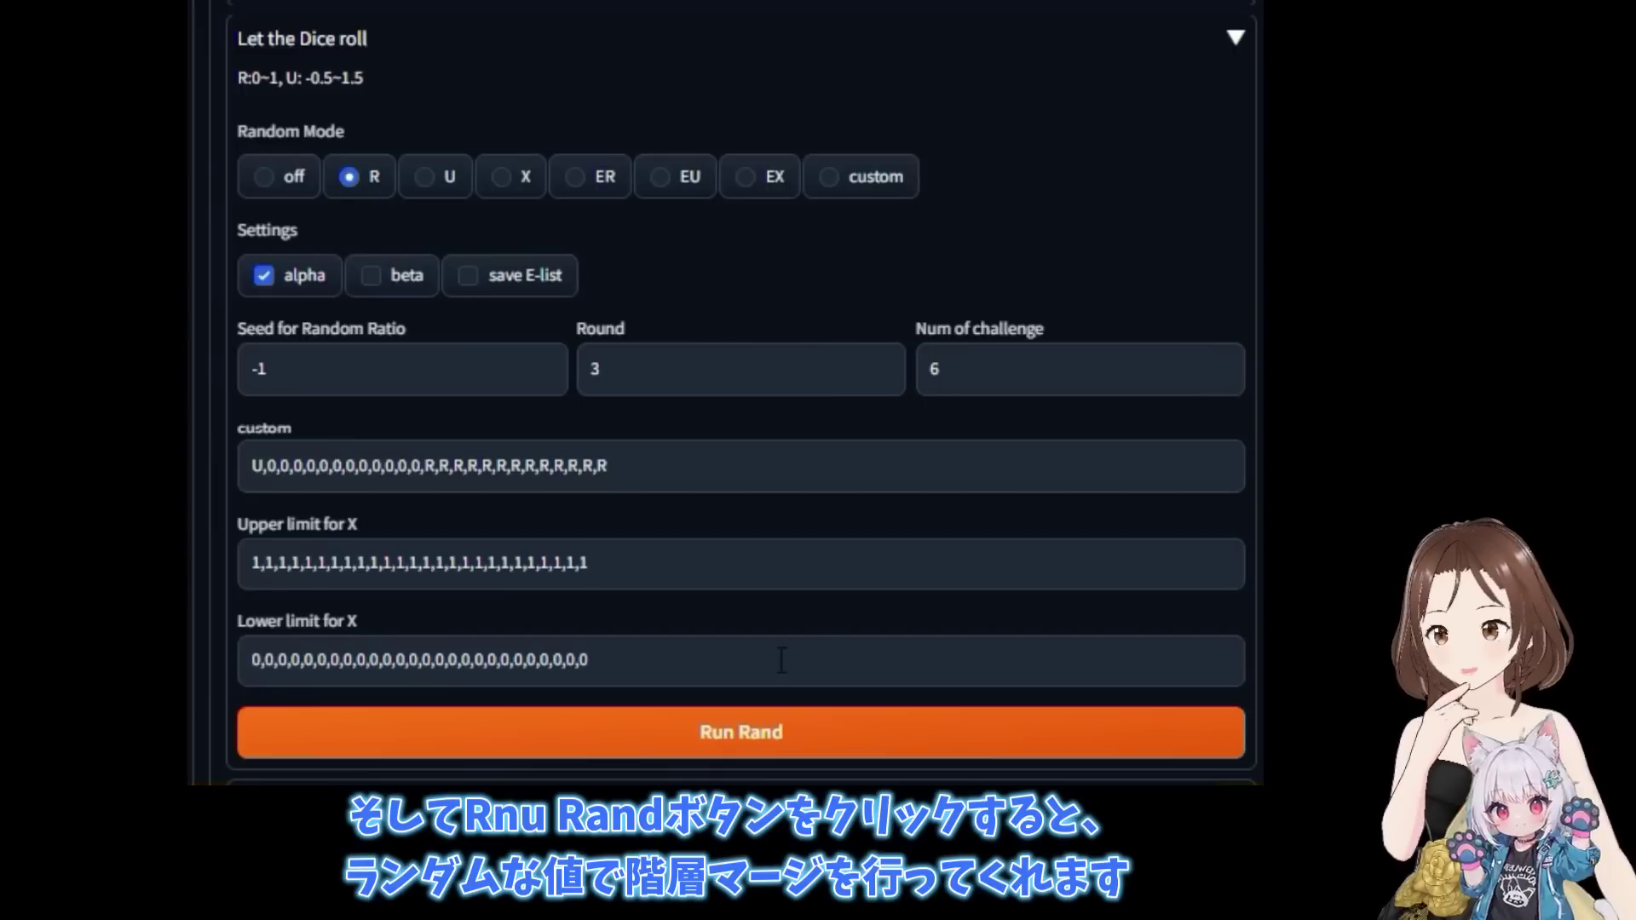
{"action": "left_click", "coordinate": [679, 742]}
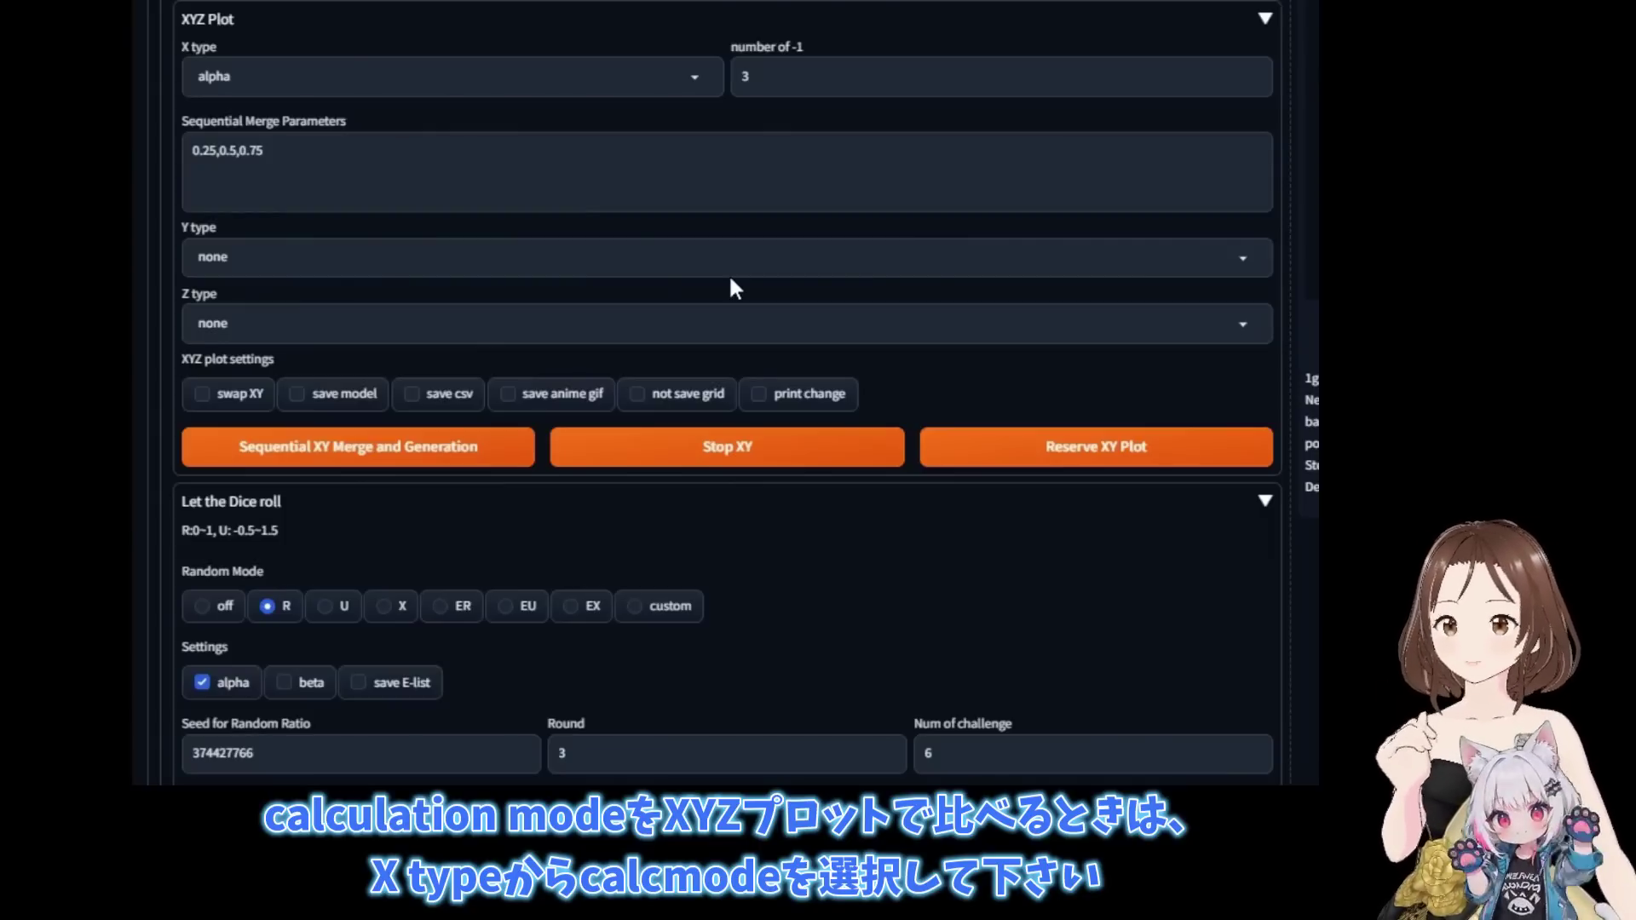
Set the XYZ Plot's X type to calcmode and select cosineA in addition to normal for the comparison.
{"action": "left_click", "coordinate": [698, 80]}
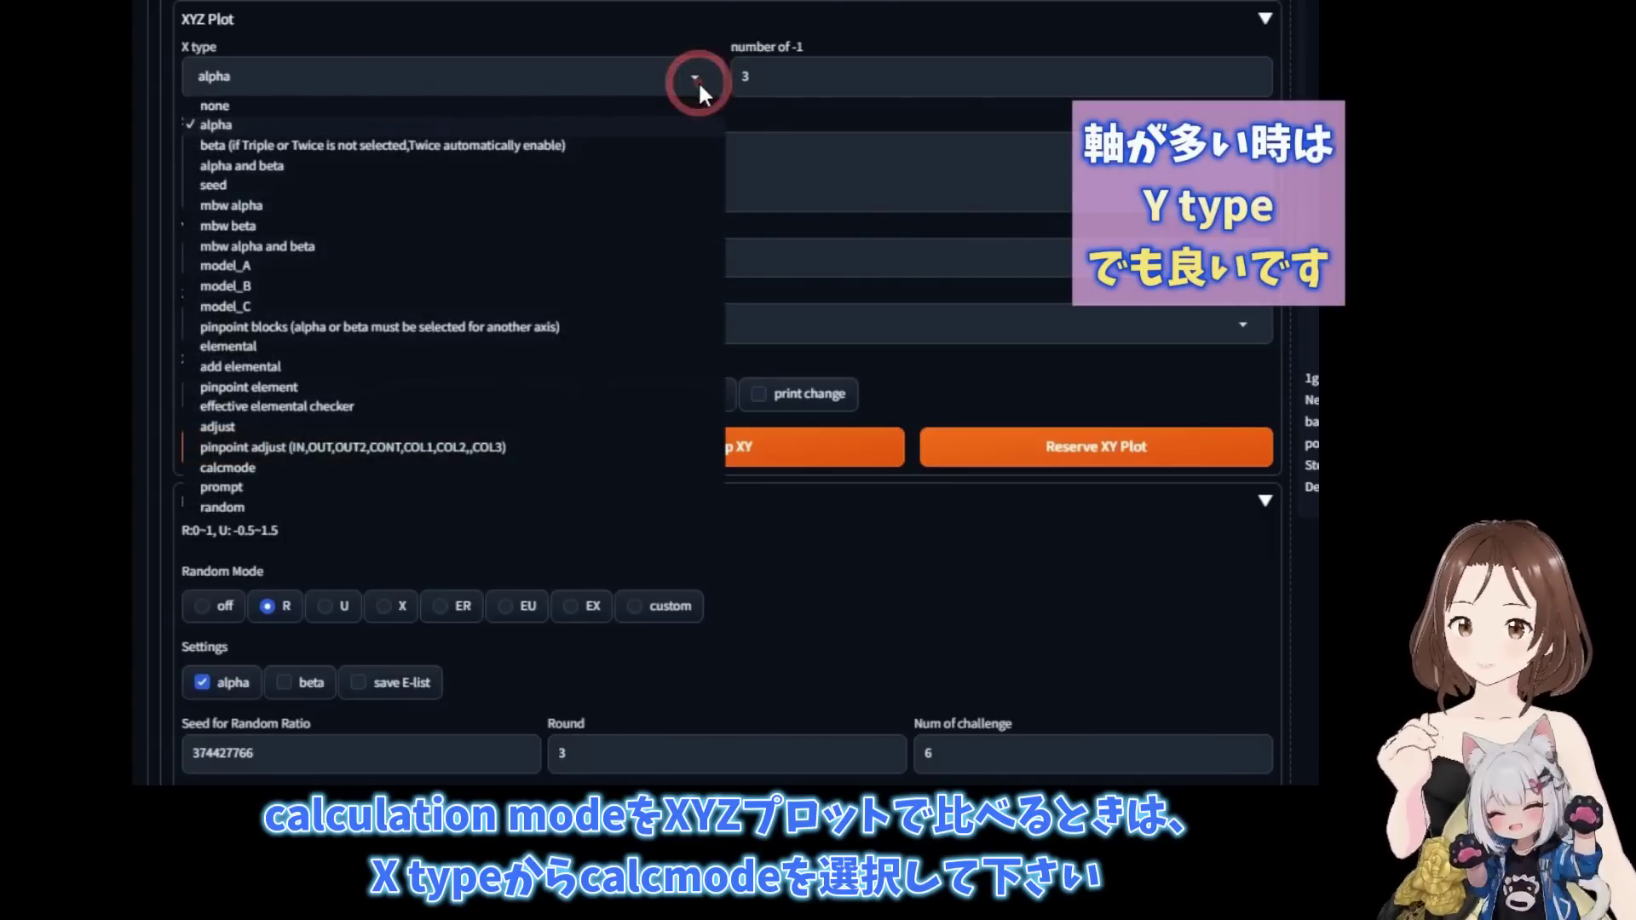
{"action": "left_click", "coordinate": [298, 467]}
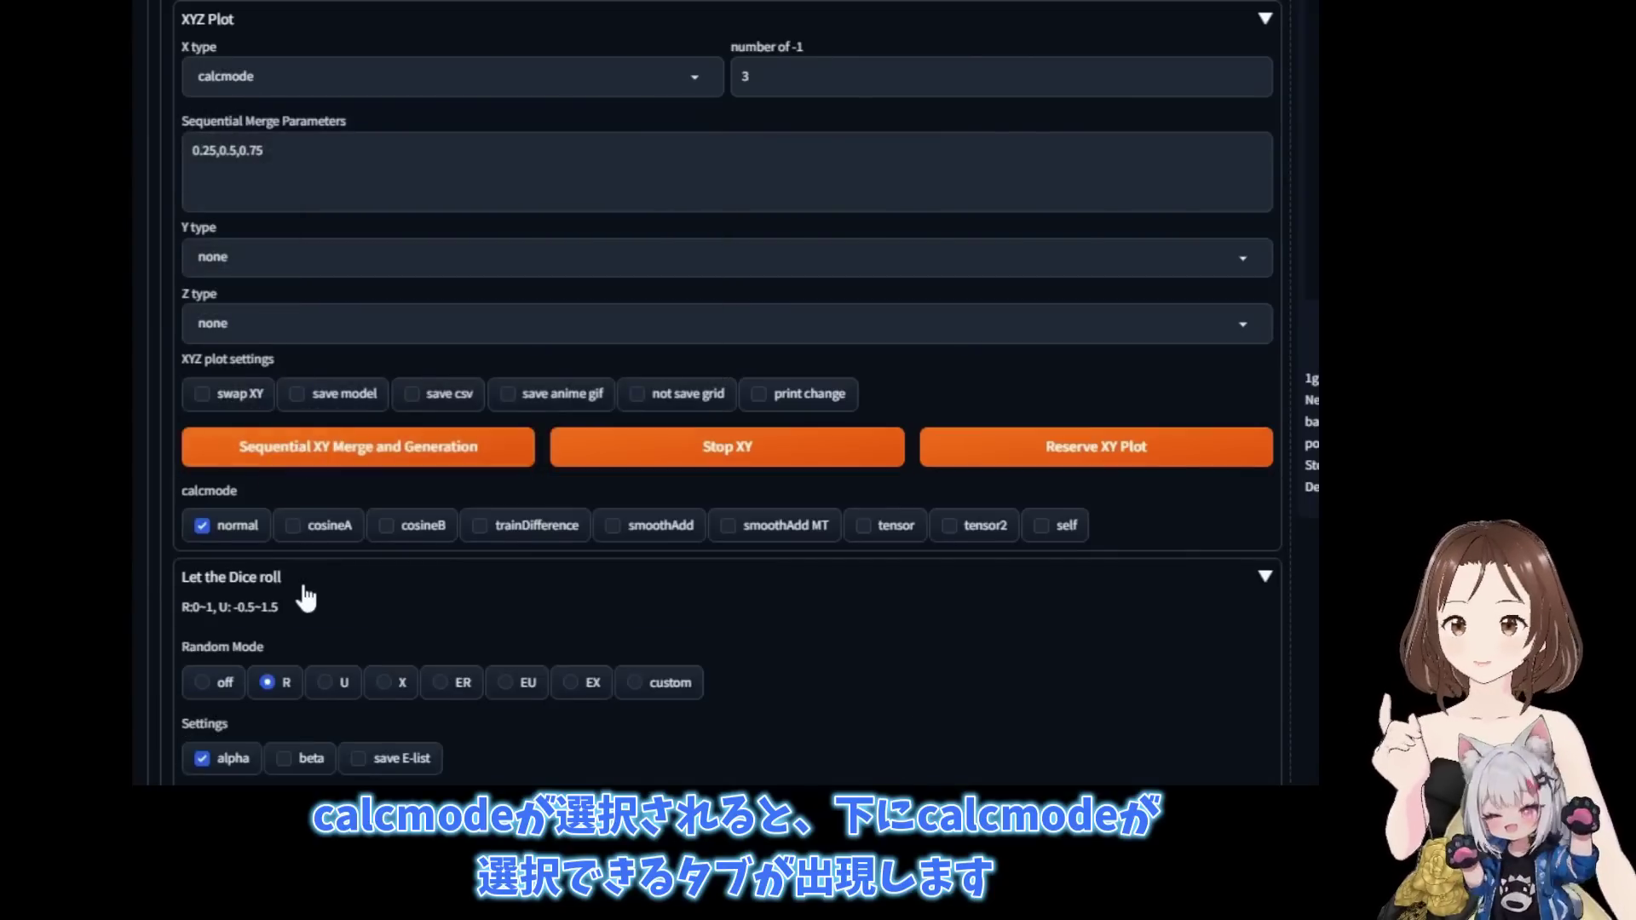
{"action": "left_click", "coordinate": [315, 535]}
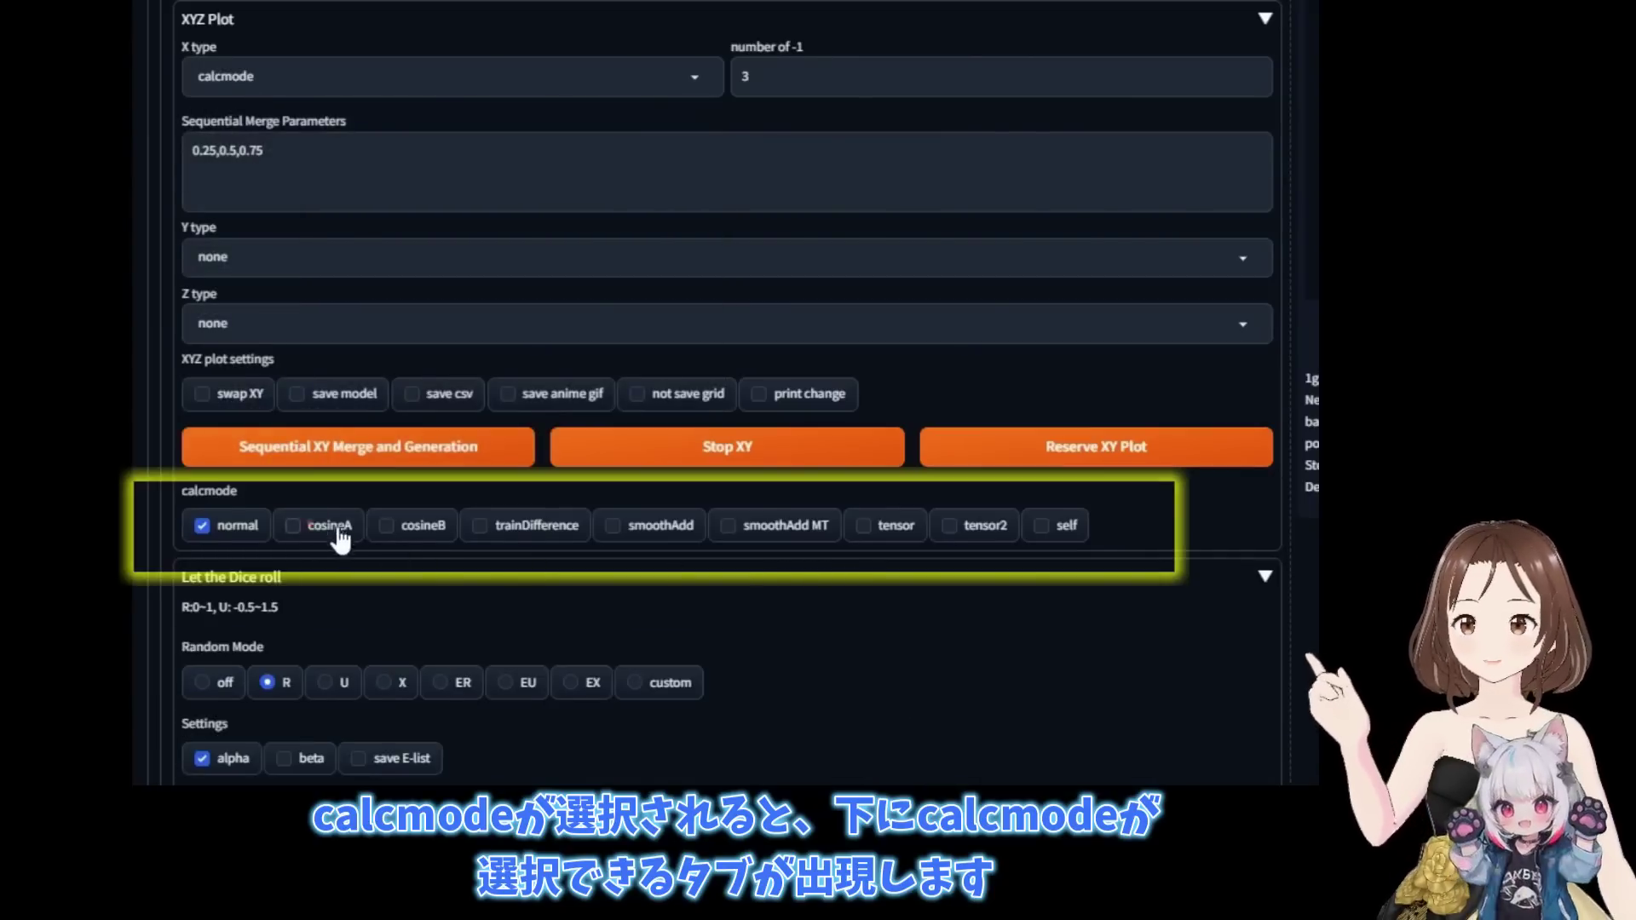
Add cosineB, trainDifference, tensor and tensor2 to the calcmodes selected for the XYZ Plot comparison.
{"action": "left_click", "coordinate": [394, 535]}
{"action": "left_click", "coordinate": [495, 537]}
{"action": "left_click", "coordinate": [865, 529]}
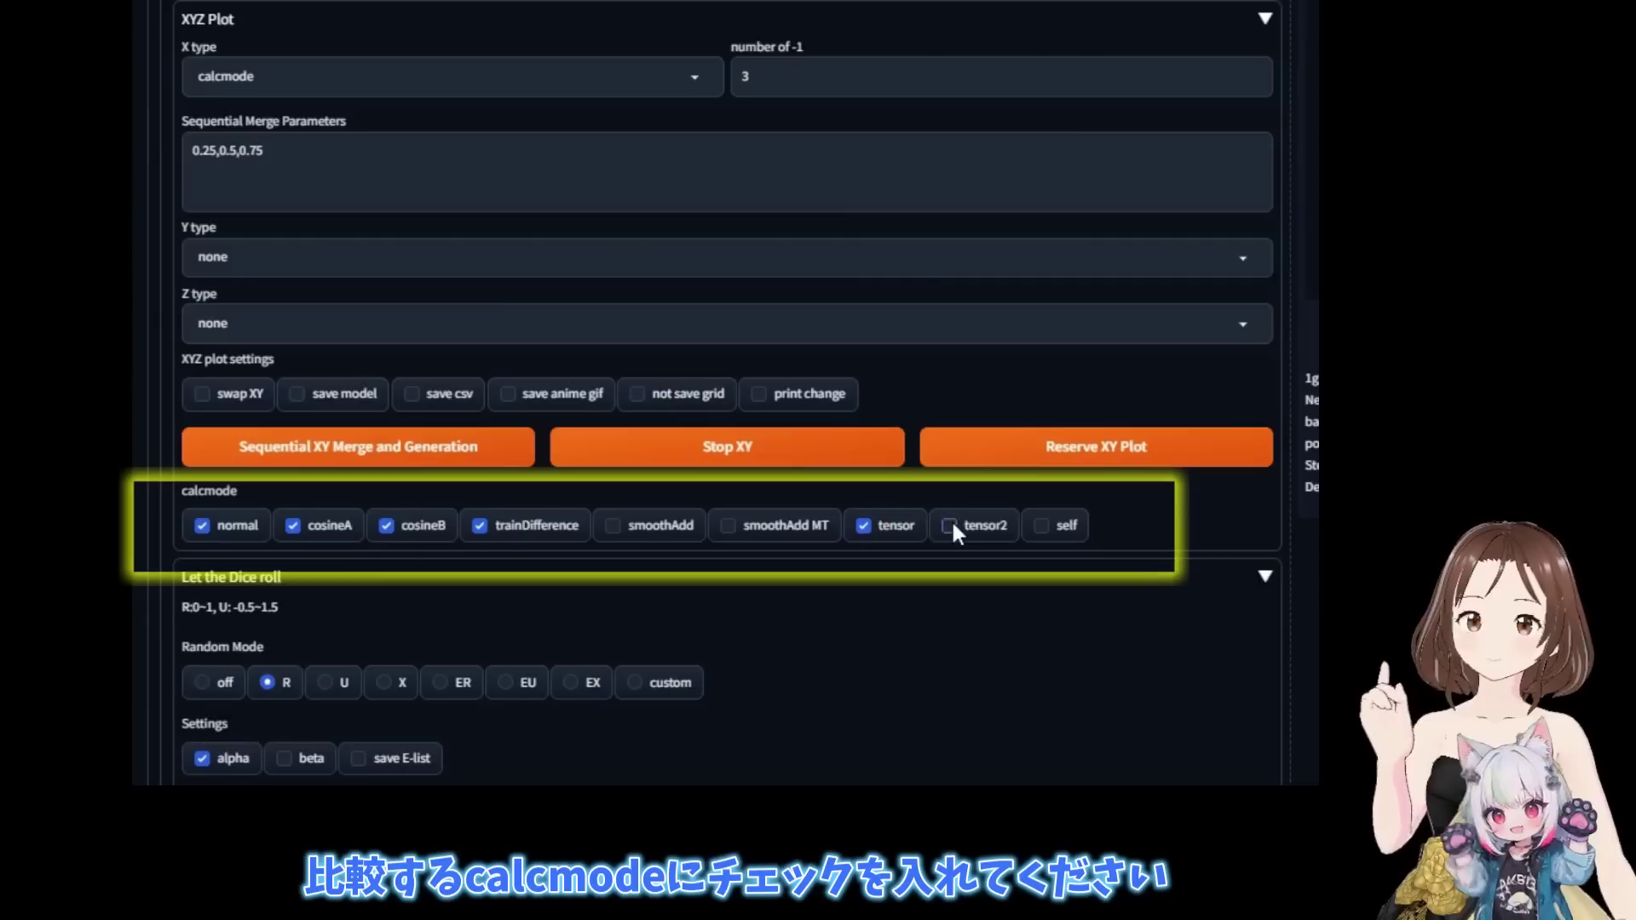
{"action": "left_click", "coordinate": [950, 528]}
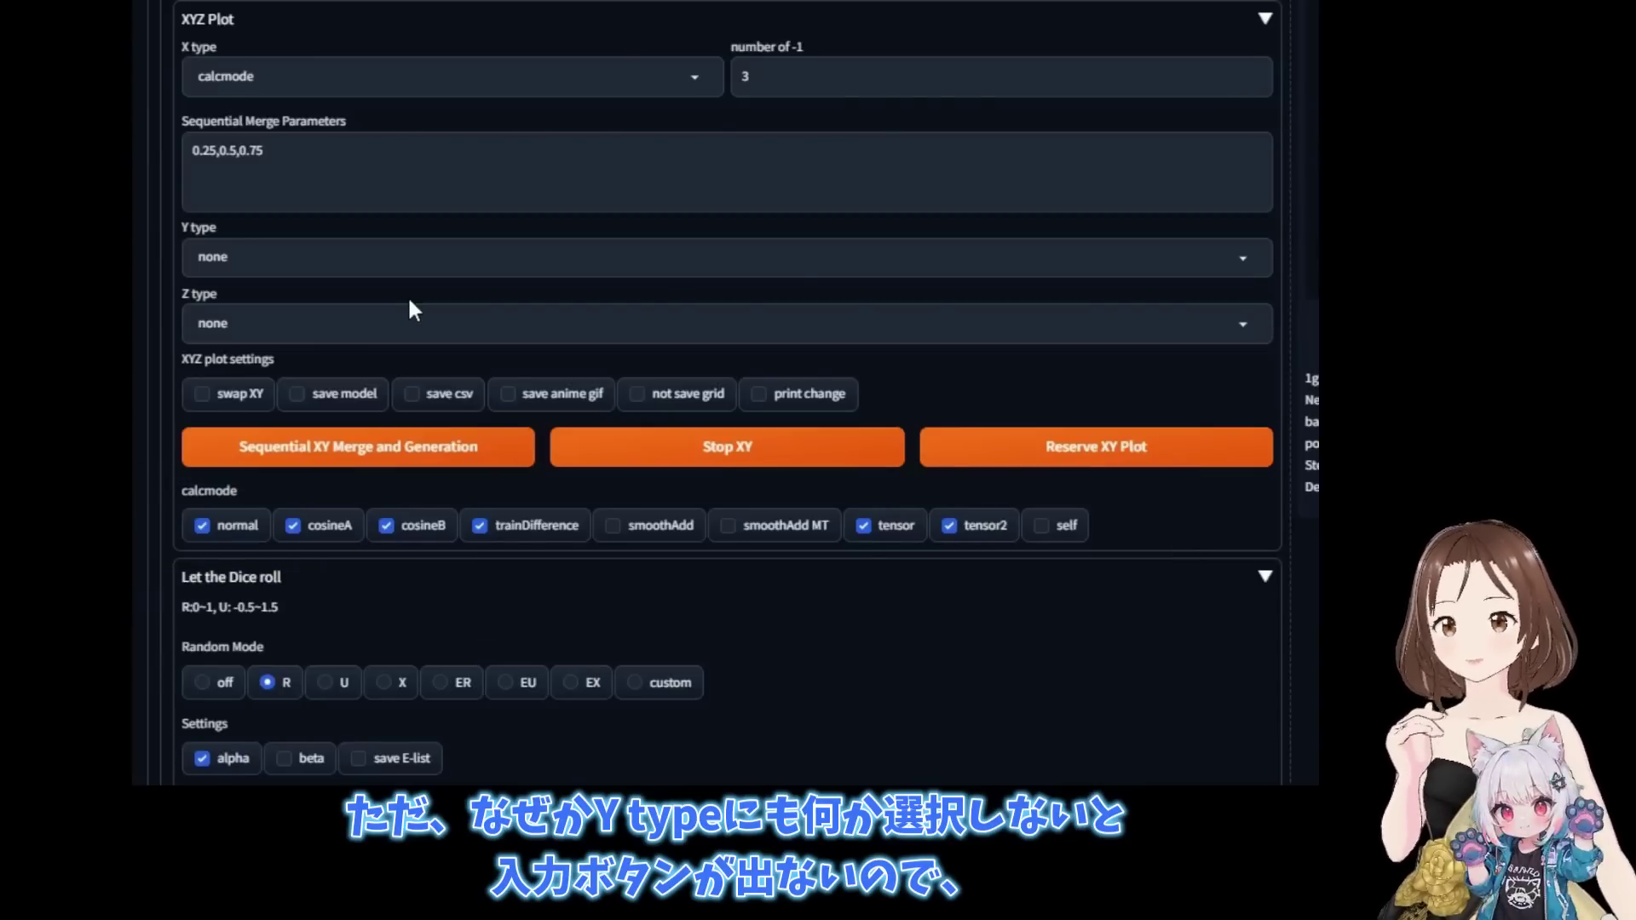
Set the Y type to alpha, add the selected calcmodes to Sequence X, and return the Y type to none.
{"action": "left_click", "coordinate": [401, 255]}
{"action": "left_click", "coordinate": [273, 304]}
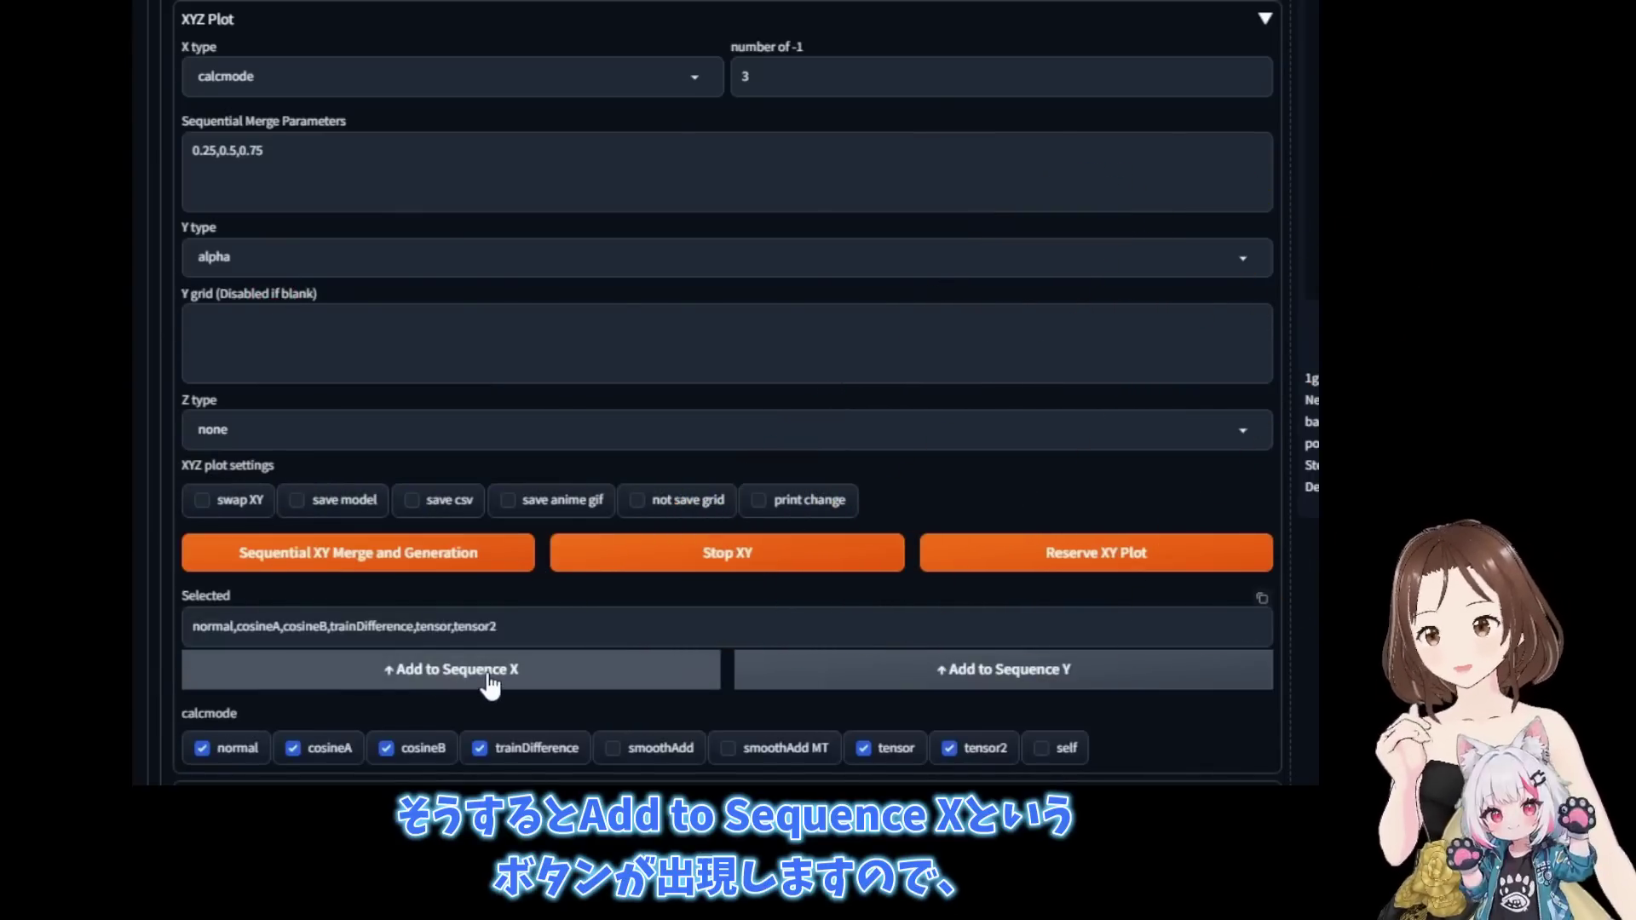
{"action": "left_click", "coordinate": [490, 681]}
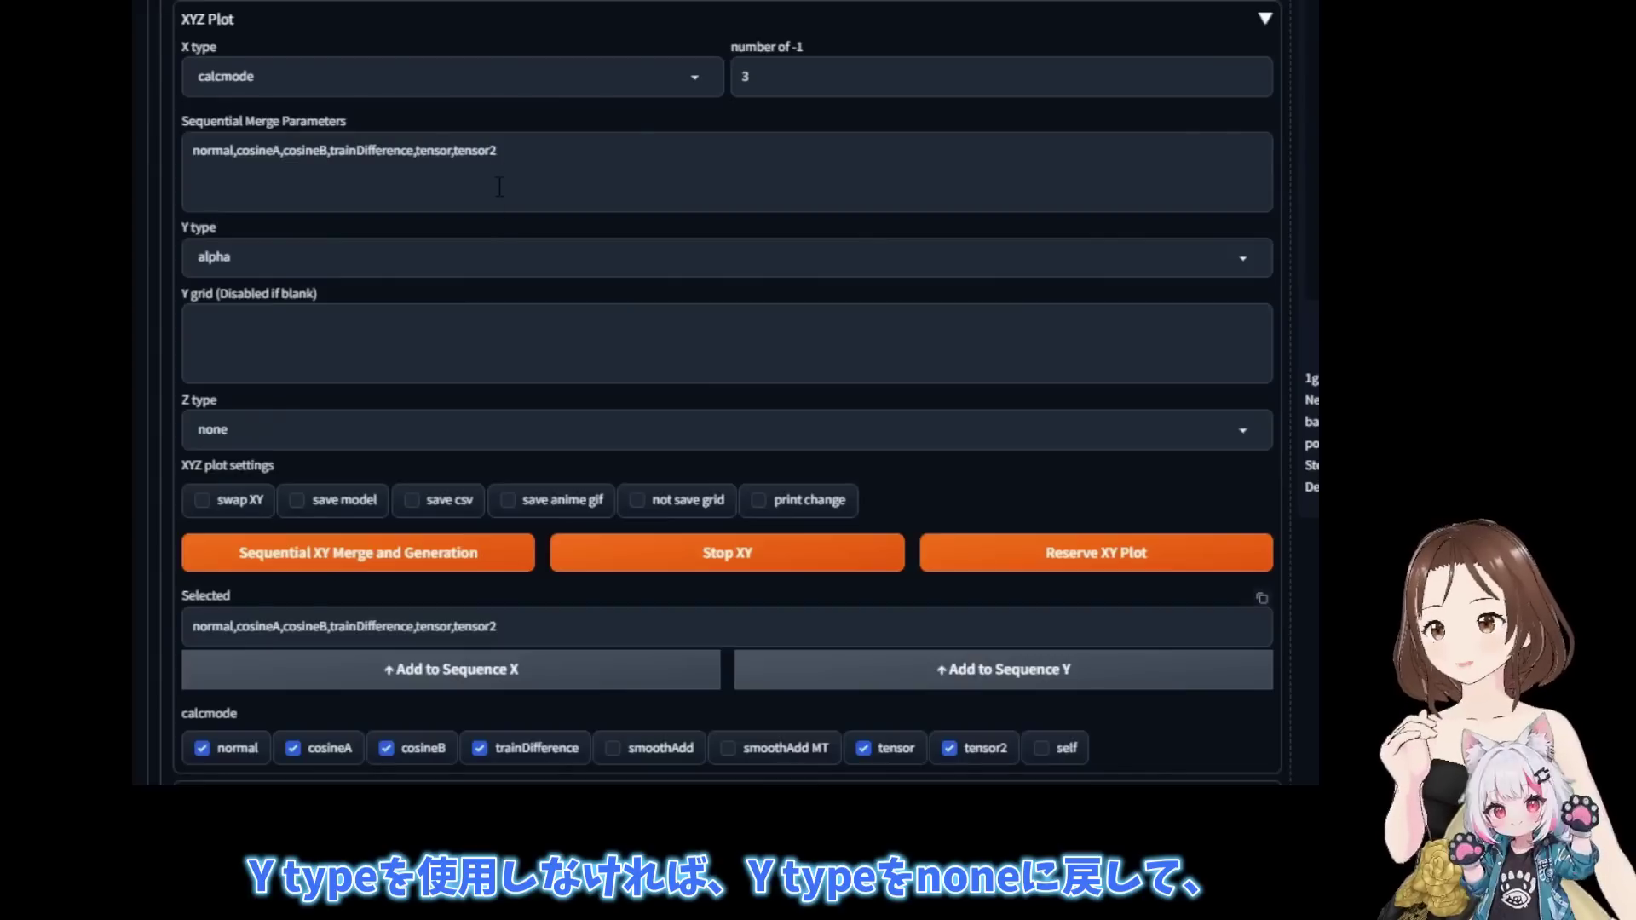
{"action": "left_click", "coordinate": [431, 261]}
{"action": "left_click", "coordinate": [245, 288]}
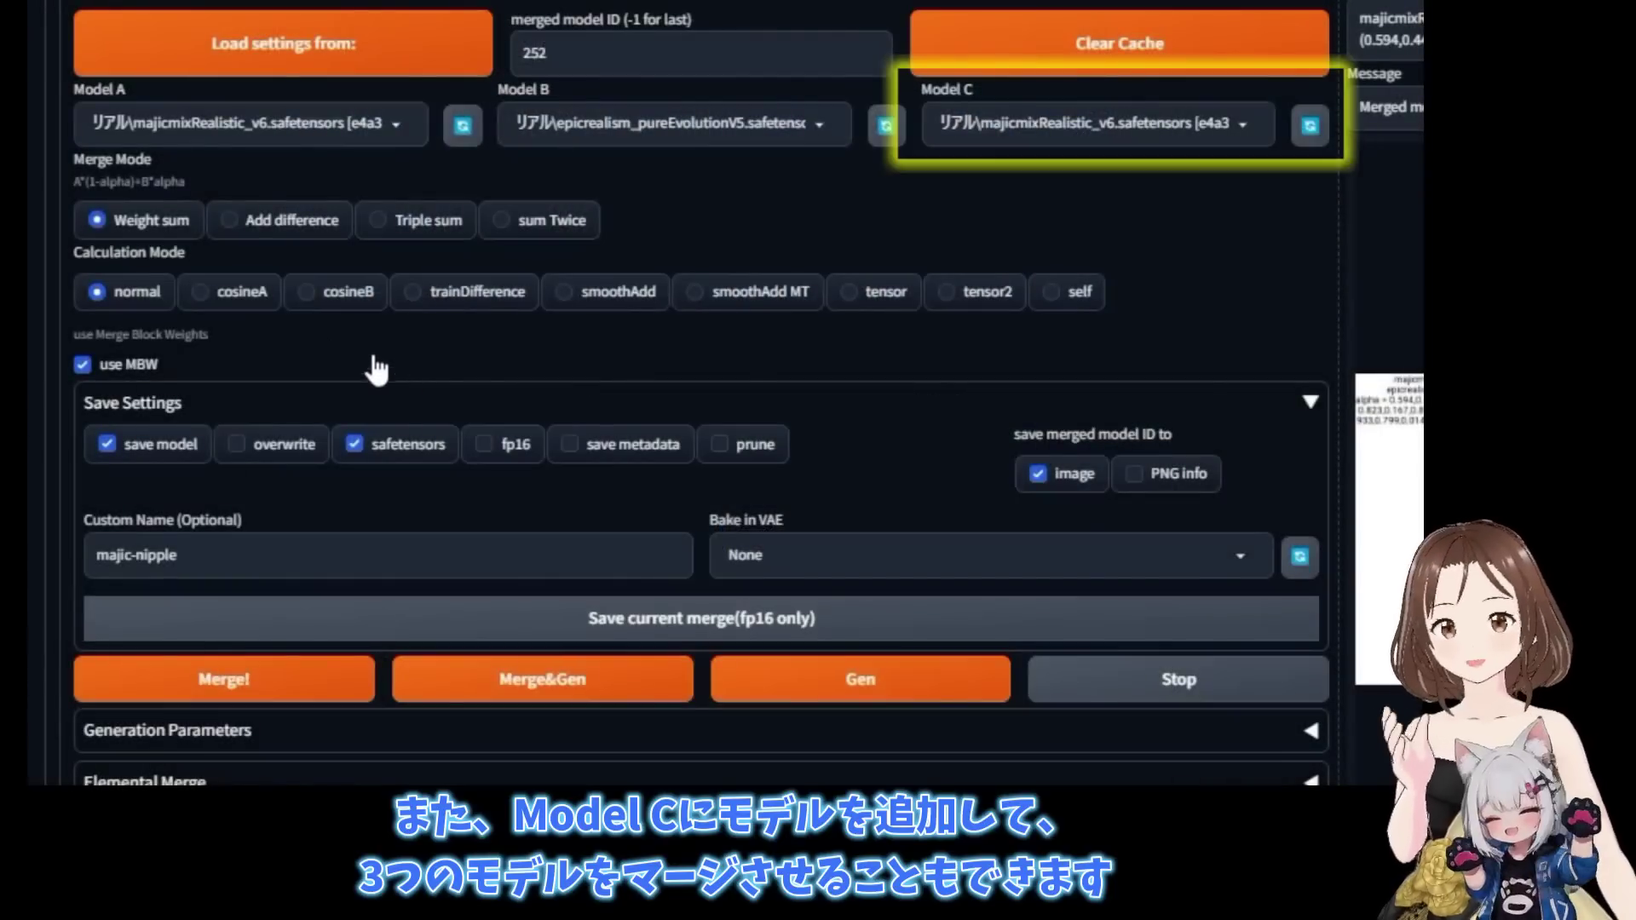
Switch the Merge Mode through Add difference, Triple sum and sum Twice.
{"action": "left_click", "coordinate": [229, 235]}
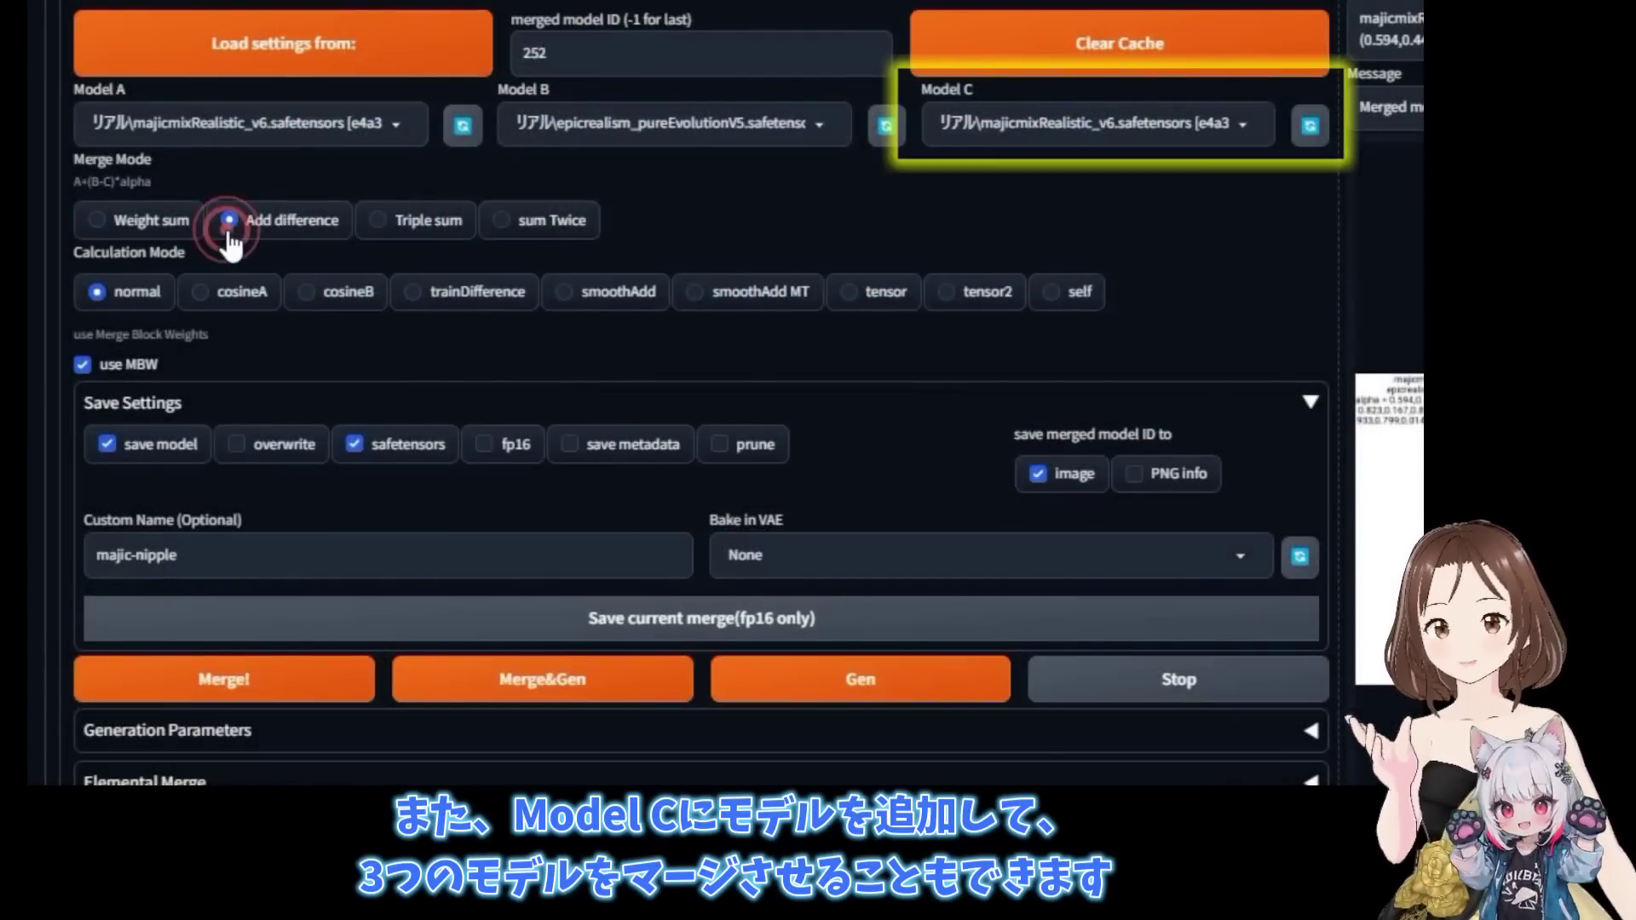
{"action": "left_click", "coordinate": [375, 223]}
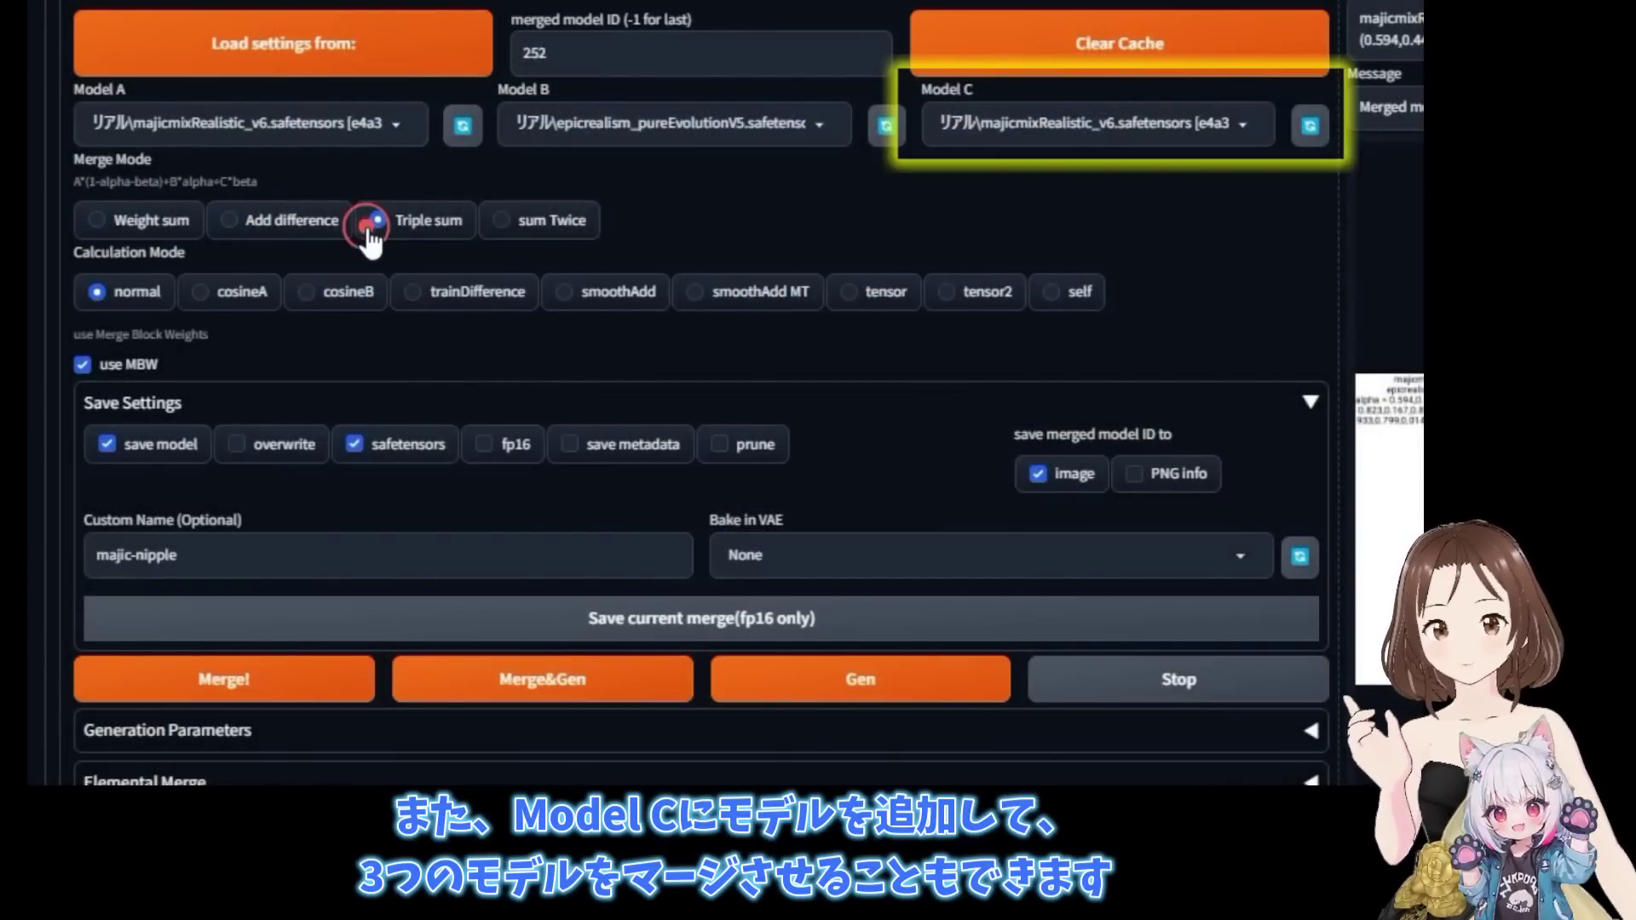
{"action": "left_click", "coordinate": [499, 228]}
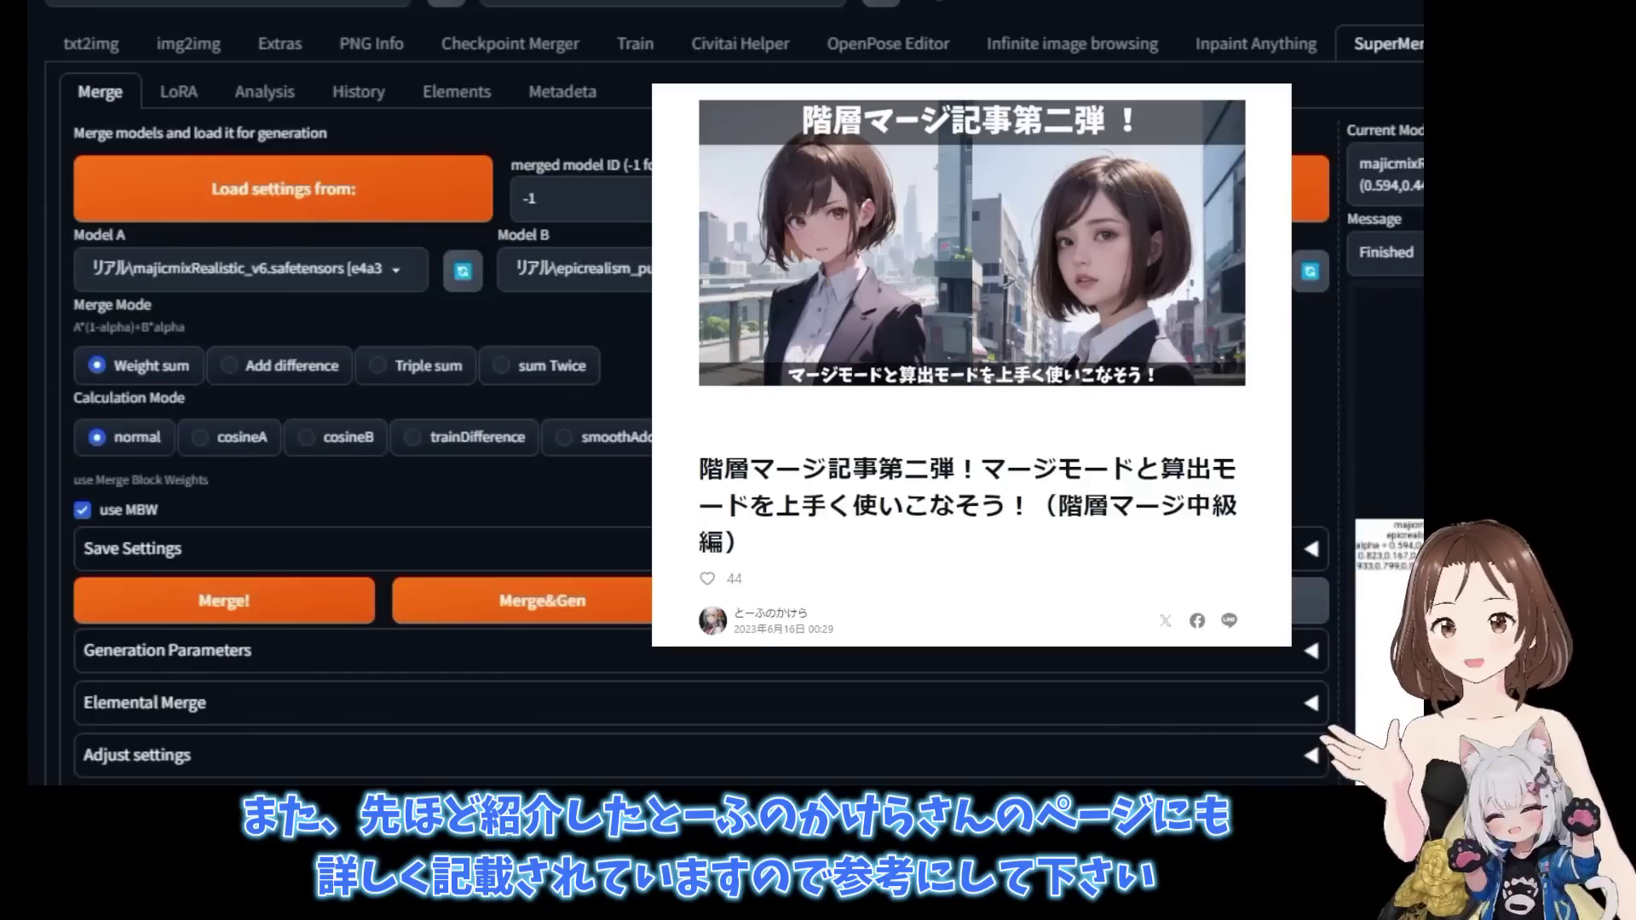
Set the merged model ID to 252 and load the settings of that merge.
{"action": "left_click", "coordinate": [613, 201]}
{"action": "key", "text": "ctrl+a"}
{"action": "type", "text": "252"}
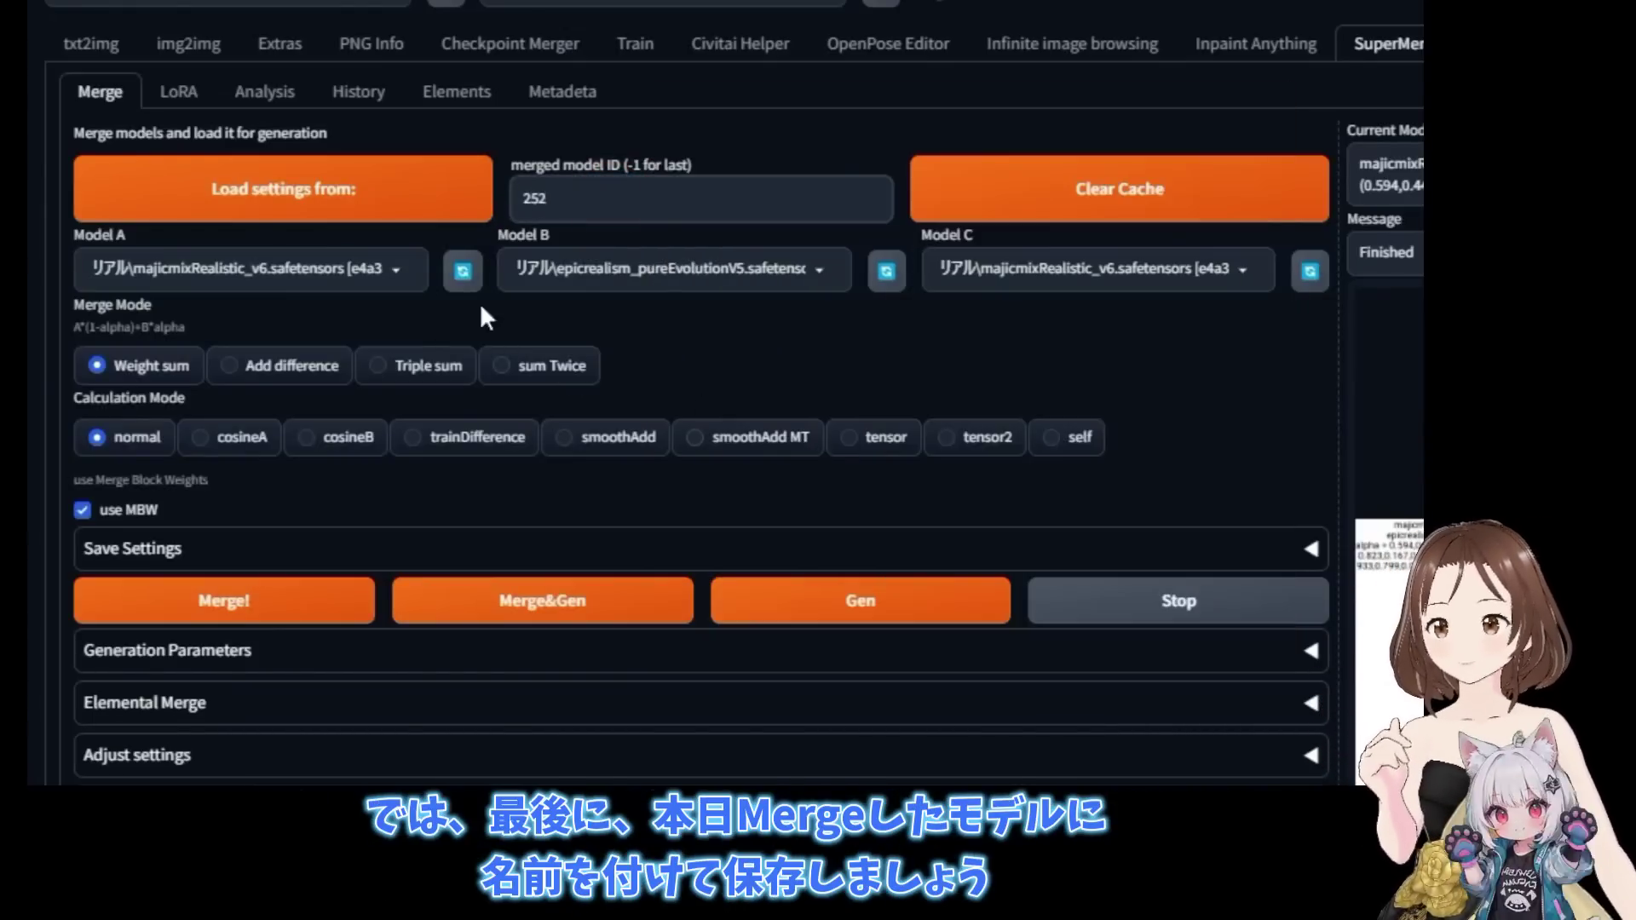
{"action": "left_click", "coordinate": [337, 225]}
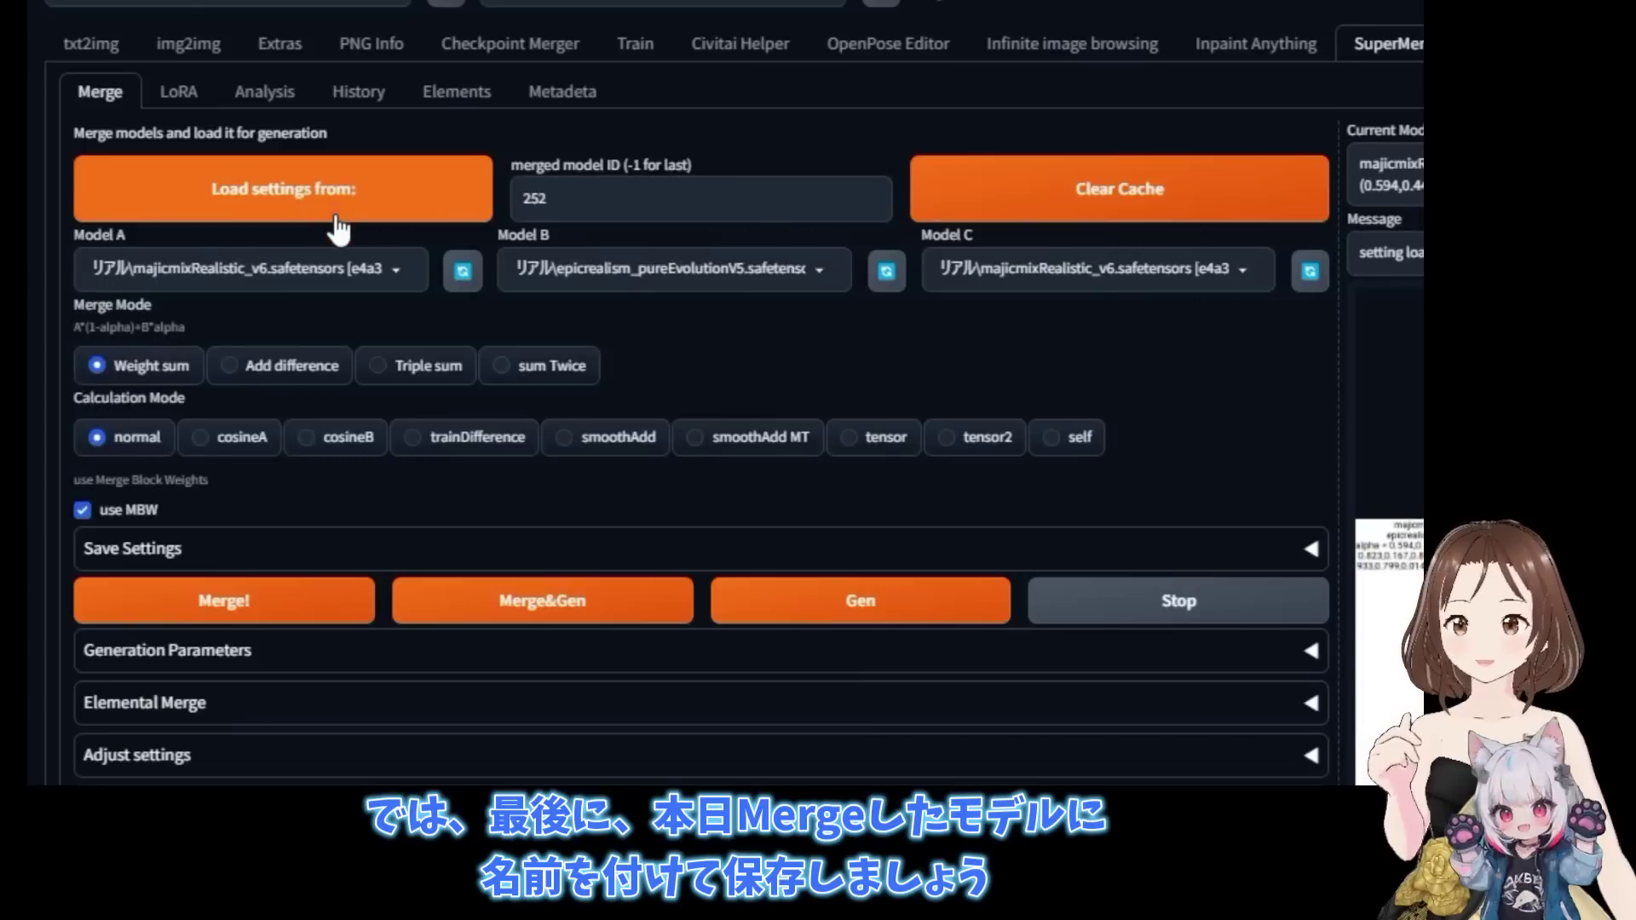
In Save Settings, enable save model and safetensors and enter majic-nipple as the custom name.
{"action": "left_click", "coordinate": [1309, 549]}
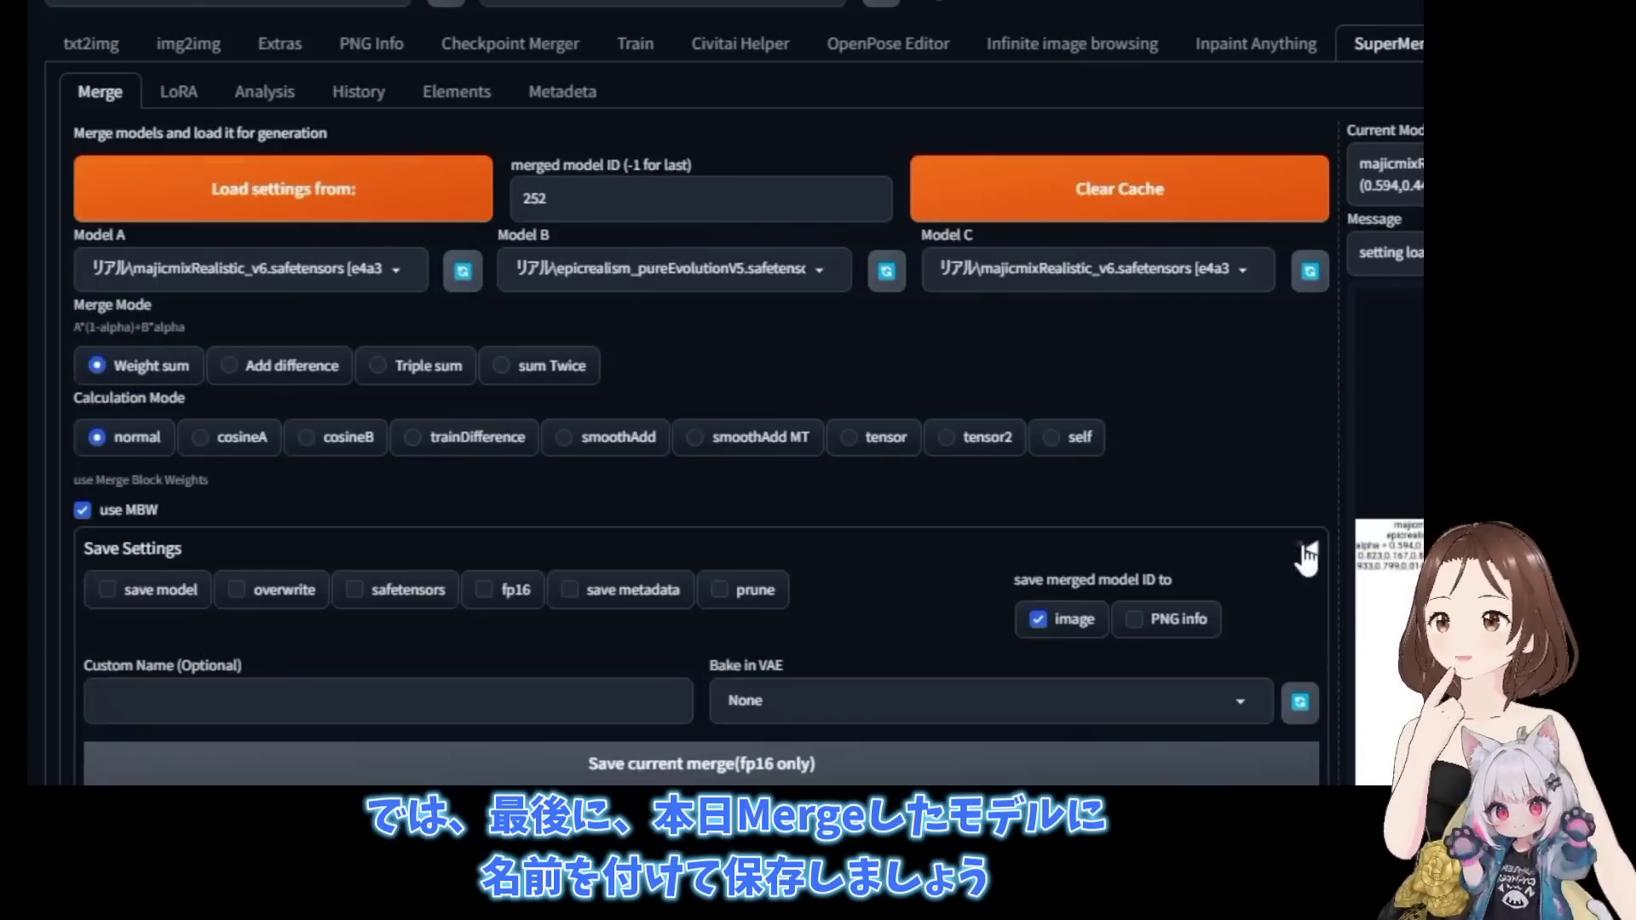
{"action": "scroll", "coordinate": [718, 492], "scroll_direction": "down", "scroll_amount": 2}
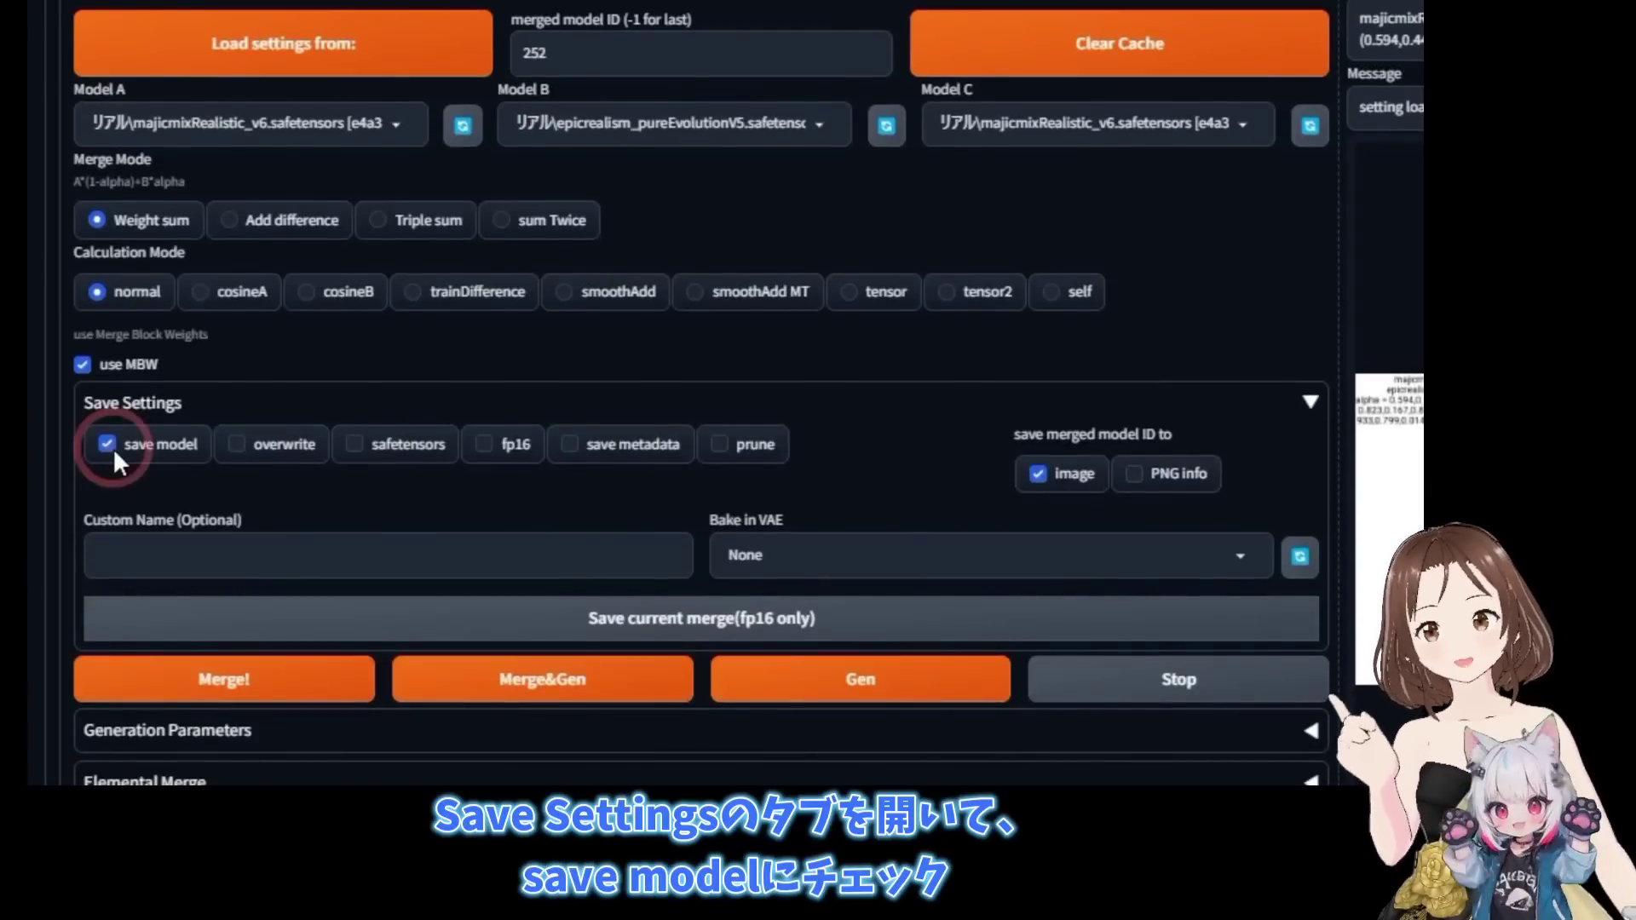
{"action": "left_click", "coordinate": [409, 465]}
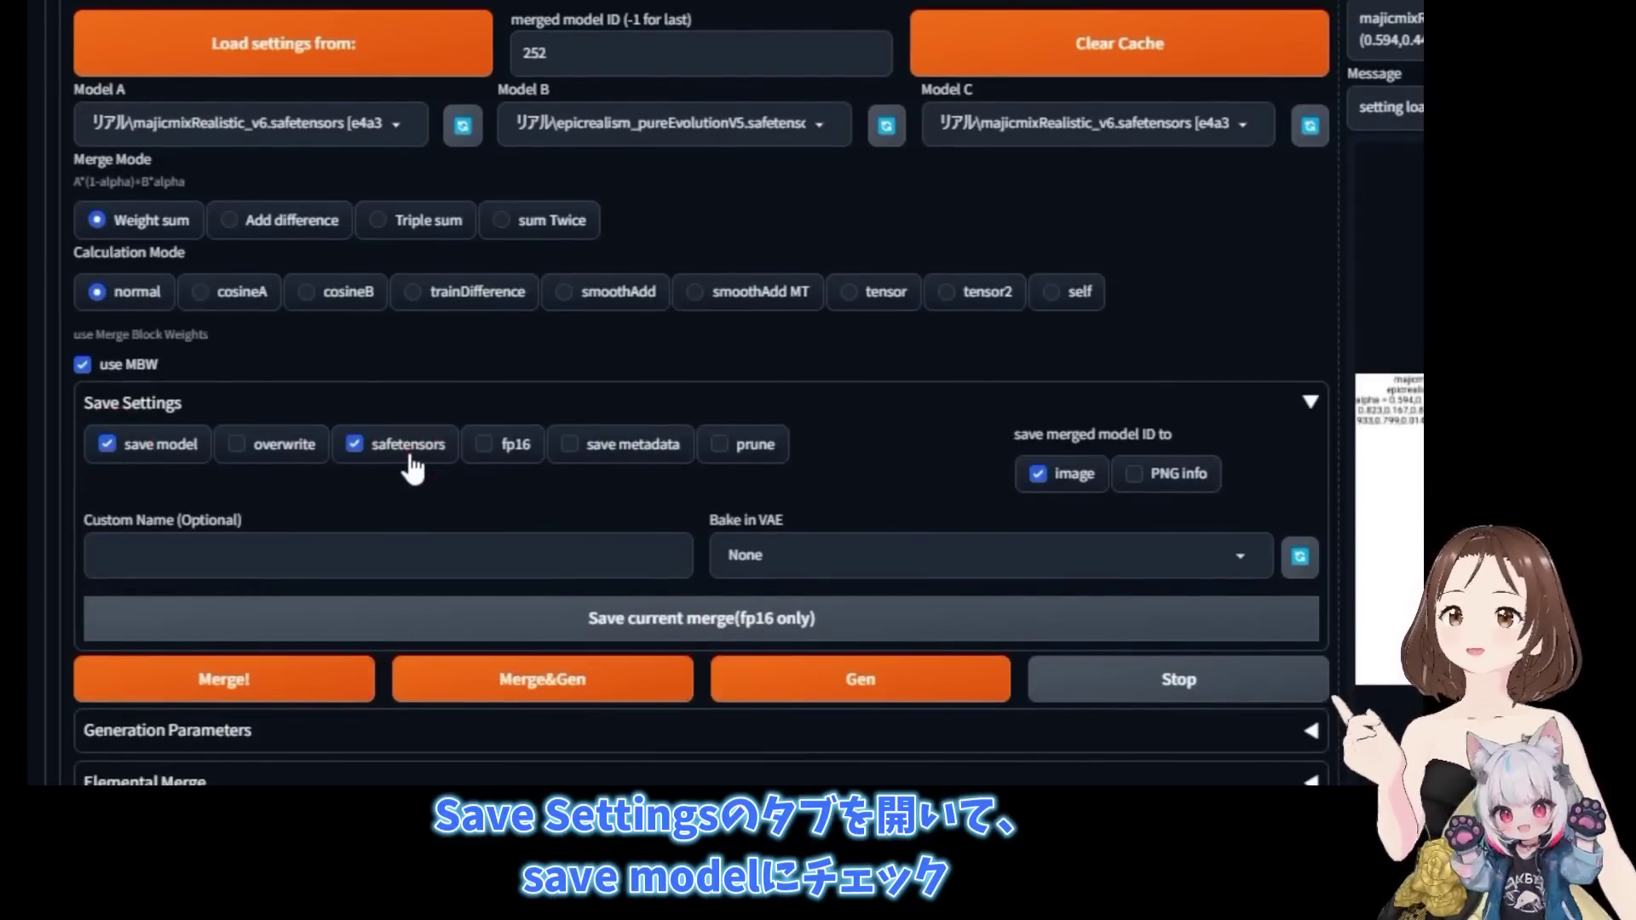
{"action": "left_click", "coordinate": [407, 546]}
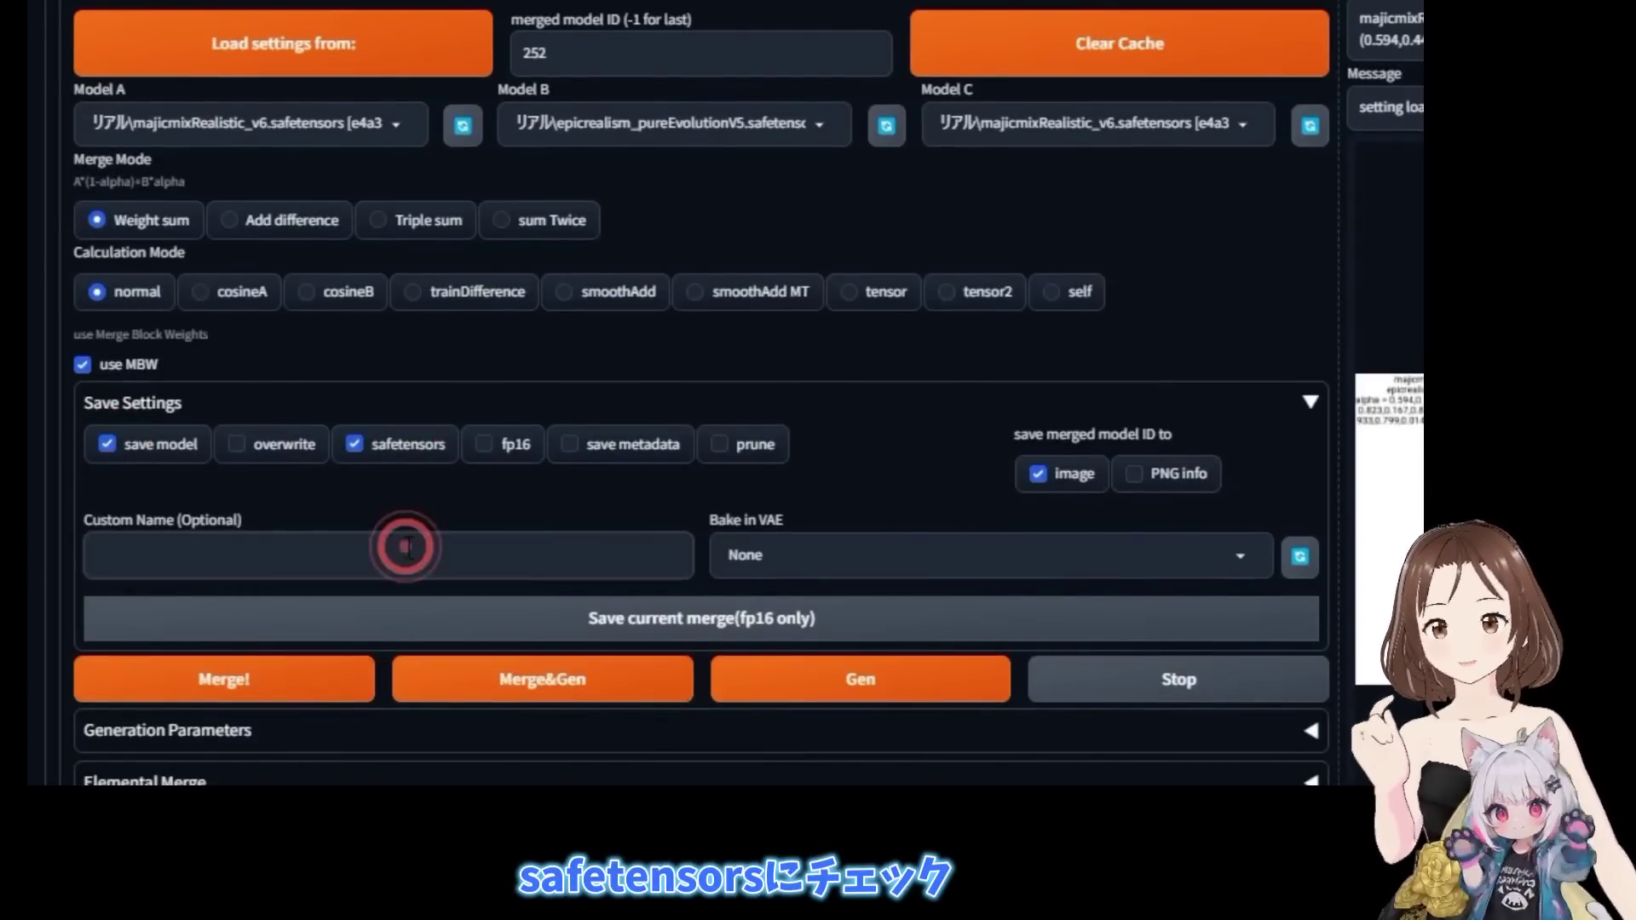
{"action": "type", "text": "maj"}
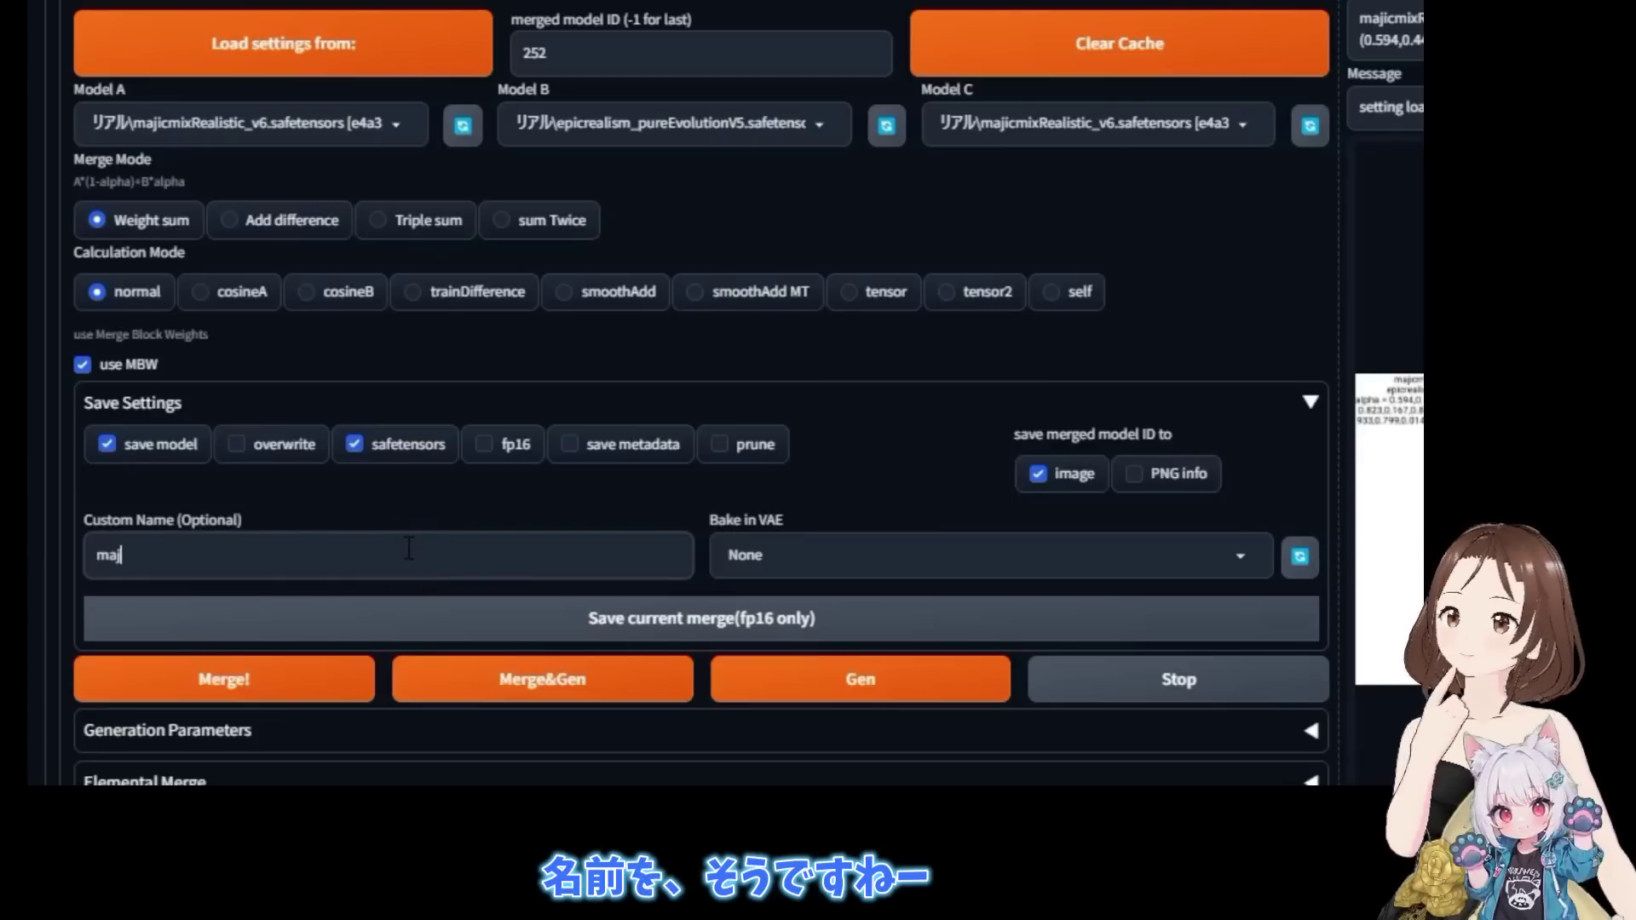
{"action": "type", "text": "ic-nipple"}
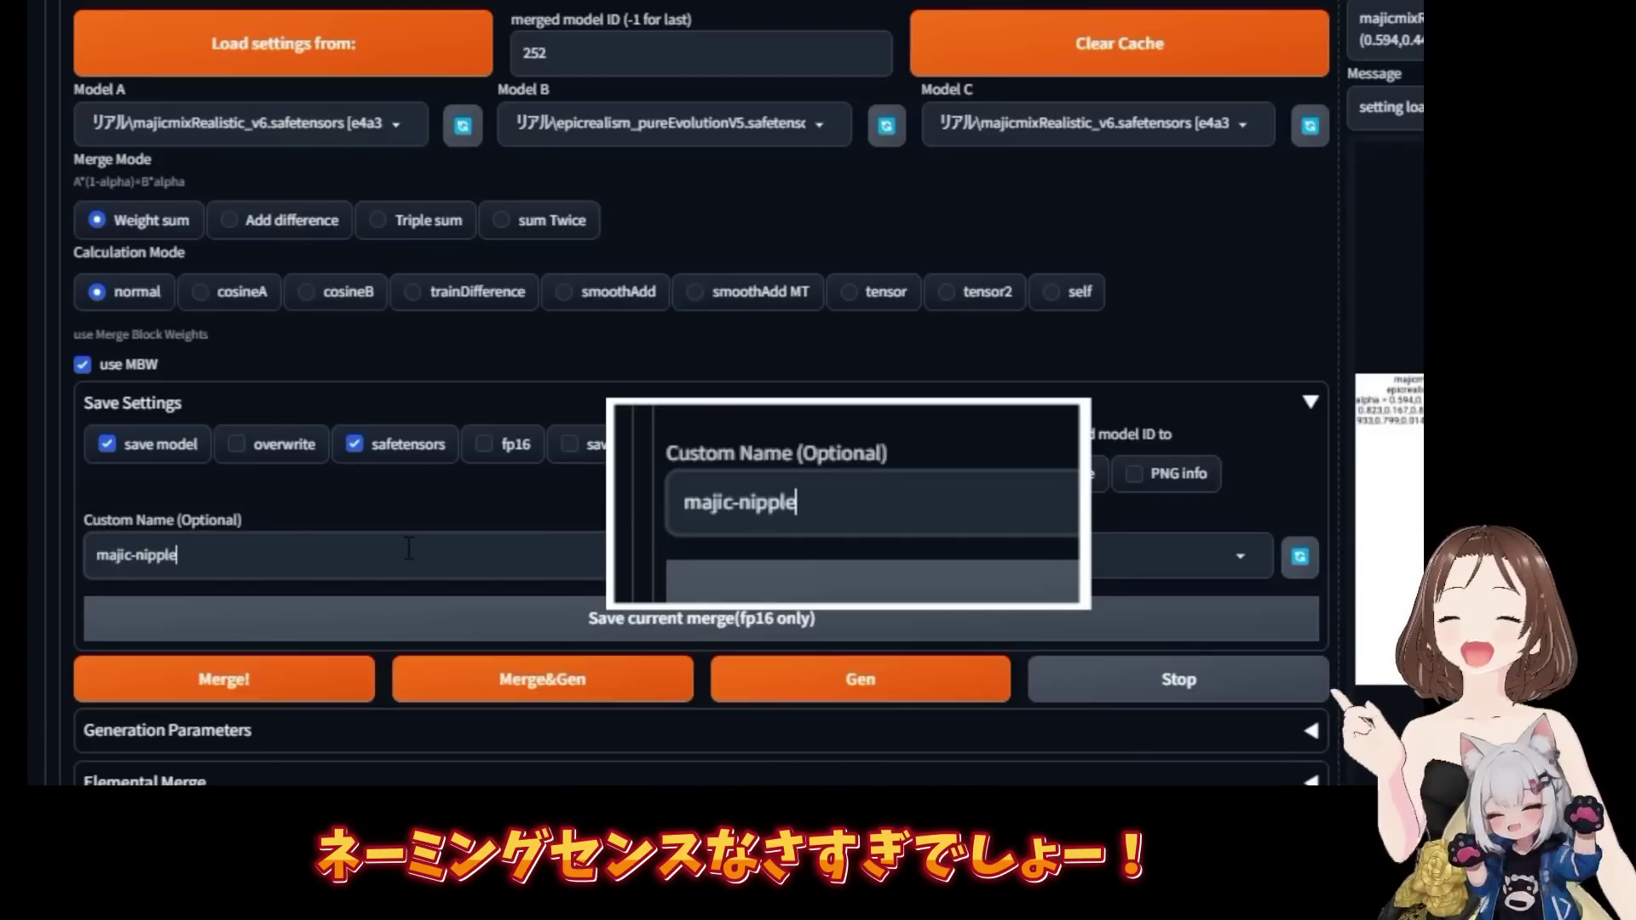